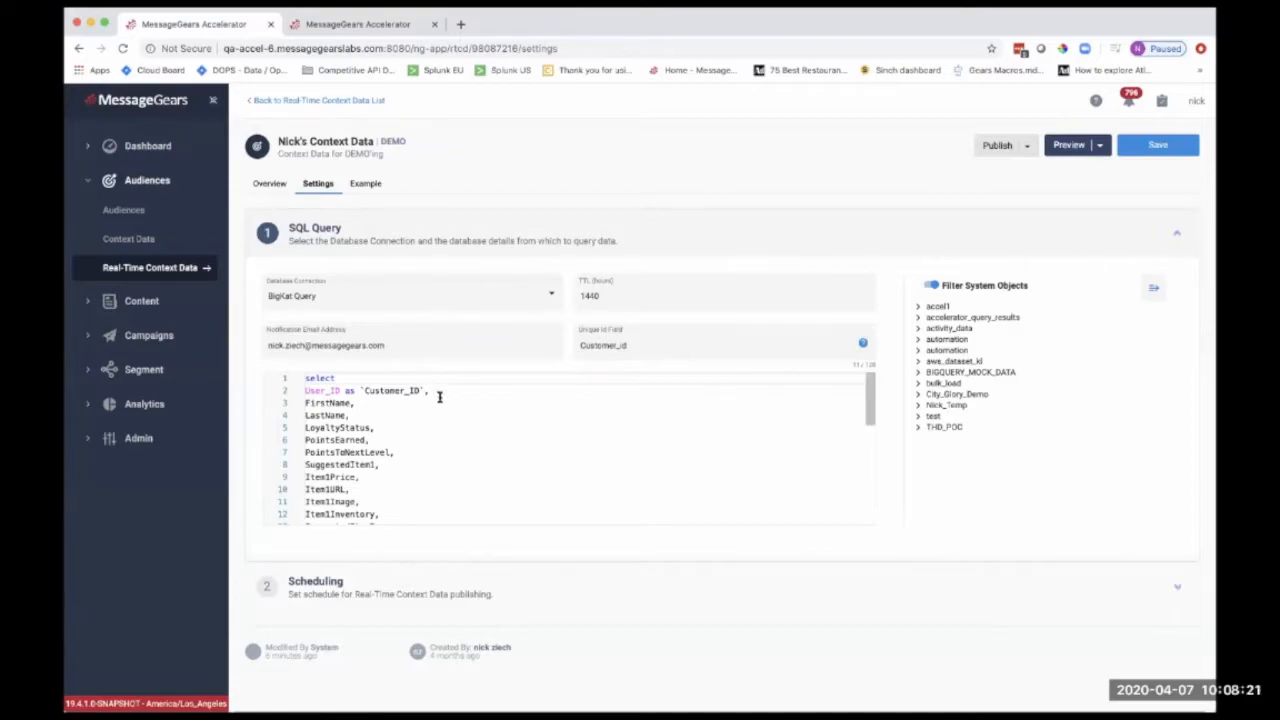
Expand the City_Glory_Demo dataset and review the fields selected in the SQL query
left_click(918, 395)
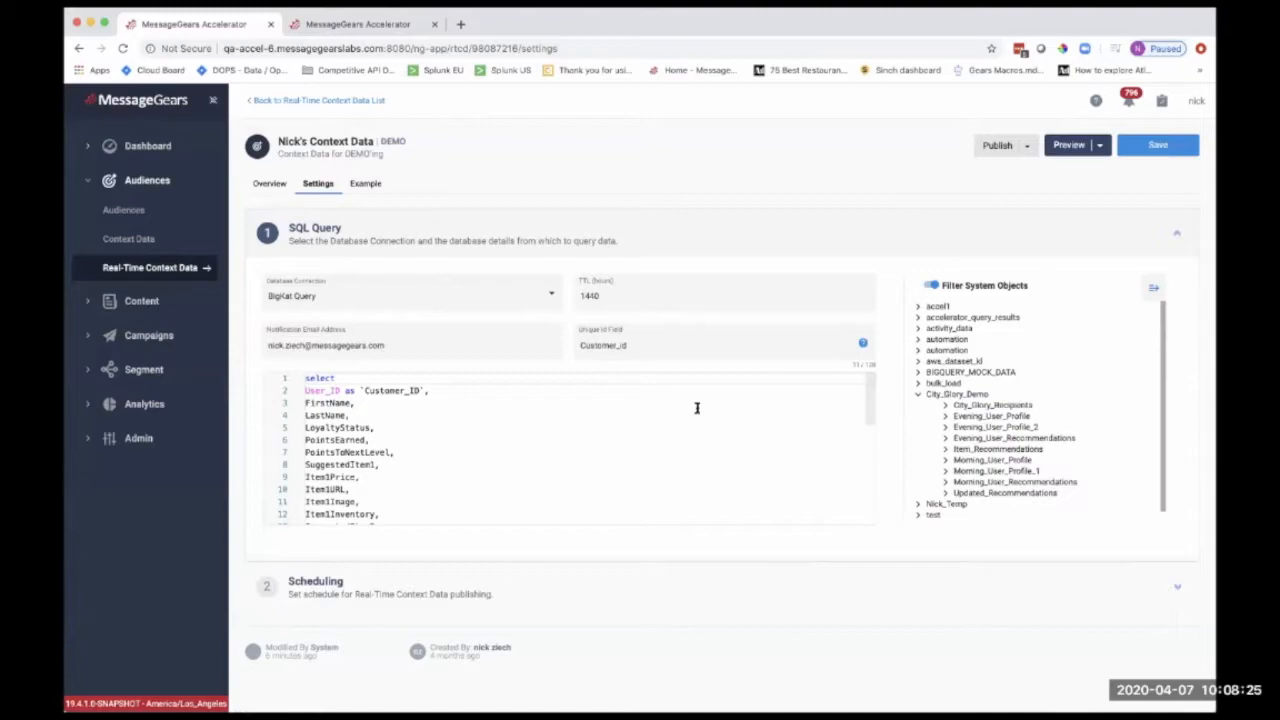
scroll(622, 420, "down", 2)
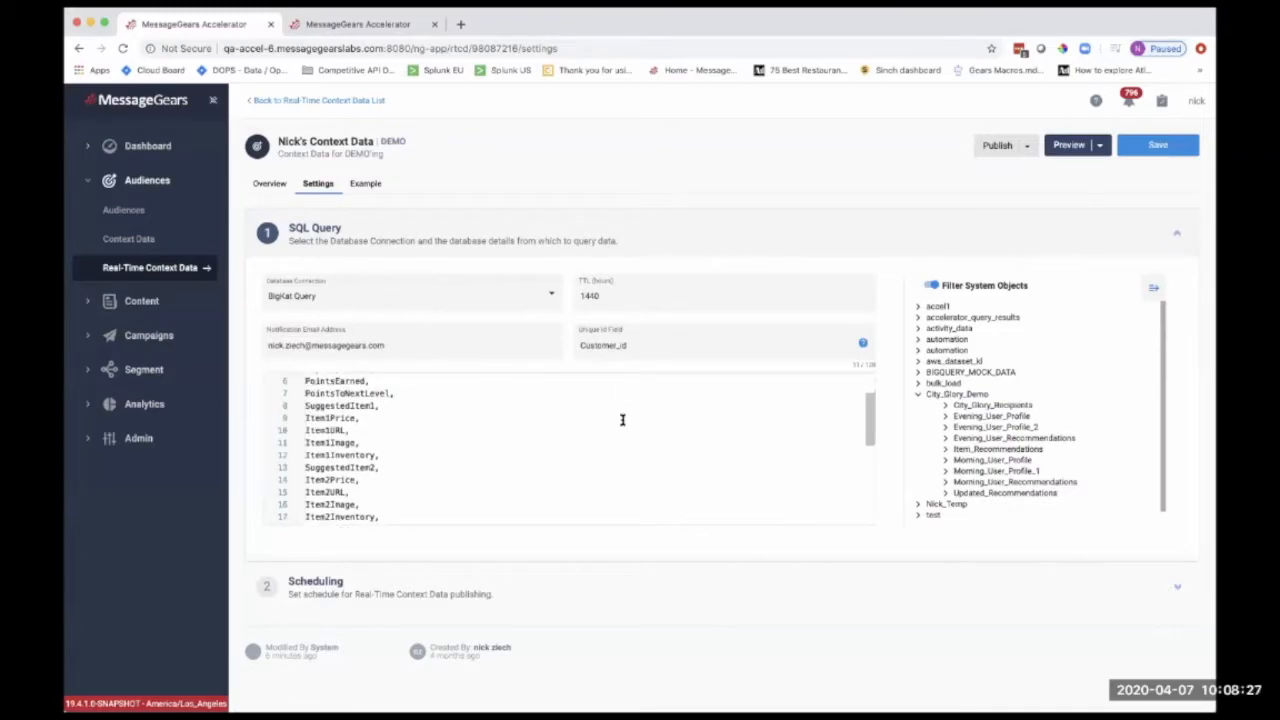
scroll(622, 420, "up", 2)
Preview the context data, examine the customer, loyalty, points and suggested item columns, and close the preview
left_click(1070, 148)
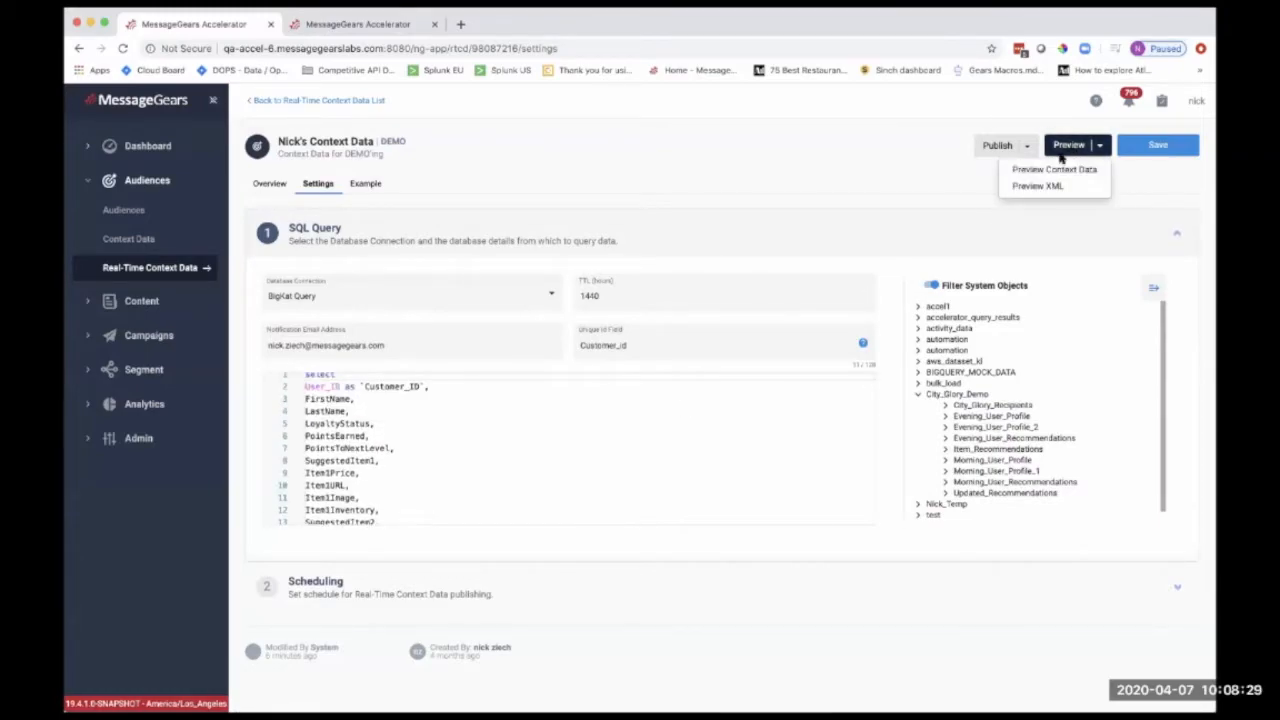
left_click(1049, 166)
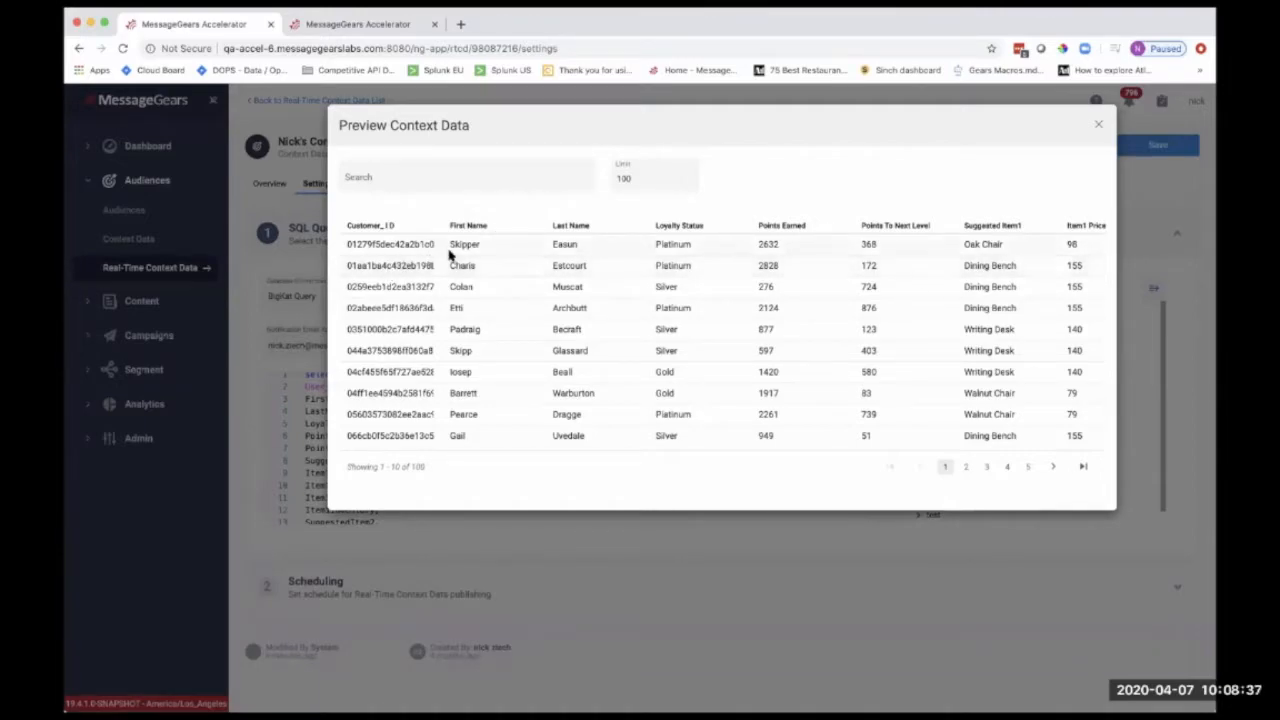
scroll(640, 254, "right", 2)
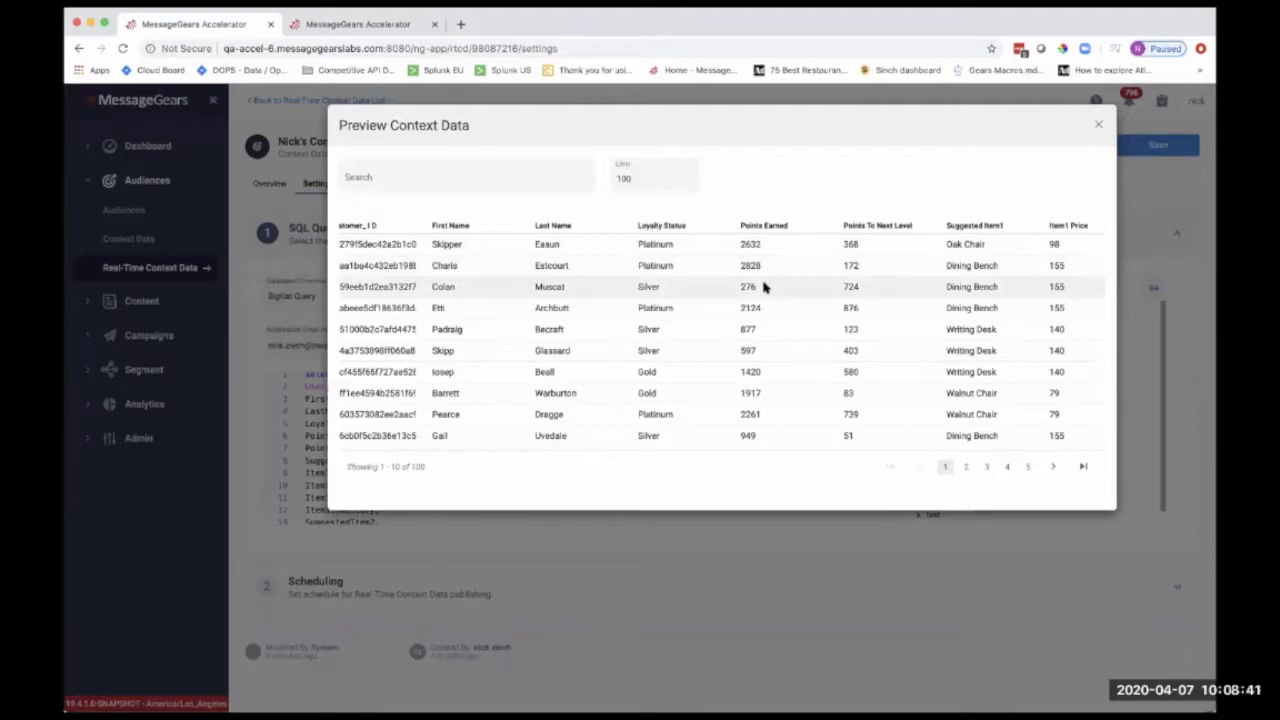
scroll(763, 287, "right", 5)
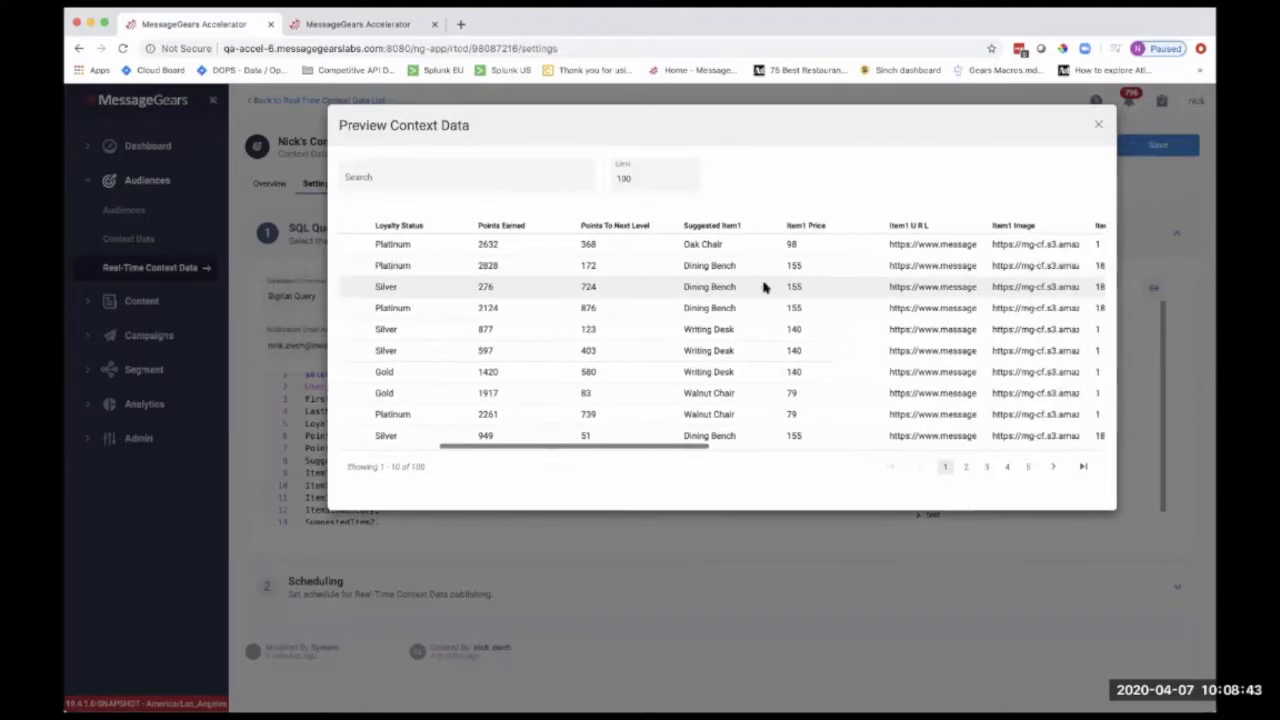
scroll(763, 287, "right", 4)
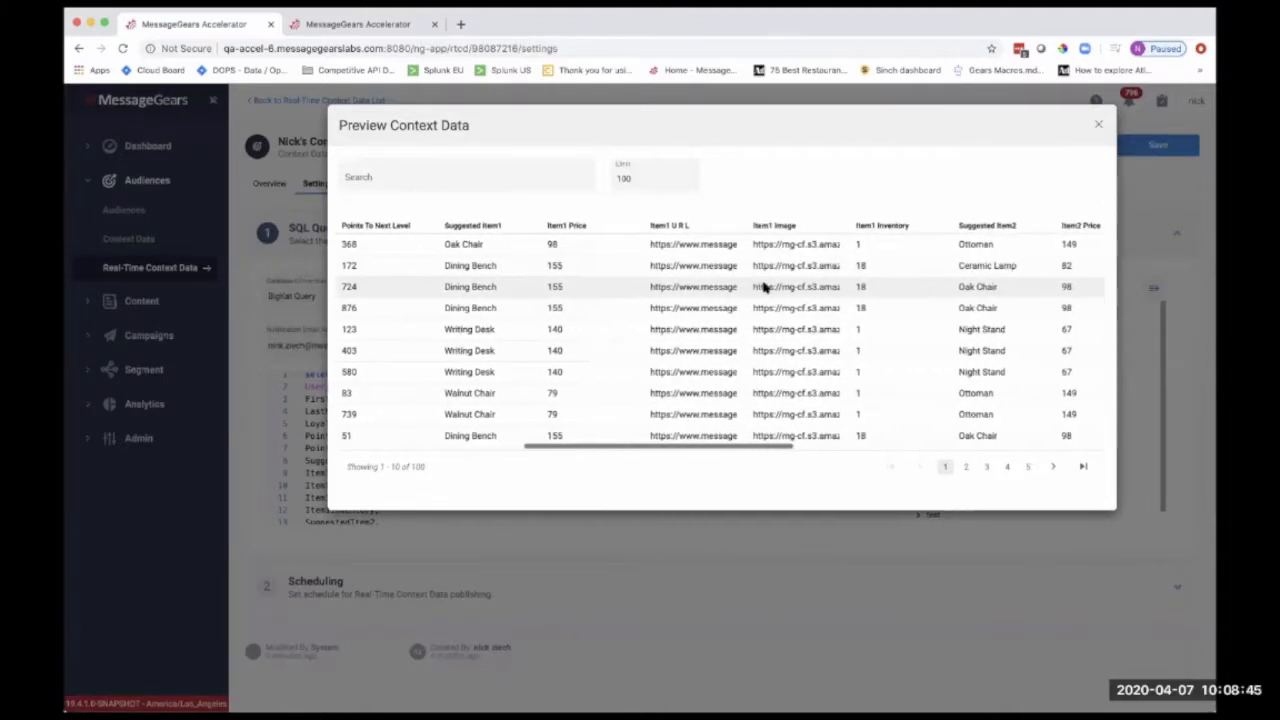
scroll(763, 284, "right", 3)
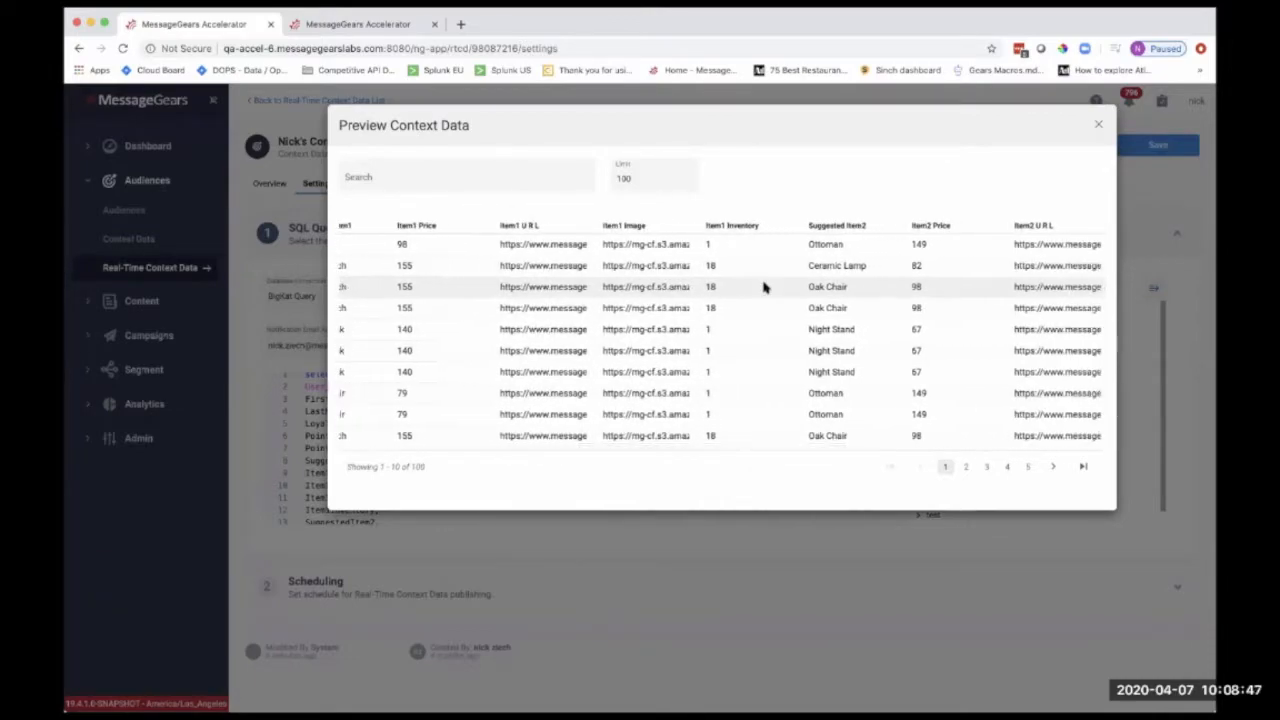
scroll(763, 287, "right", 6)
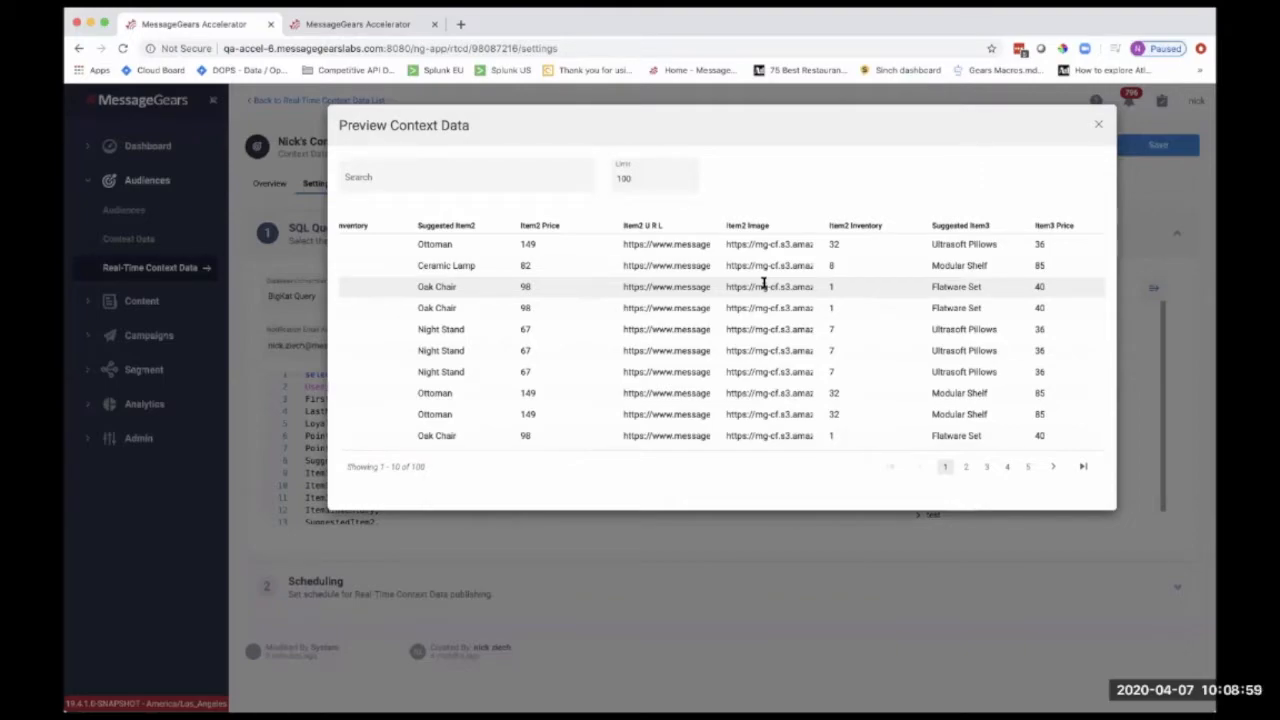
scroll(765, 285, "left", 5)
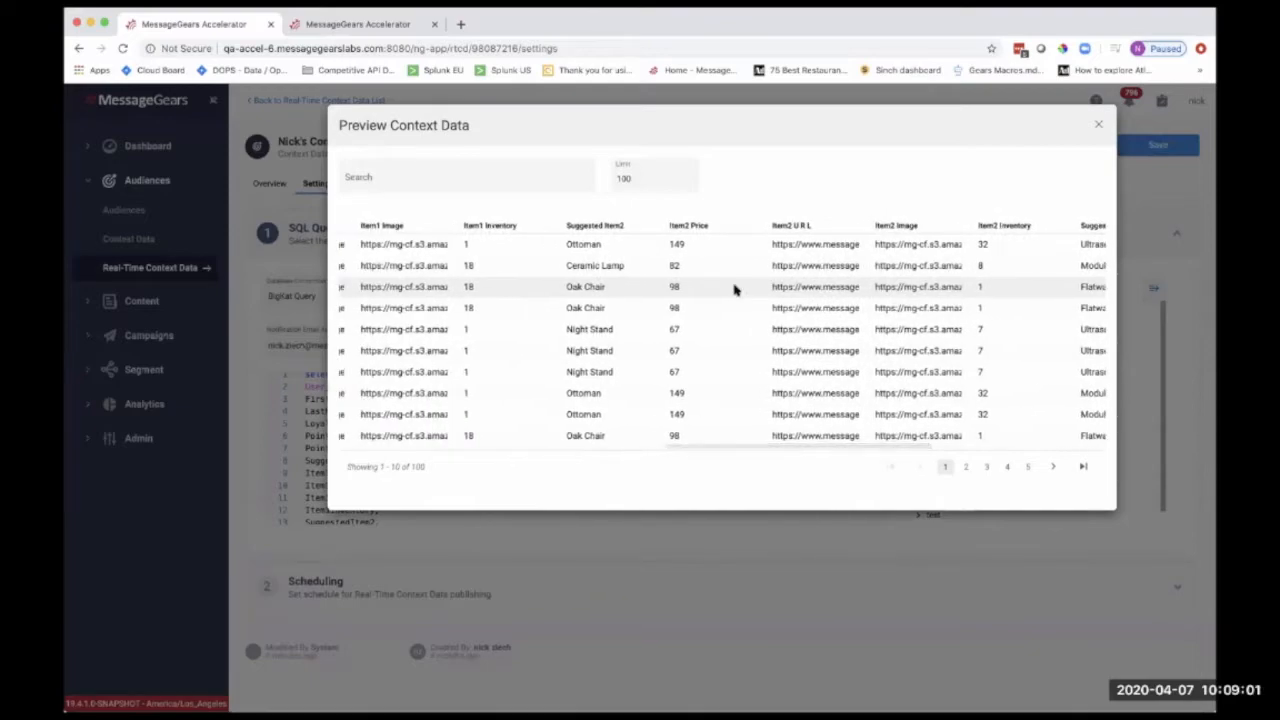
scroll(735, 288, "left", 10)
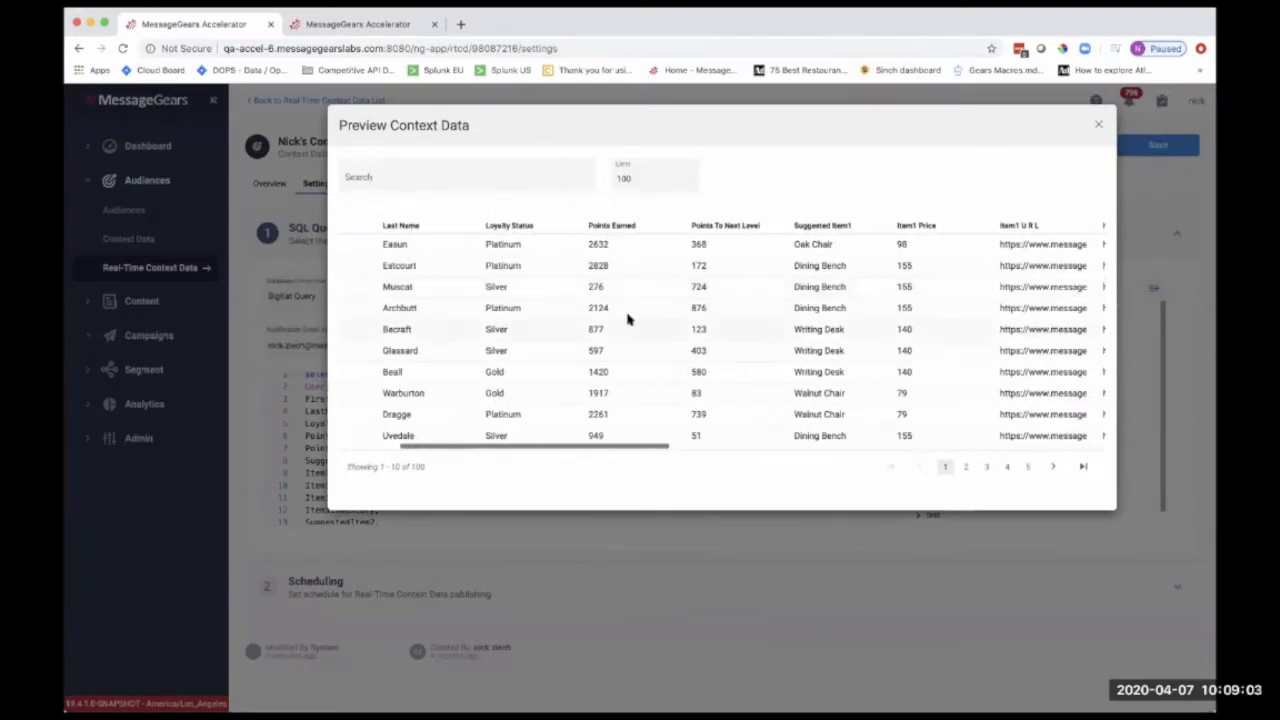
scroll(563, 311, "left", 3)
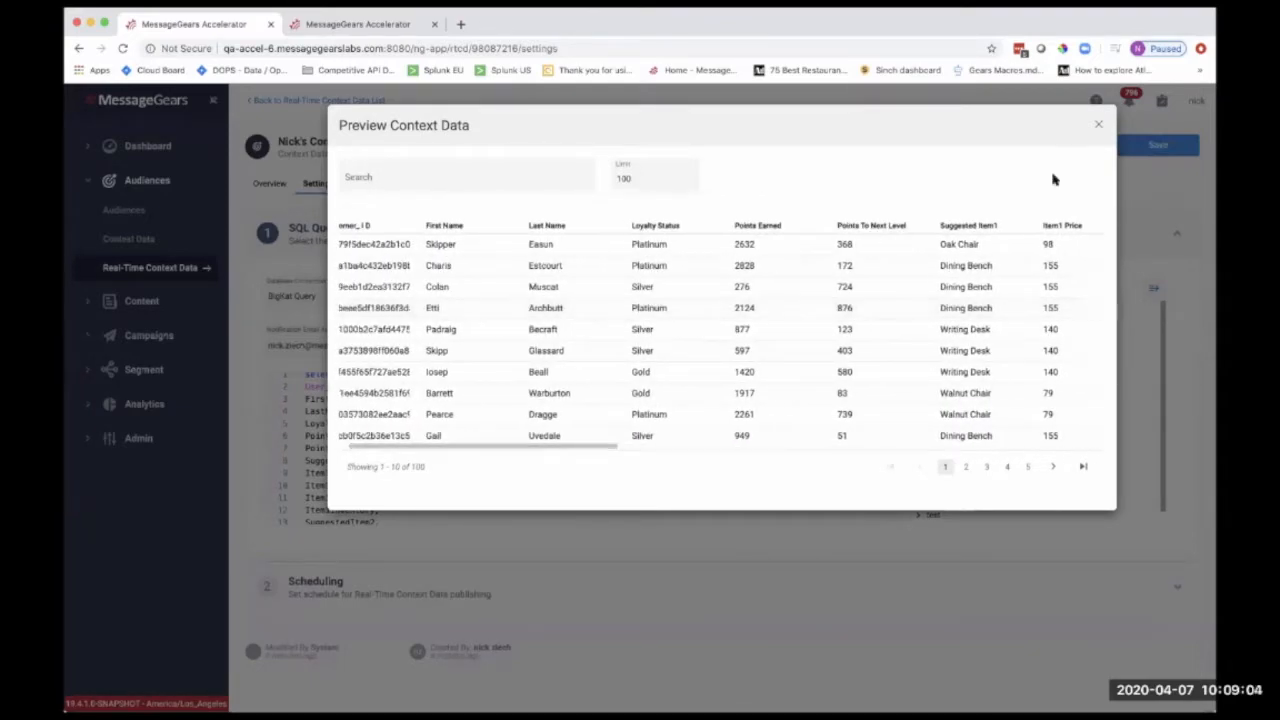
left_click(1098, 124)
Review the SQL query and the Full Replace and Refresh publishing schedules in the Scheduling section
scroll(632, 471, "down", 3)
scroll(632, 473, "down", 2)
scroll(632, 473, "up", 5)
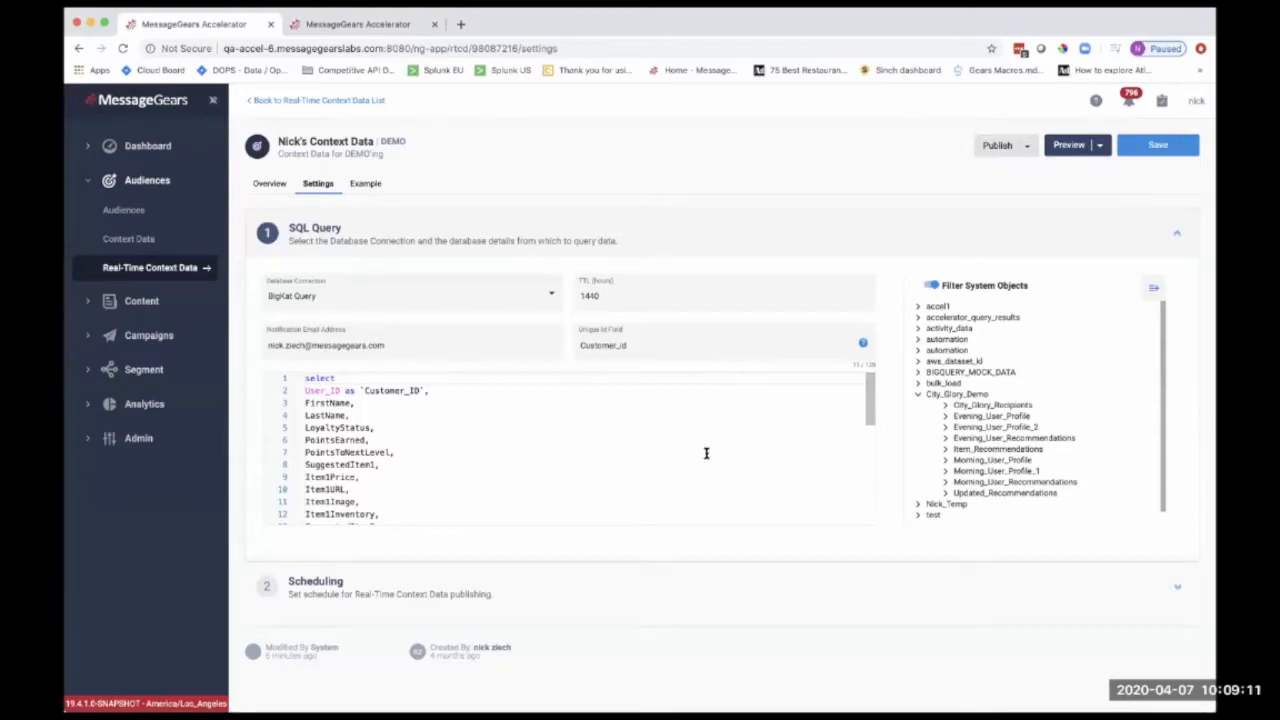
left_click(676, 584)
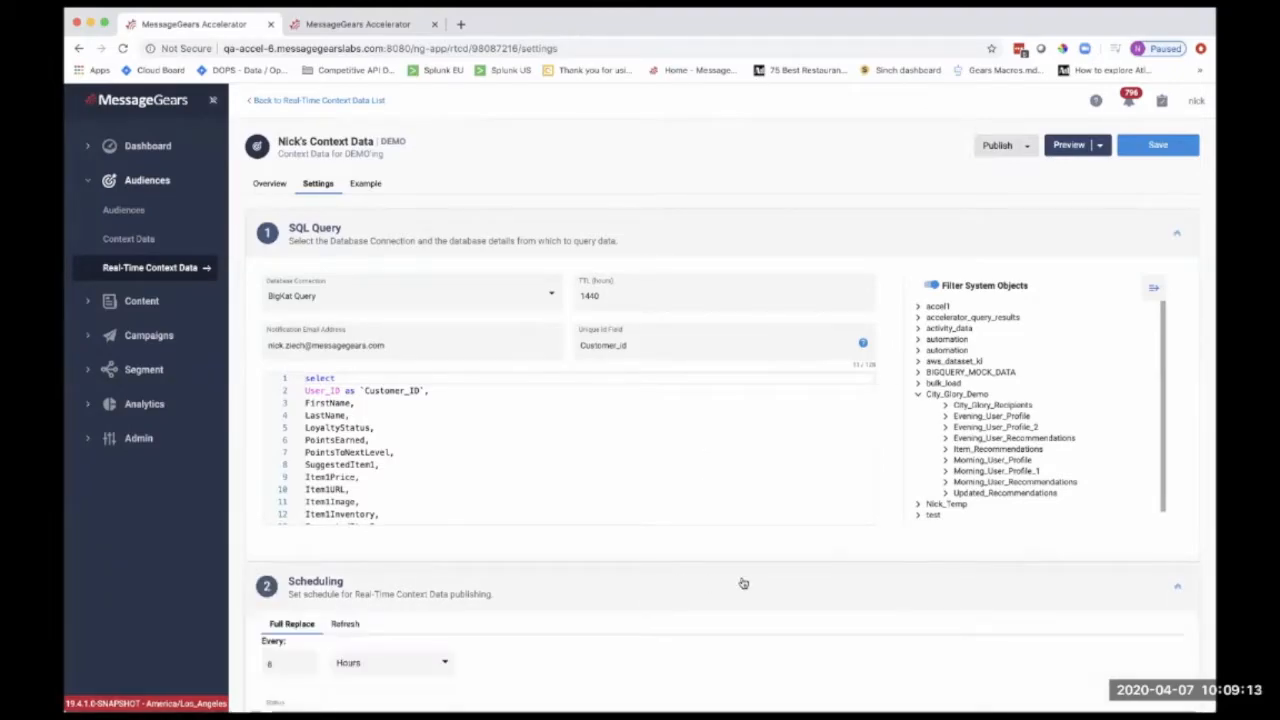
scroll(703, 578, "down", 1)
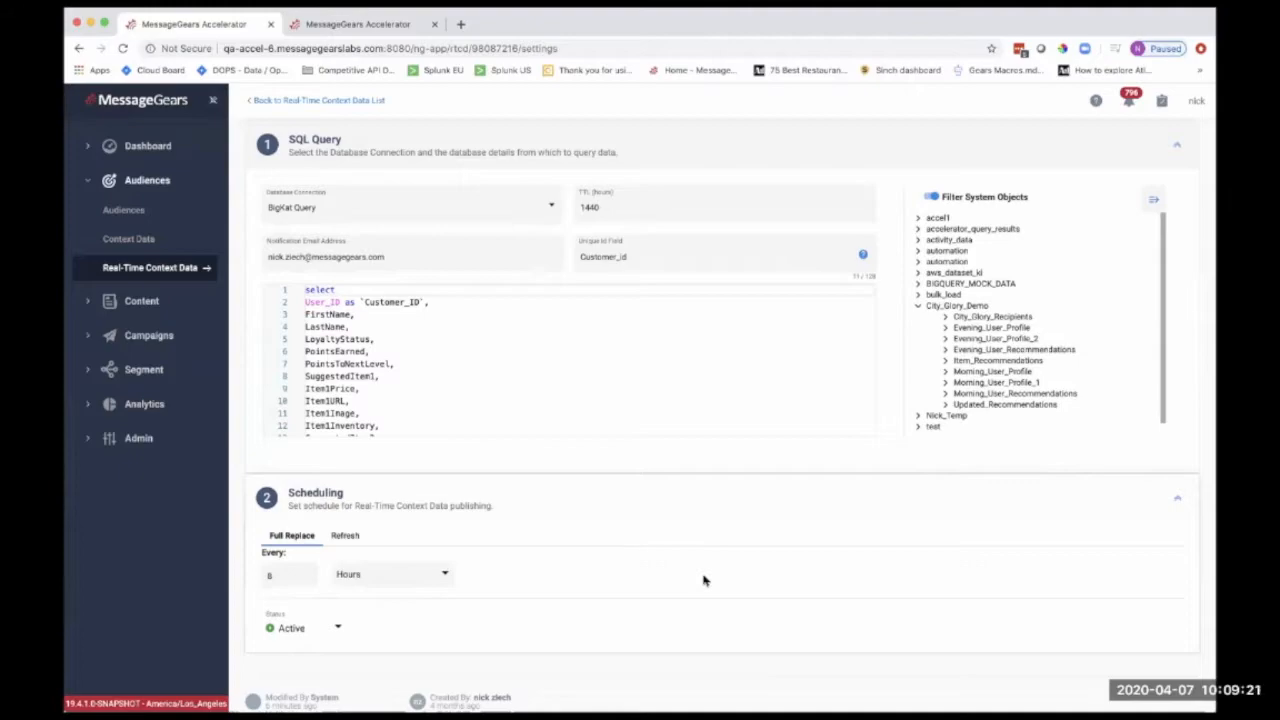
scroll(703, 580, "down", 1)
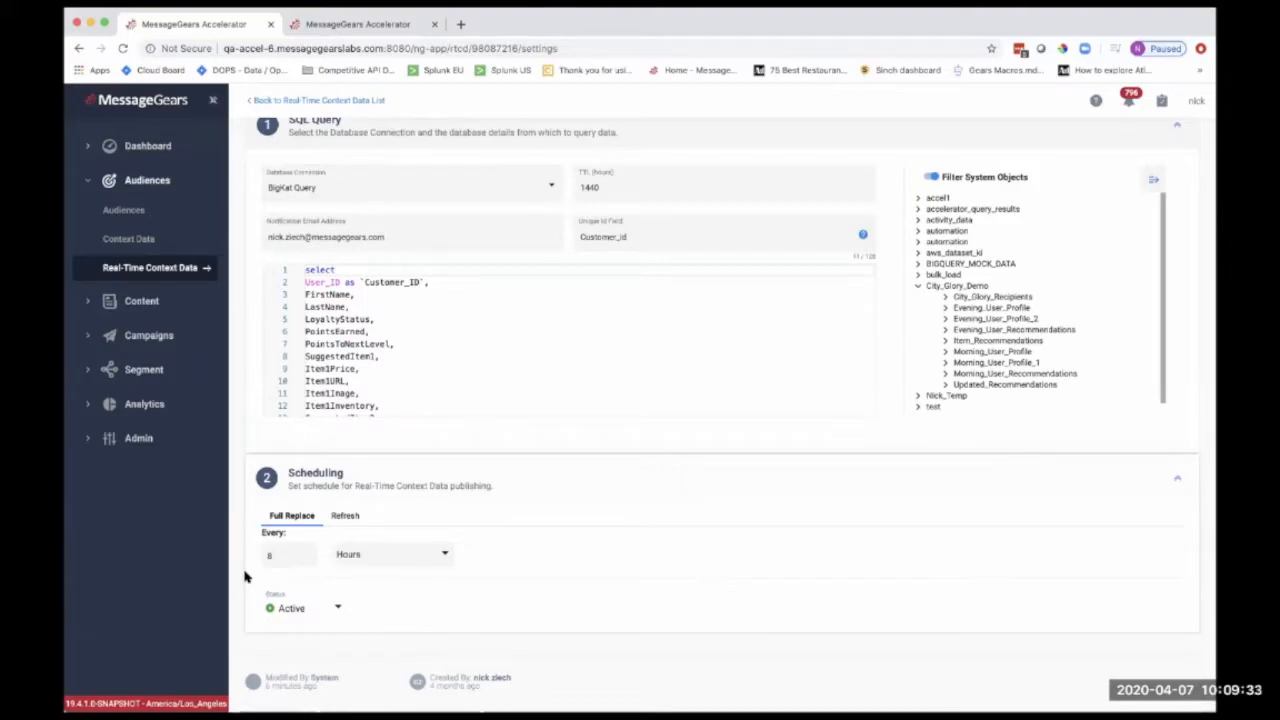
left_click(340, 518)
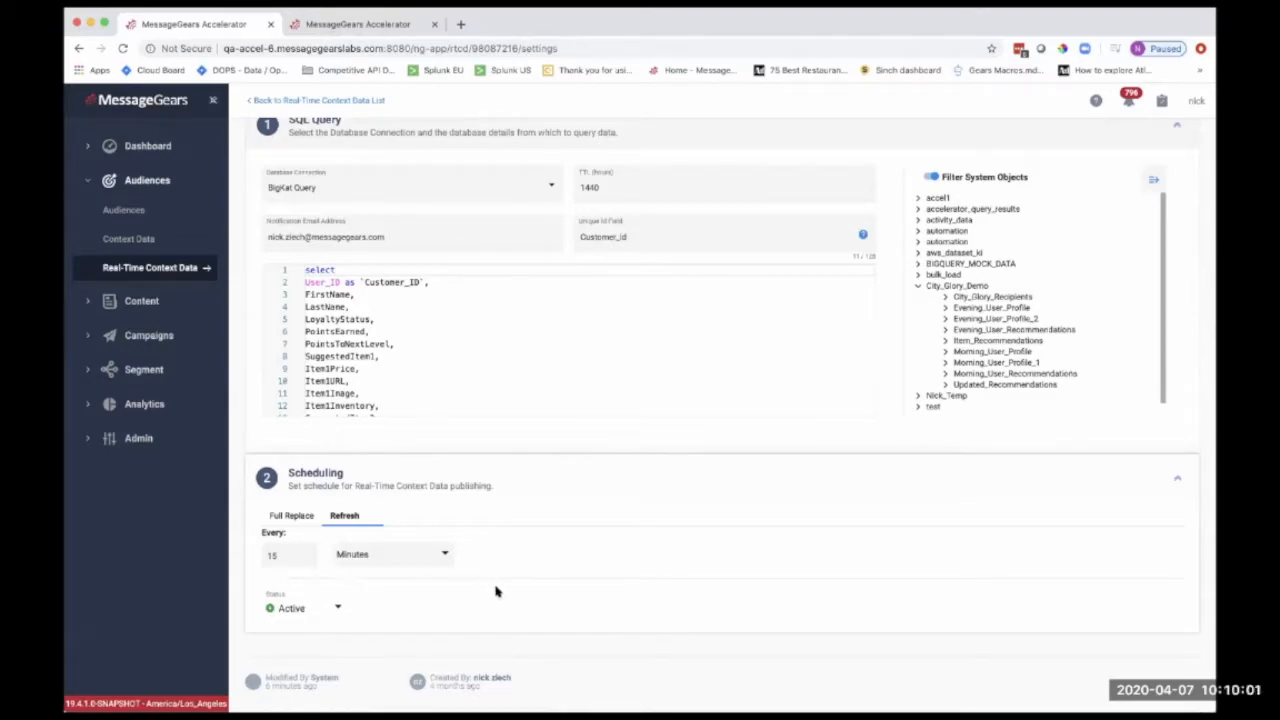
left_click(309, 517)
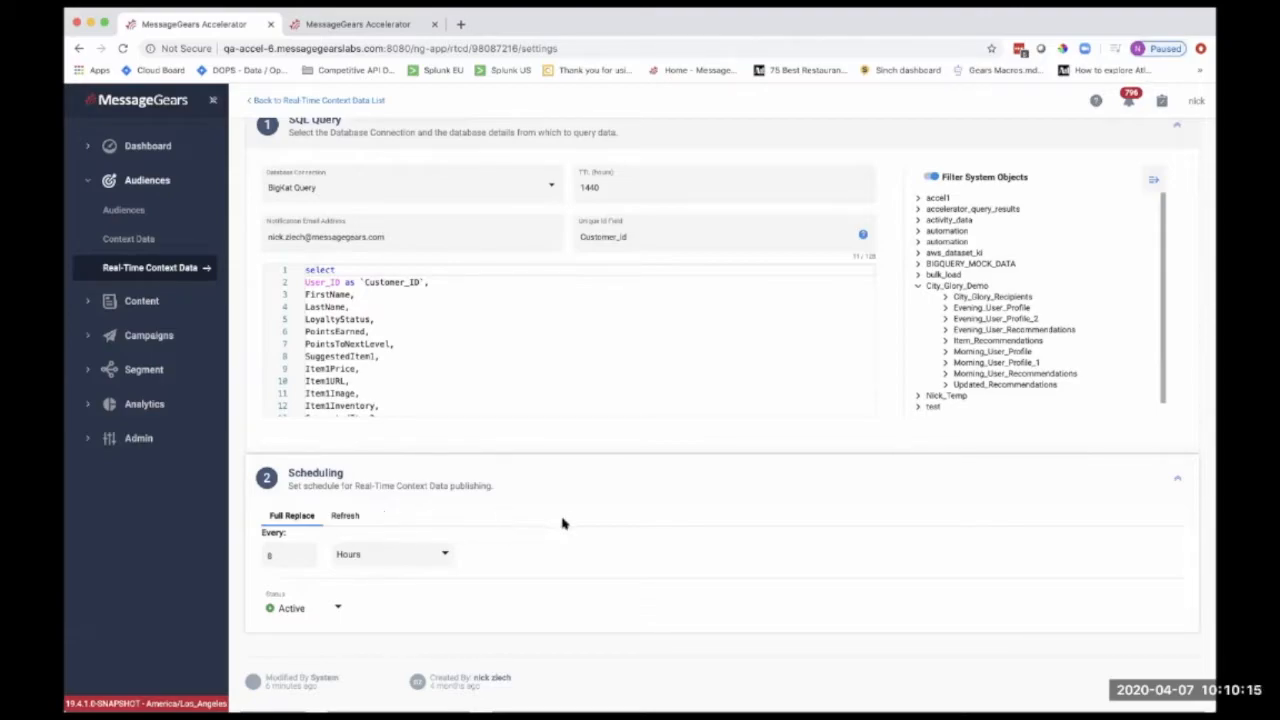
Open the Example page of the real-time context data
scroll(563, 522, "up", 3)
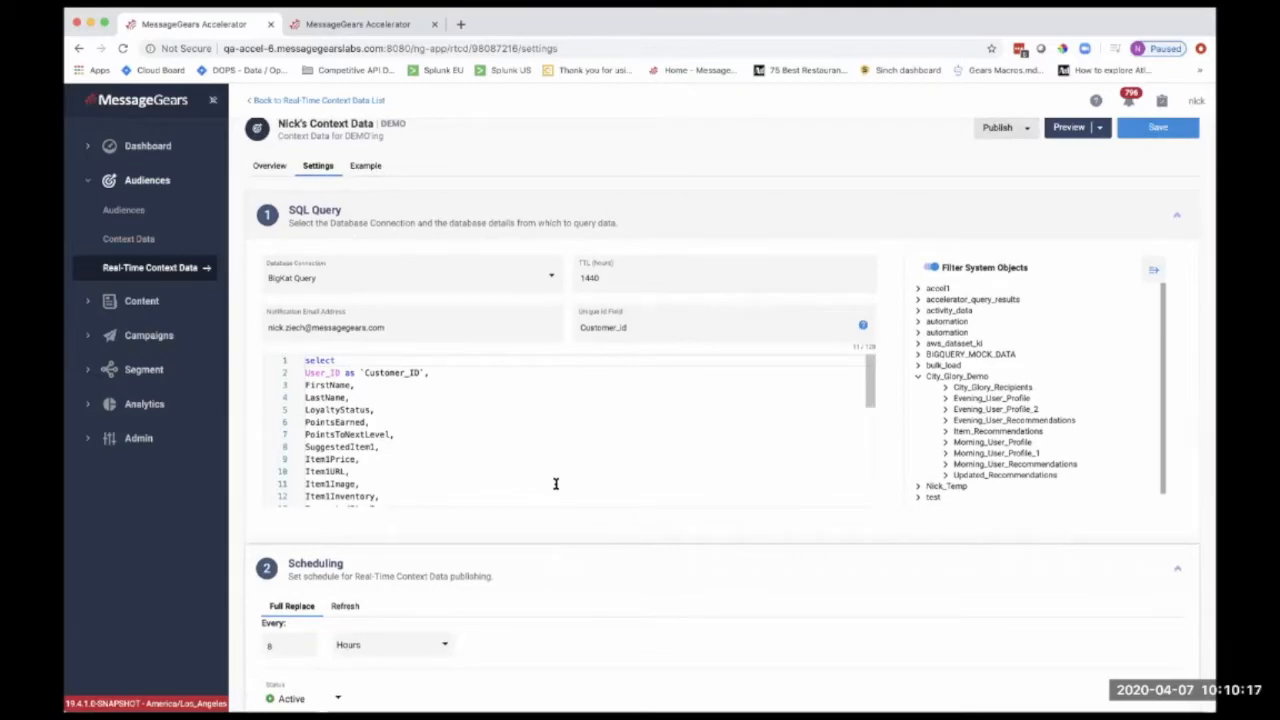
scroll(548, 565, "down", 2)
scroll(498, 580, "up", 3)
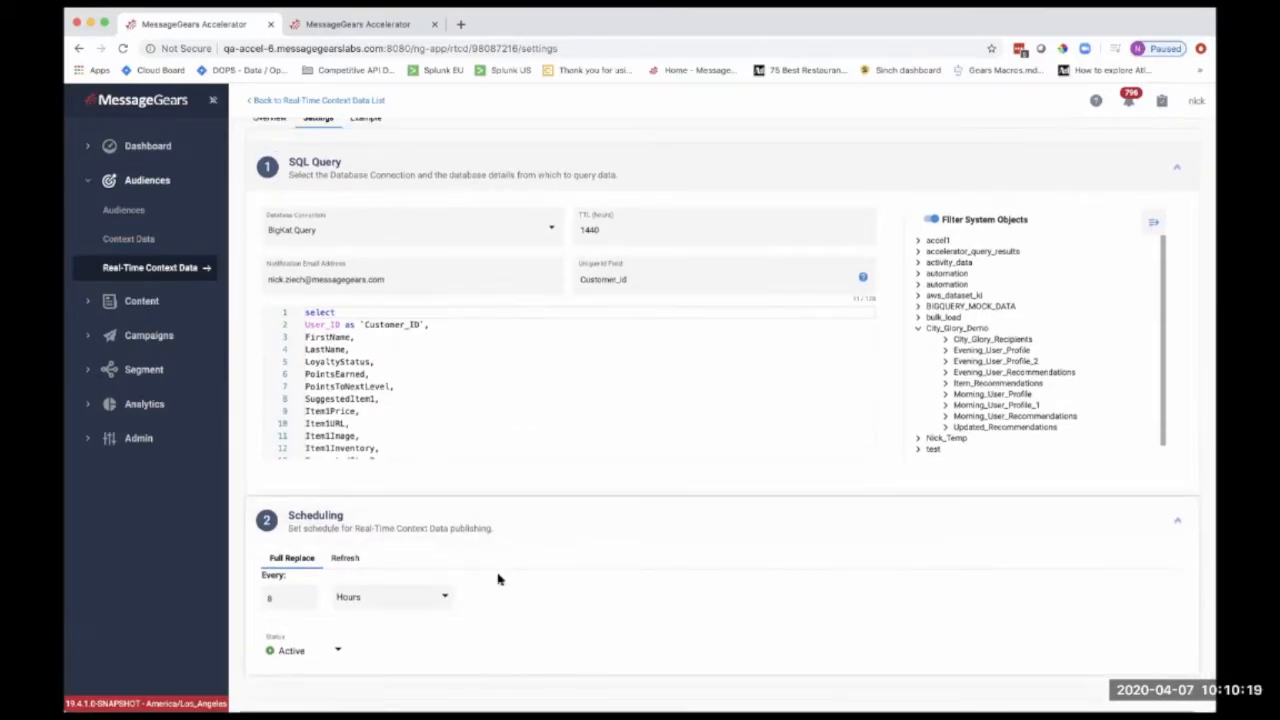
left_click(378, 185)
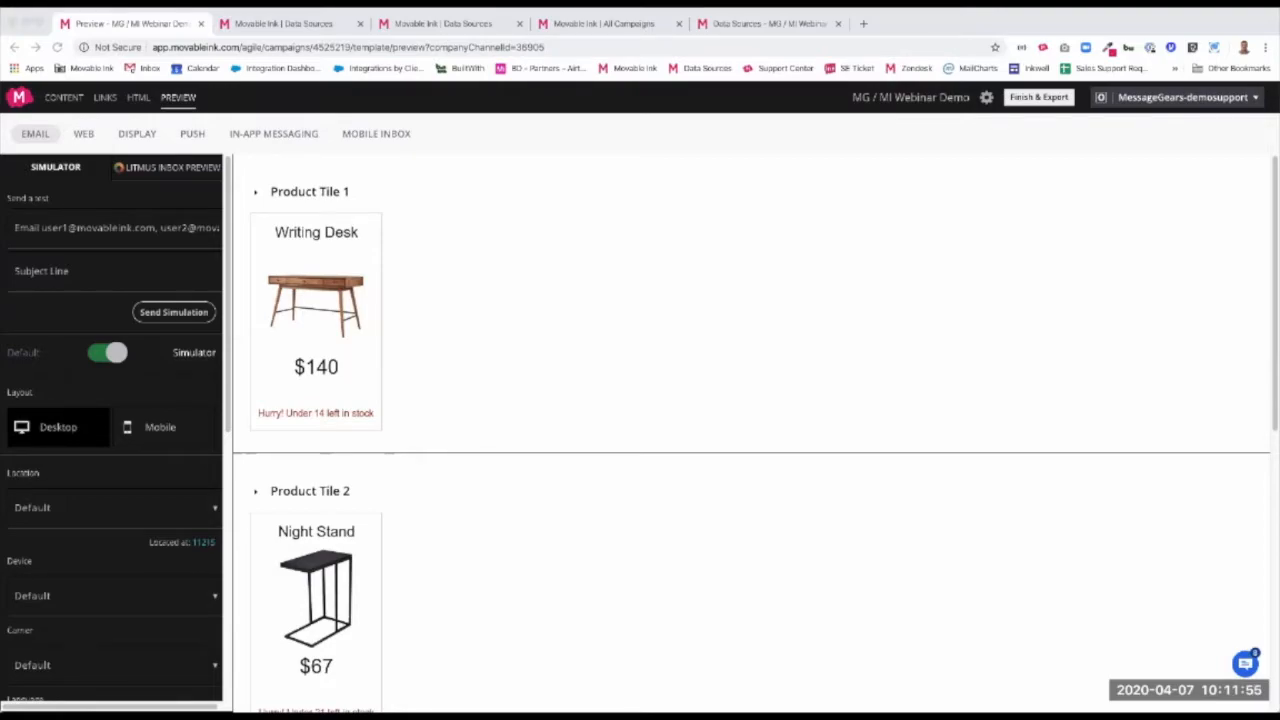
In the Movable Ink campaign preview, paste a customer's ID for the MG_DEMO_ID merge tag to simulate their product tiles
scroll(86, 480, "down", 5)
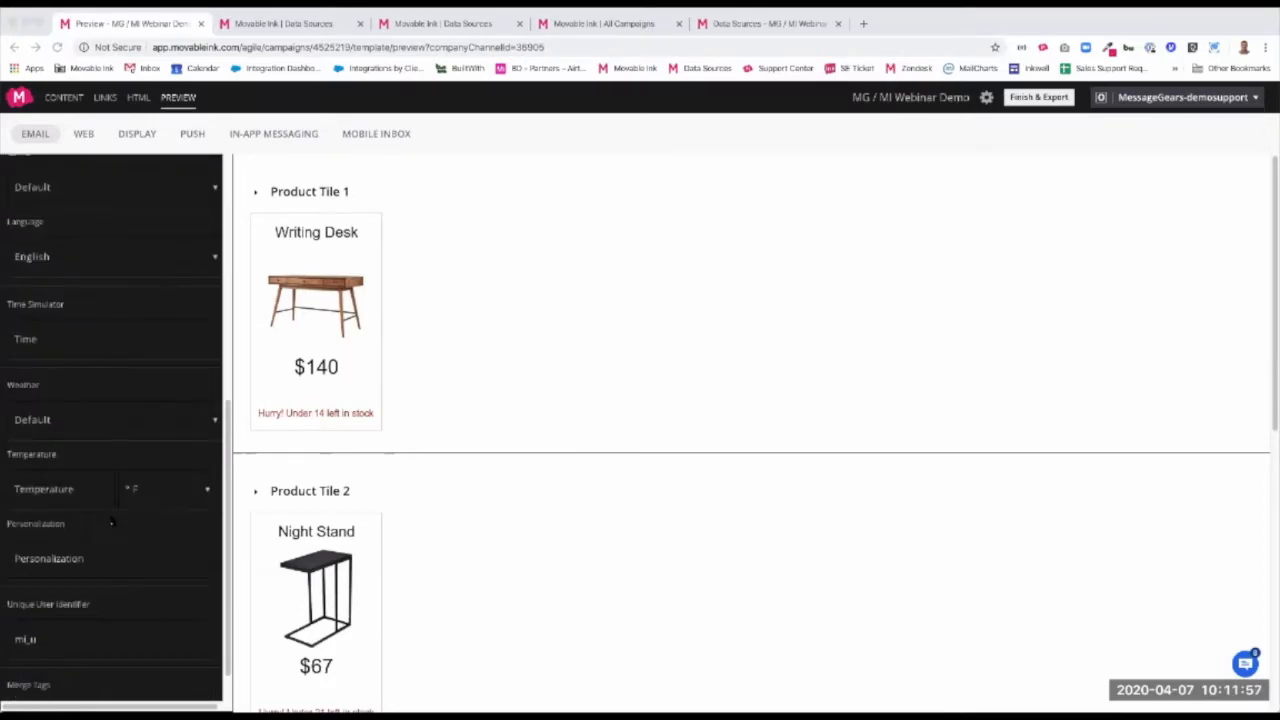
left_click(100, 674)
type("5da712f51c019d36b5b249198")
left_click(131, 640)
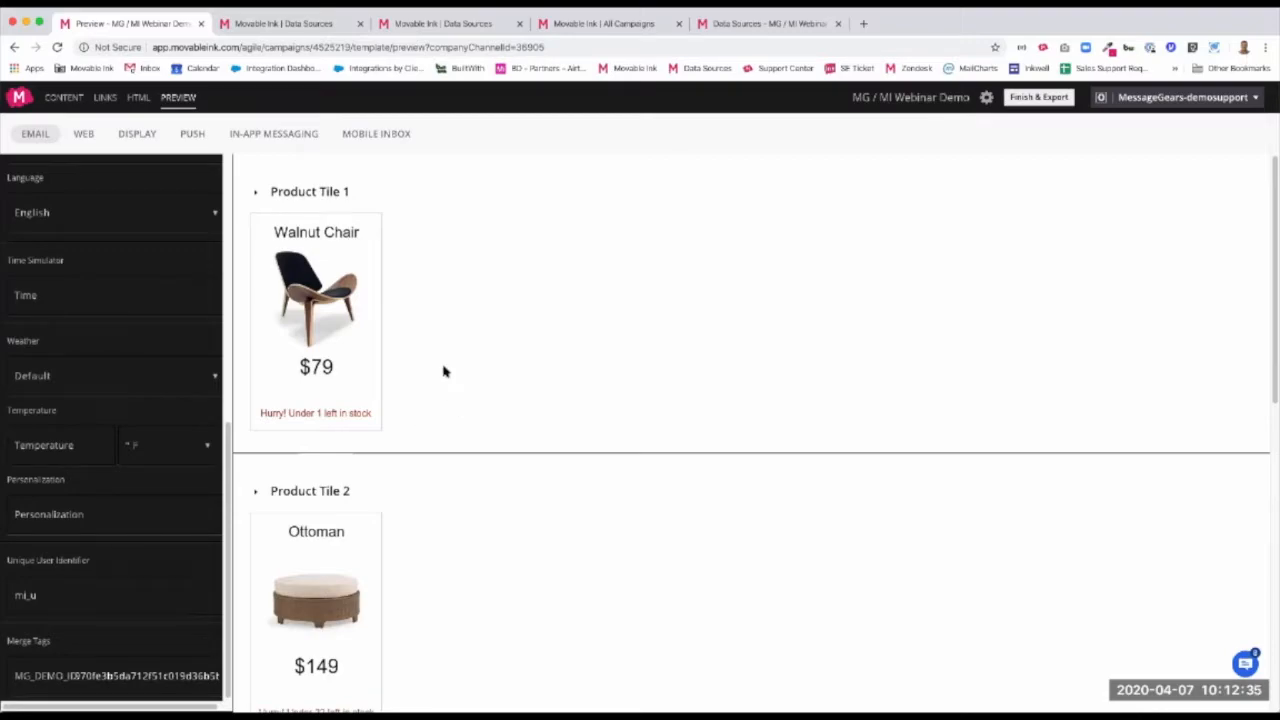
Start a new data source on the Data Sources page with API Integration as its type
left_click(325, 25)
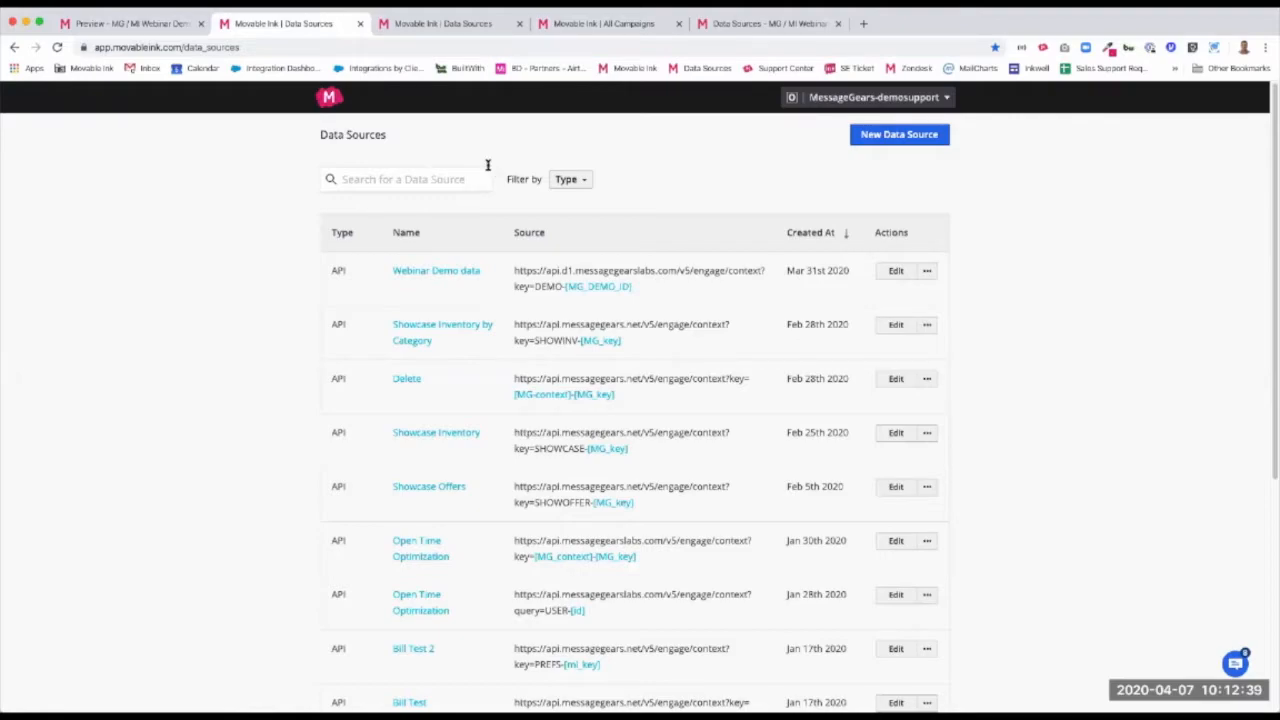
left_click(915, 140)
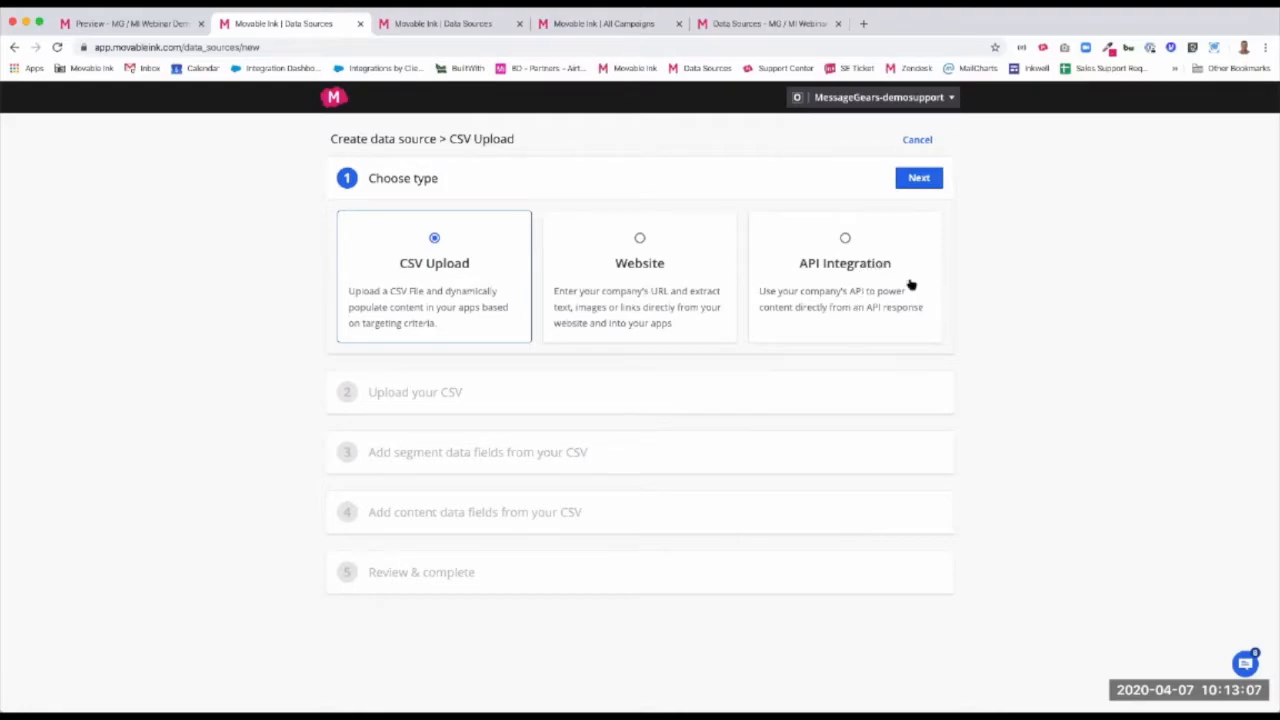
left_click(876, 236)
left_click(919, 181)
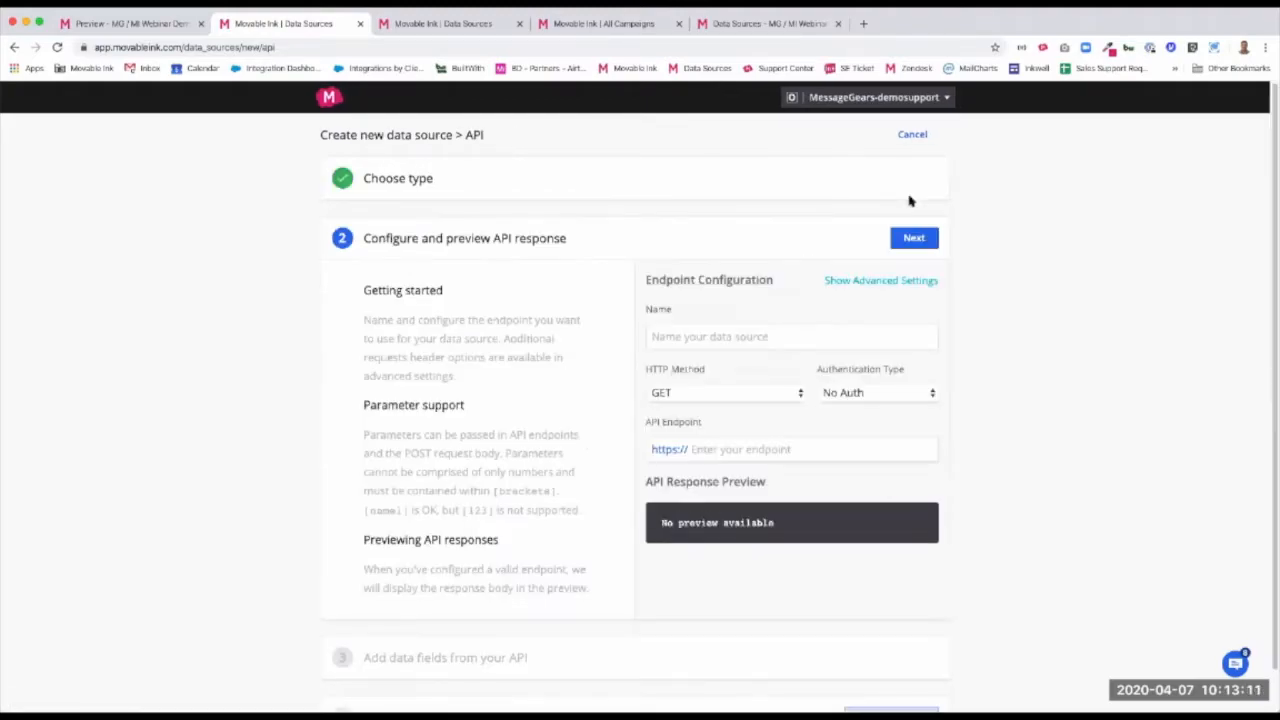
Name the data source MG Demo and set its API endpoint to api.d1.messagegearslabs.com/v5/engage/context?key=DEMO-[MG_DEMO_ID]
left_click(728, 333)
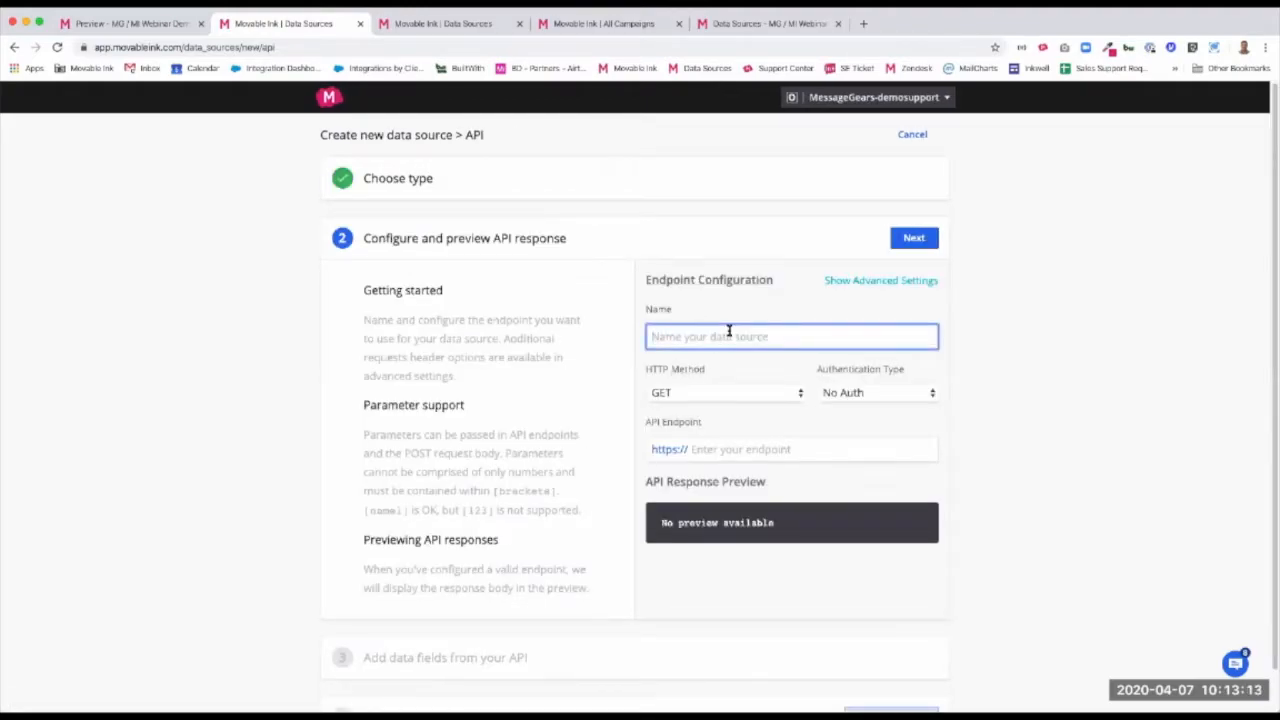
type("MG Demo")
key("super+Tab")
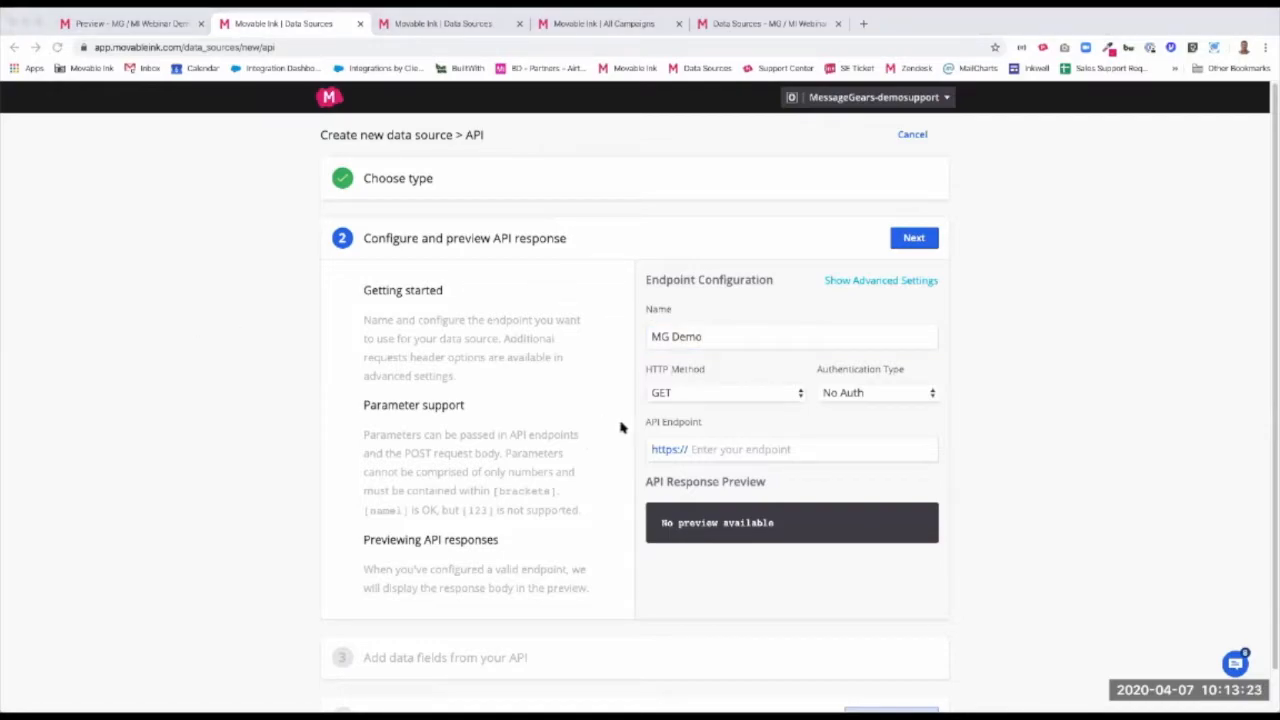
left_click(769, 450)
left_click(771, 449)
type("api.dl.messagegearslabs.com/v5/engage/context?key=DEMO-[MG_DEMO_ID]")
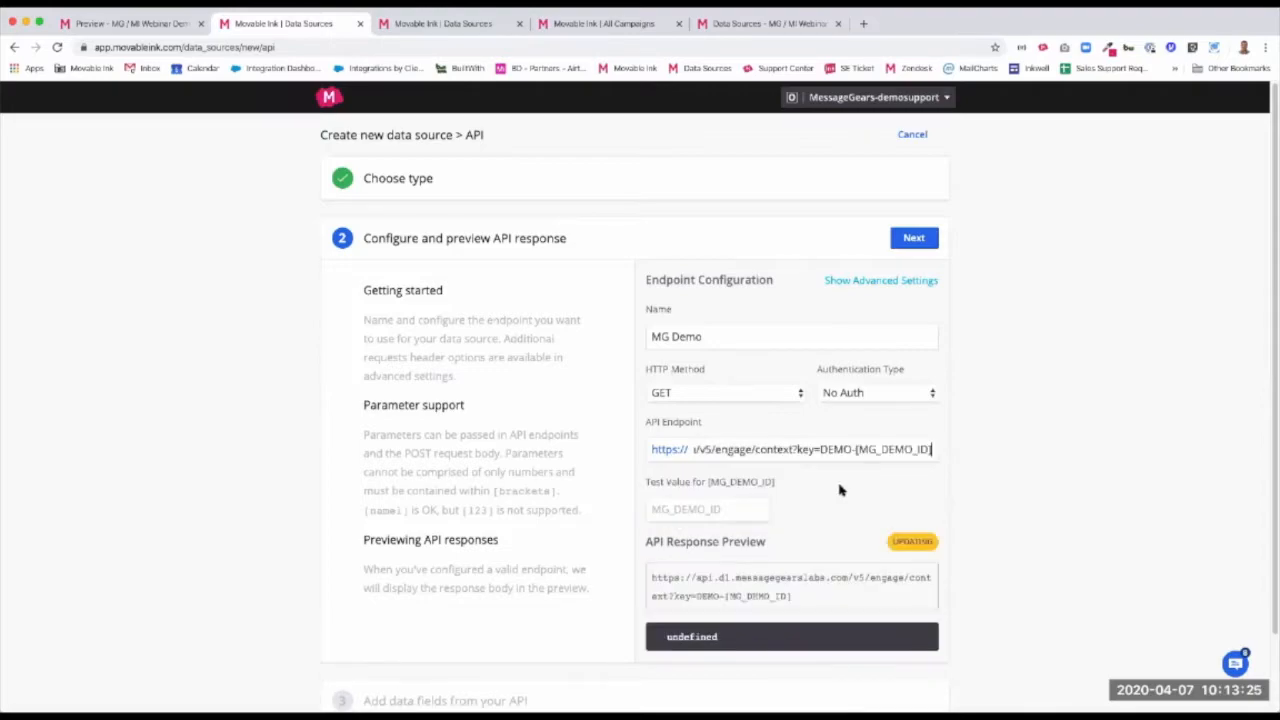
Paste a sample customer ID as the test value for the endpoint's [MG_DEMO_ID] parameter
left_click_drag(854, 450, 922, 452)
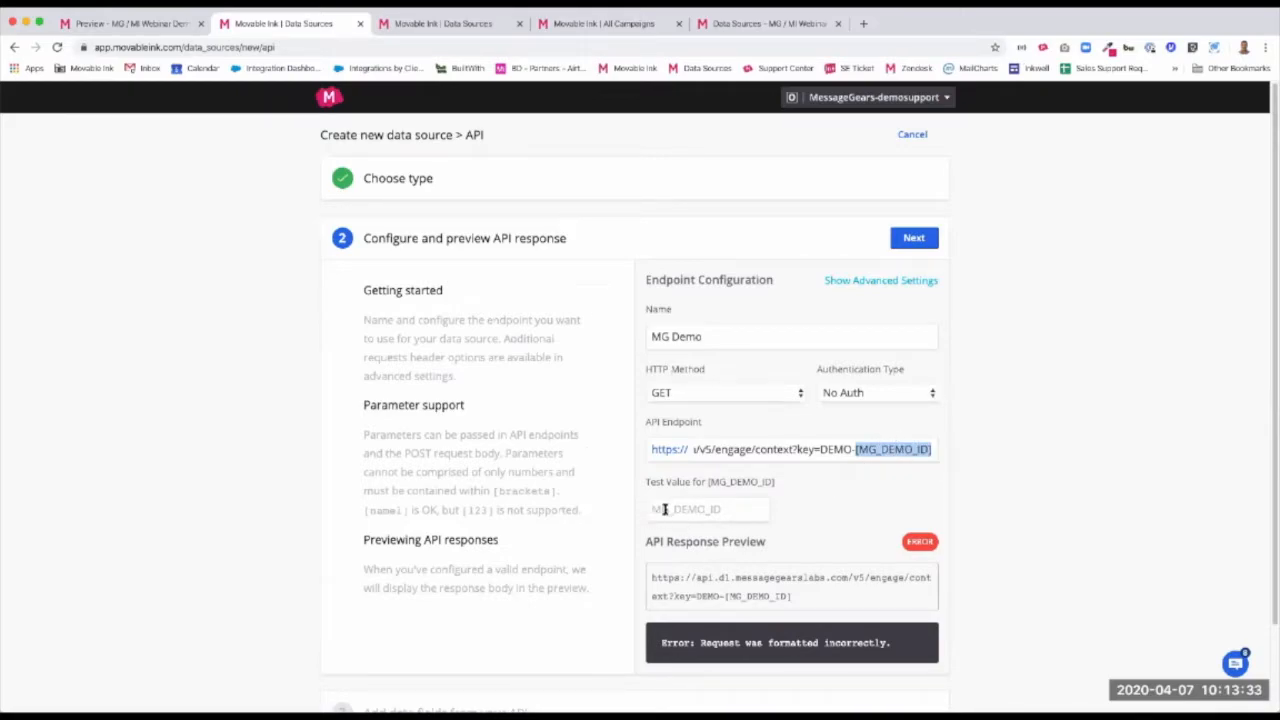
key("super+Tab")
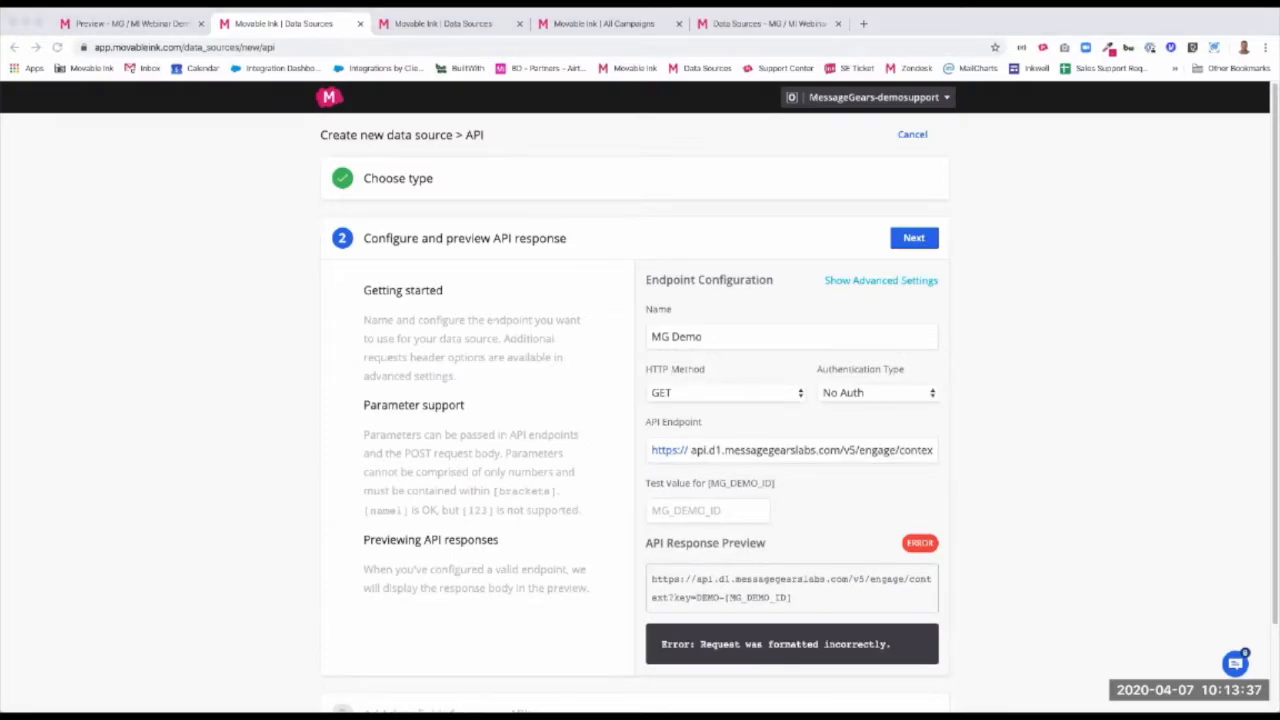
left_click(714, 510)
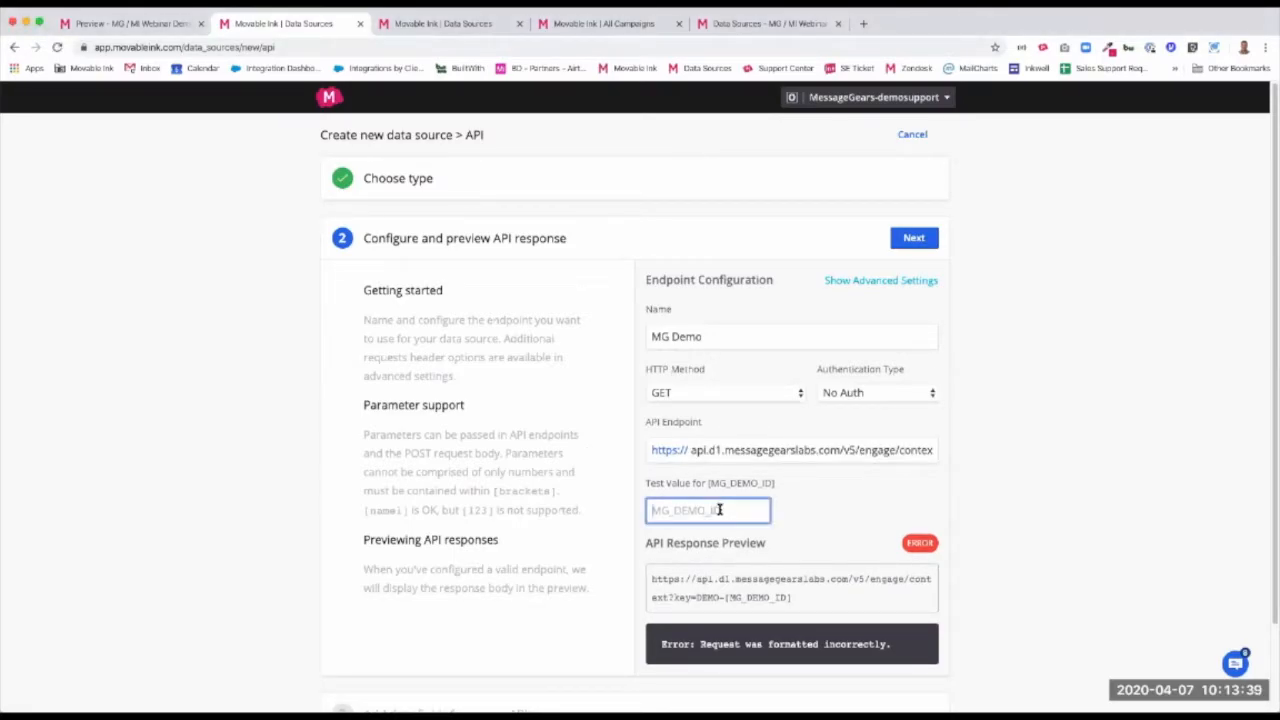
key("super+v")
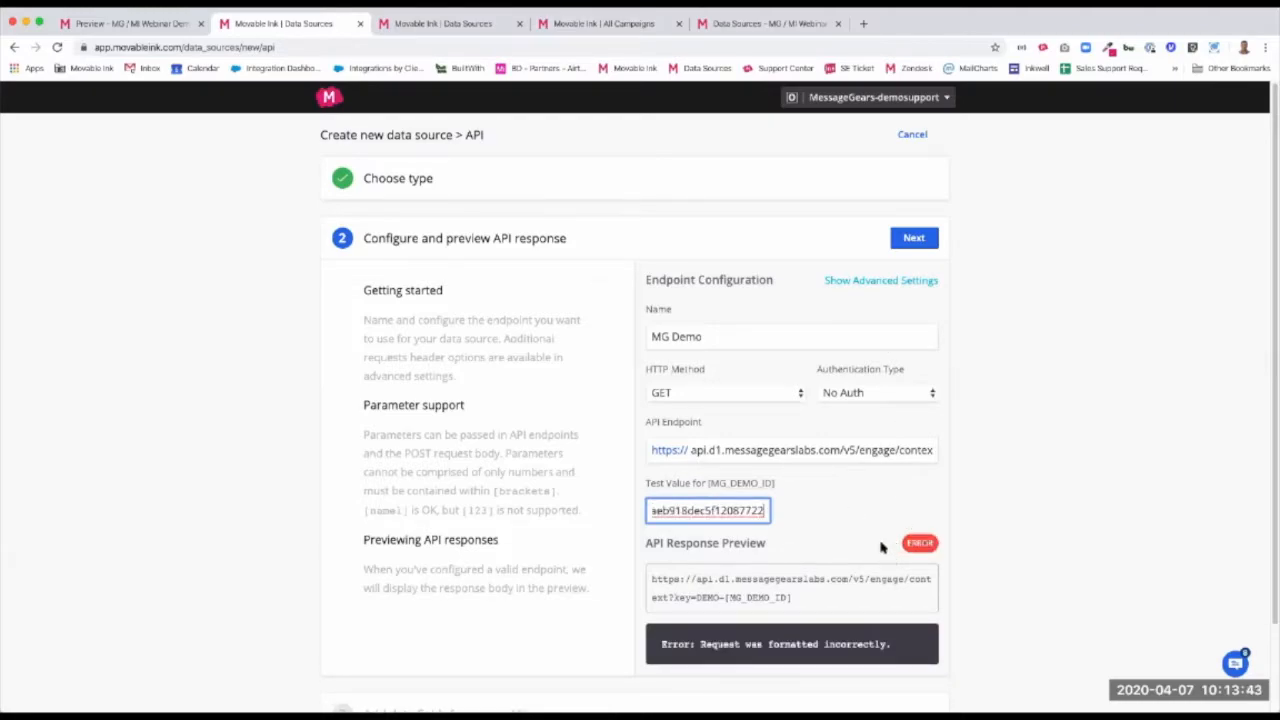
Show the advanced endpoint settings and review the accept type, content type, origin, SSL and request header options
left_click(876, 283)
scroll(843, 463, "down", 3)
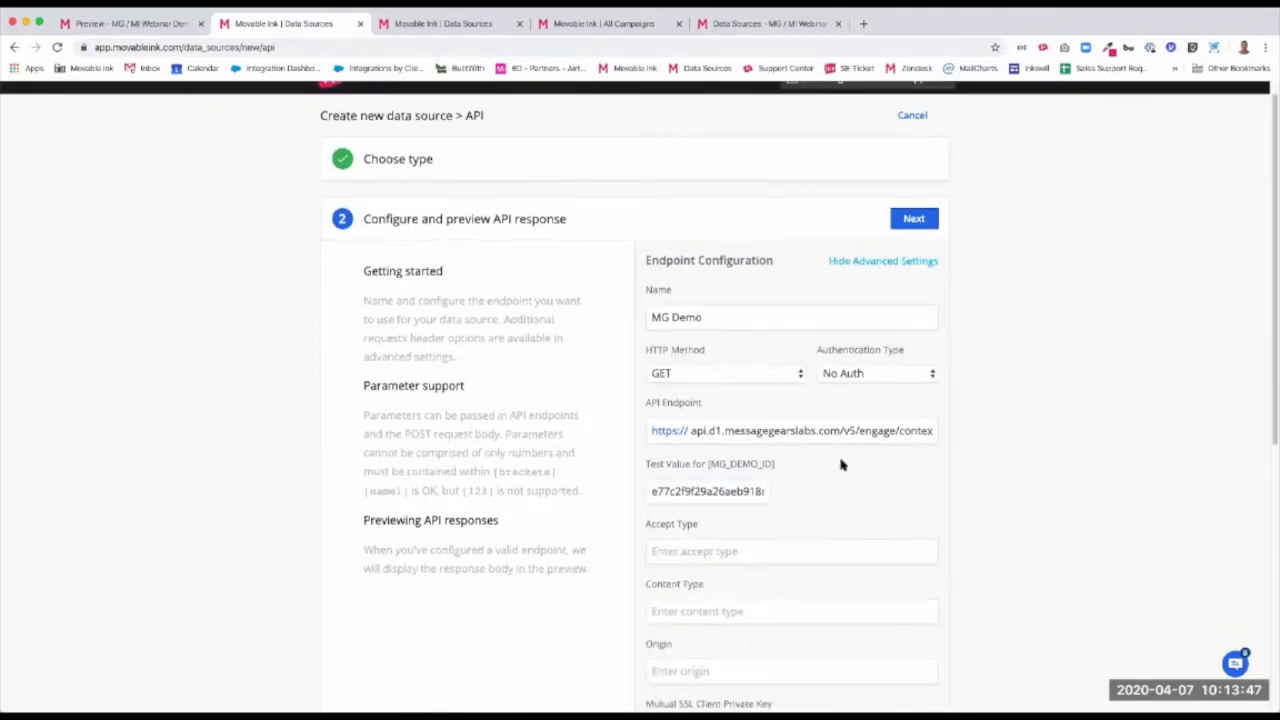
scroll(854, 475, "down", 1)
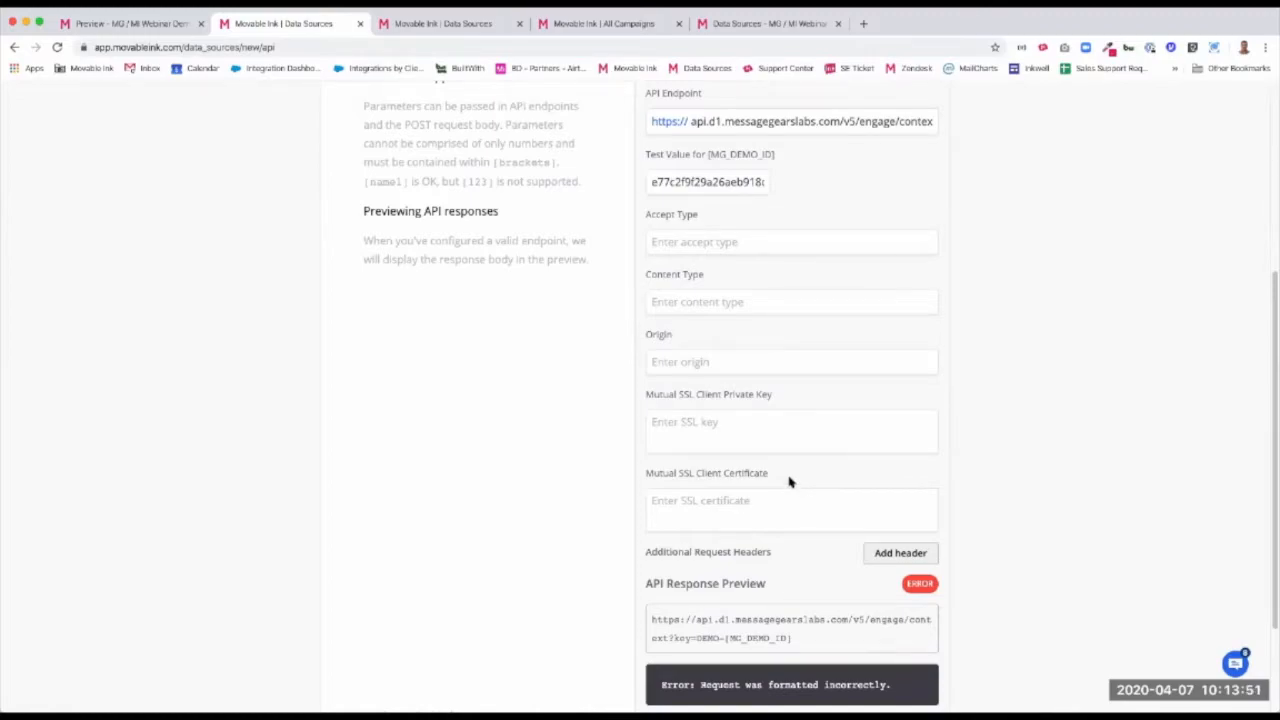
Add a request header named Authorization and paste the API access token as its value
scroll(796, 491, "down", 2)
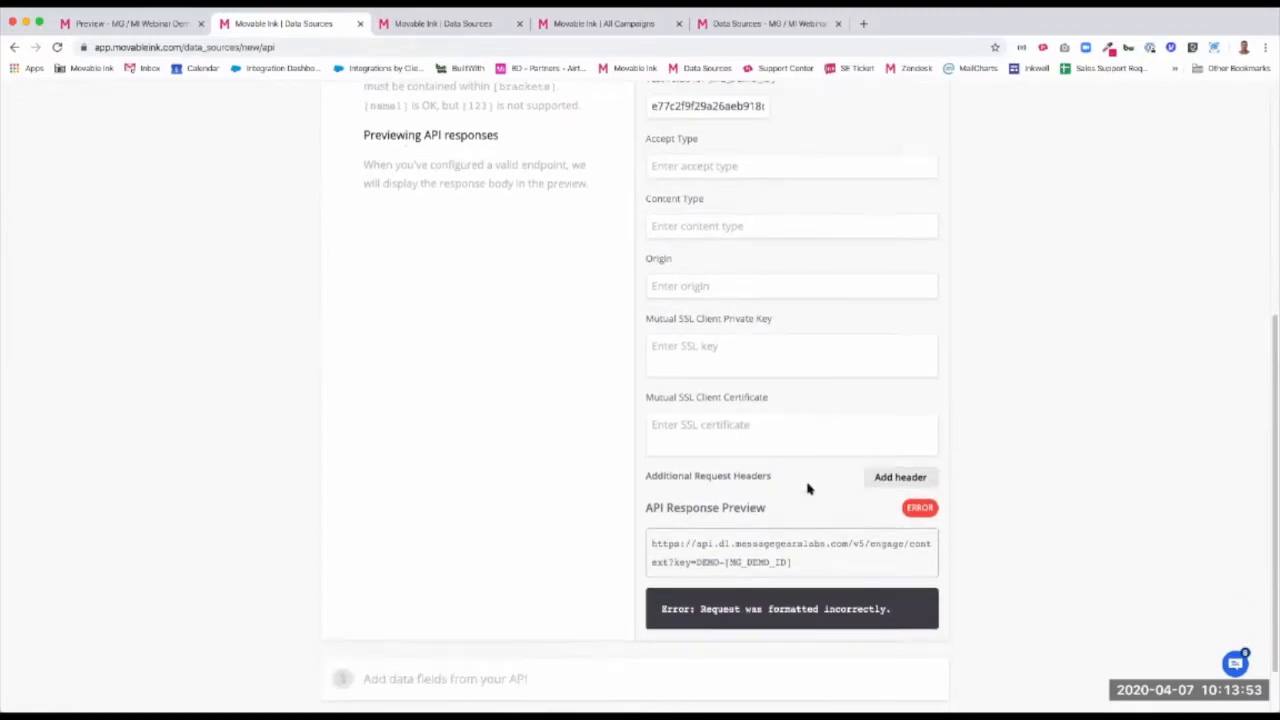
left_click(899, 441)
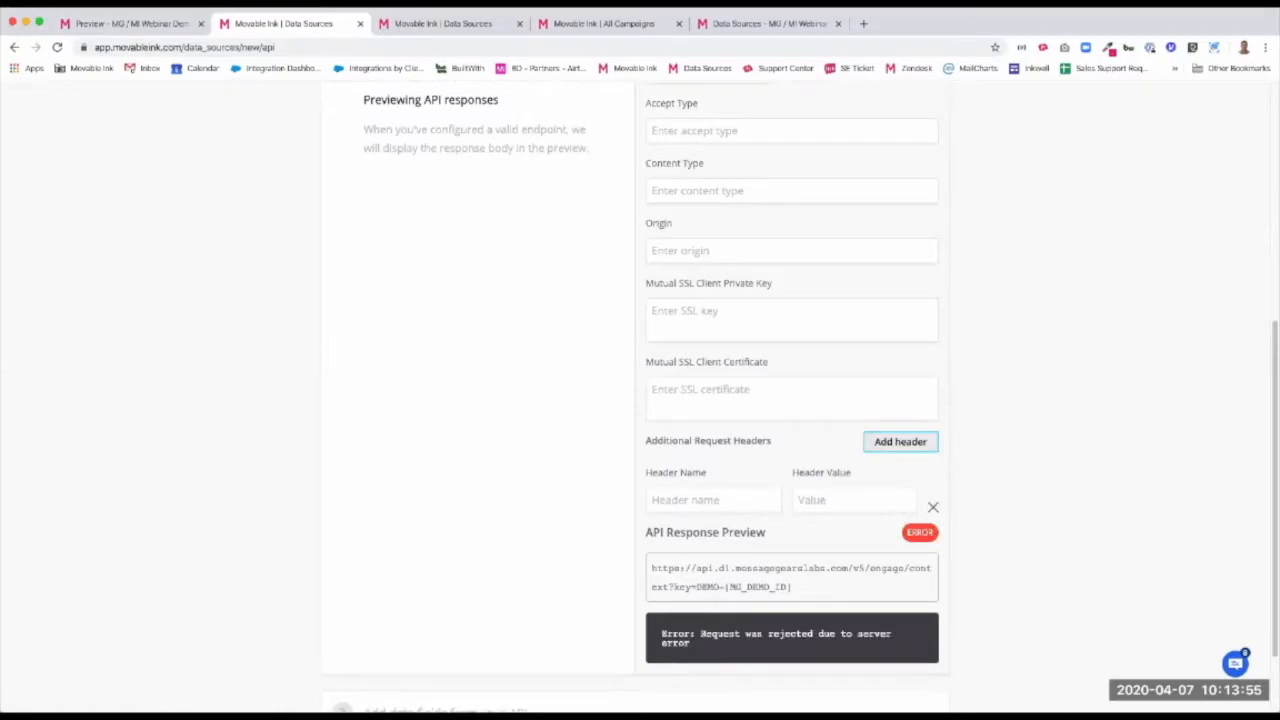
key("super+Tab")
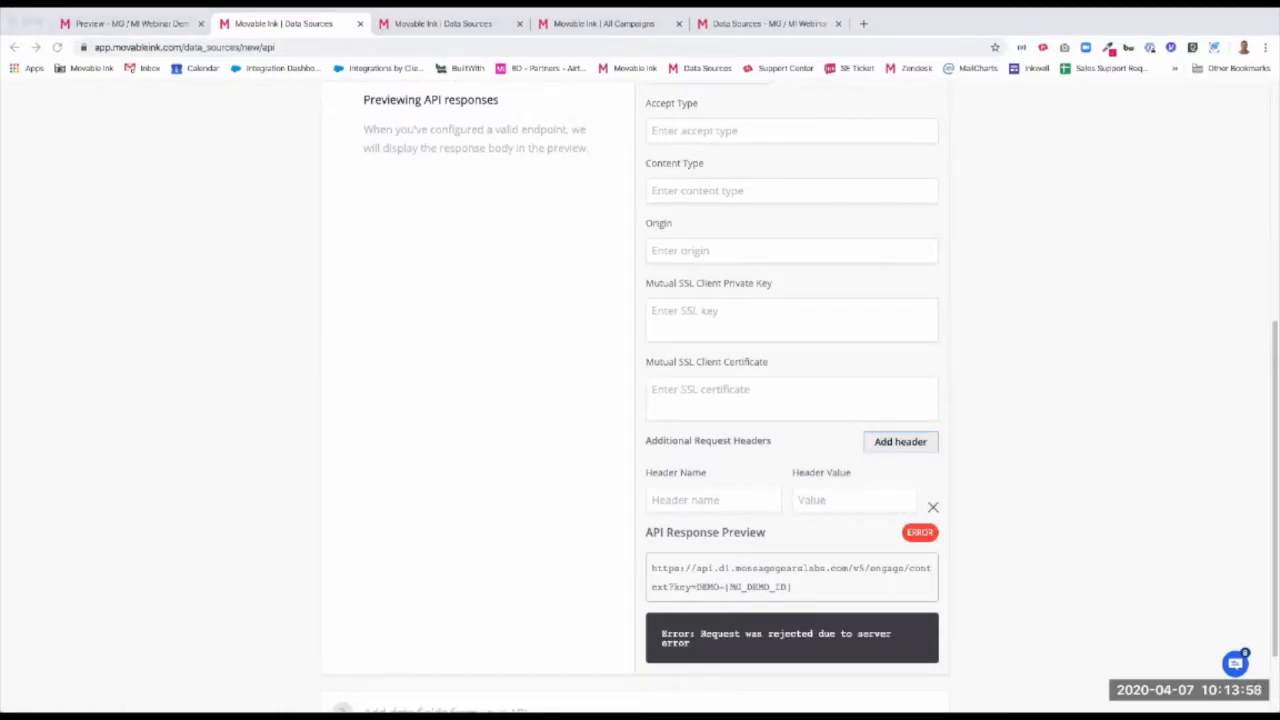
left_click(678, 498)
type("Authorization")
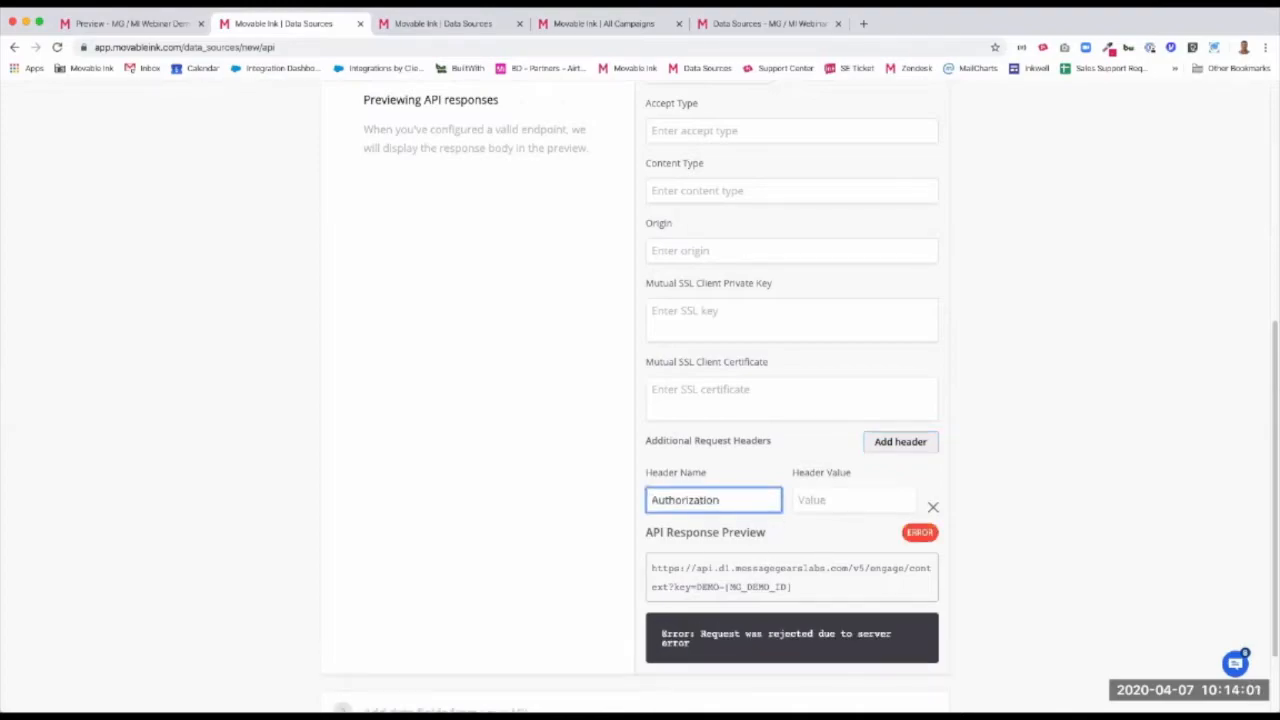
key("super+Tab")
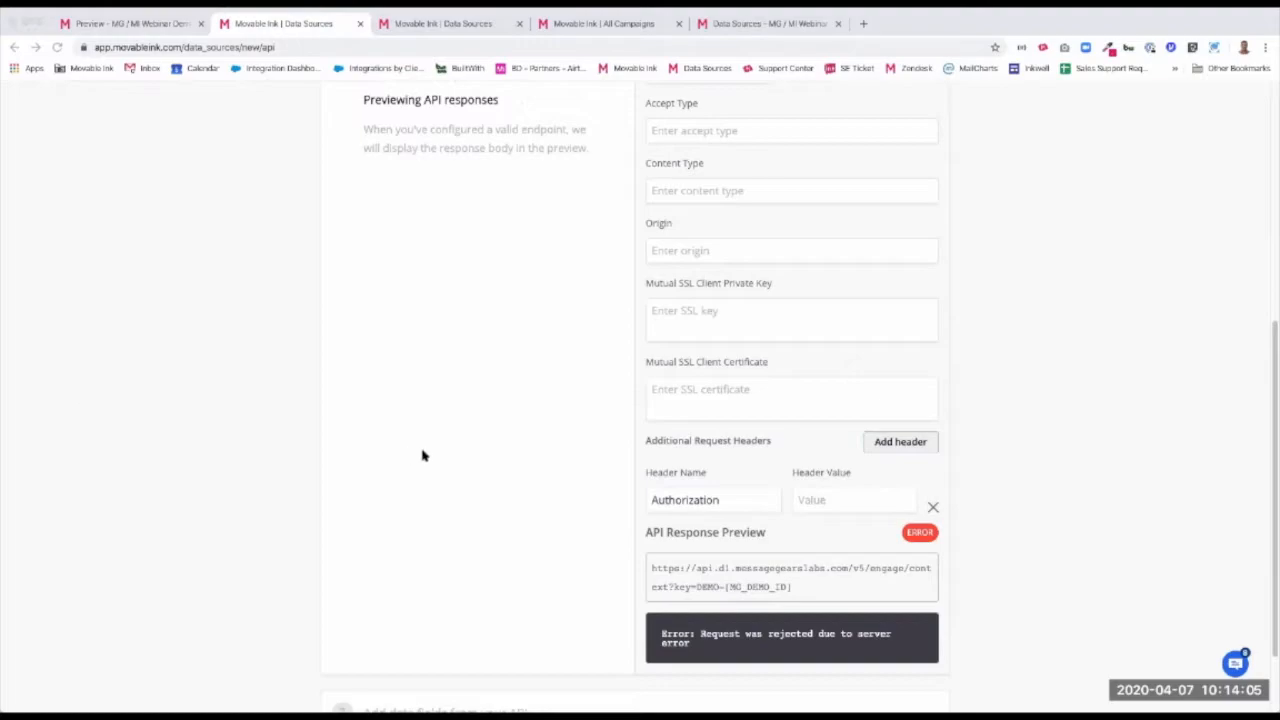
key("super+Tab")
left_click(853, 500)
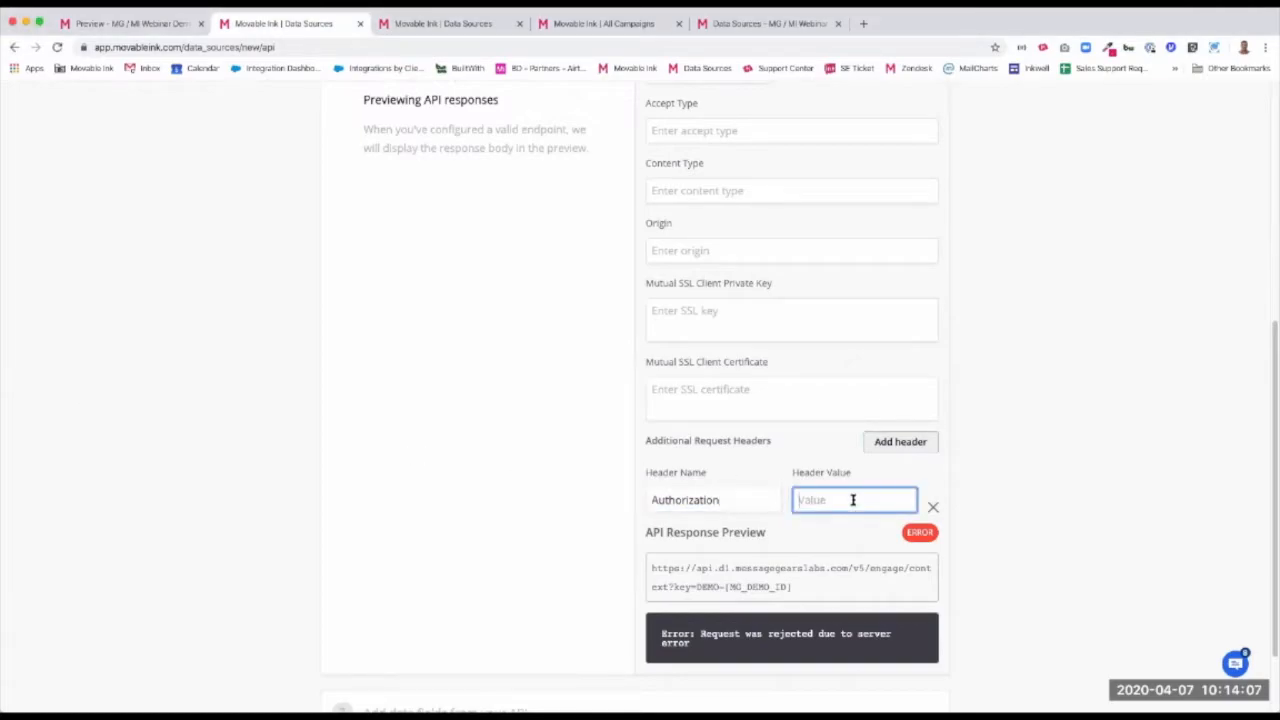
key("super+v")
Review the authentication types available for the endpoint without changing the selection
scroll(917, 386, "up", 5)
left_click(878, 393)
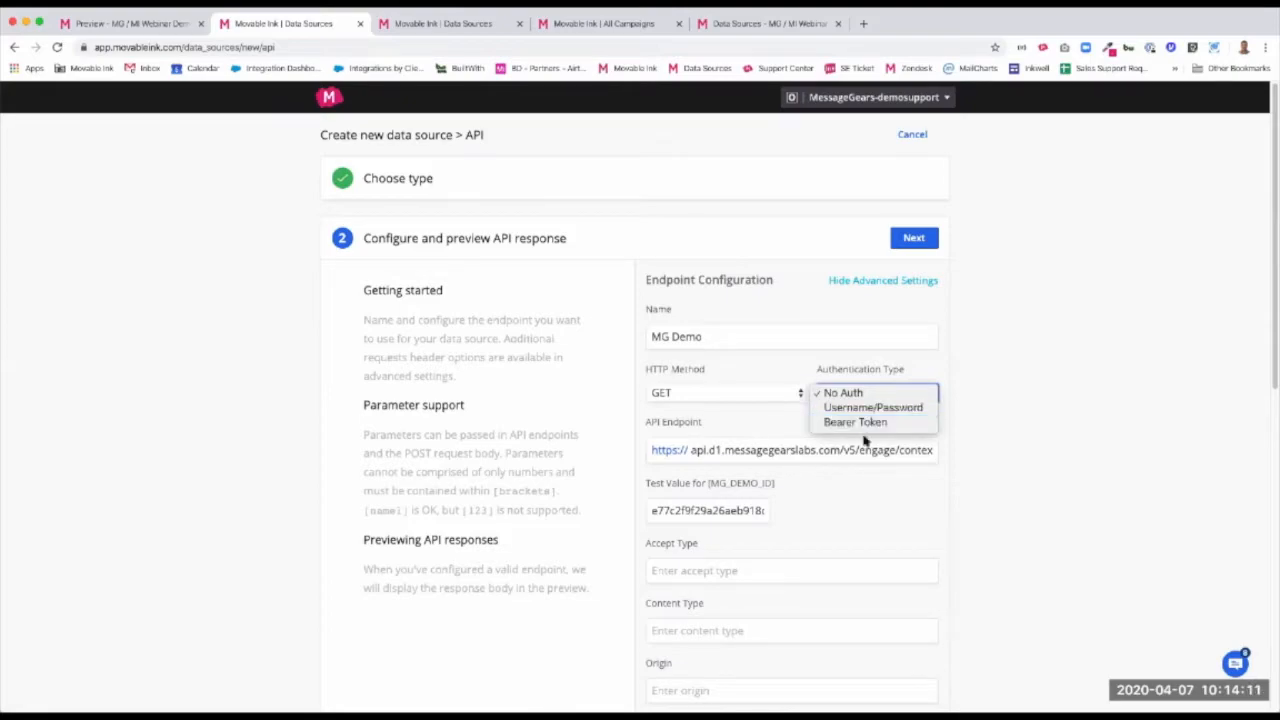
left_click(980, 536)
Check the API response preview for the sample customer and proceed to adding data fields from the API
scroll(980, 540, "down", 6)
scroll(955, 595, "down", 2)
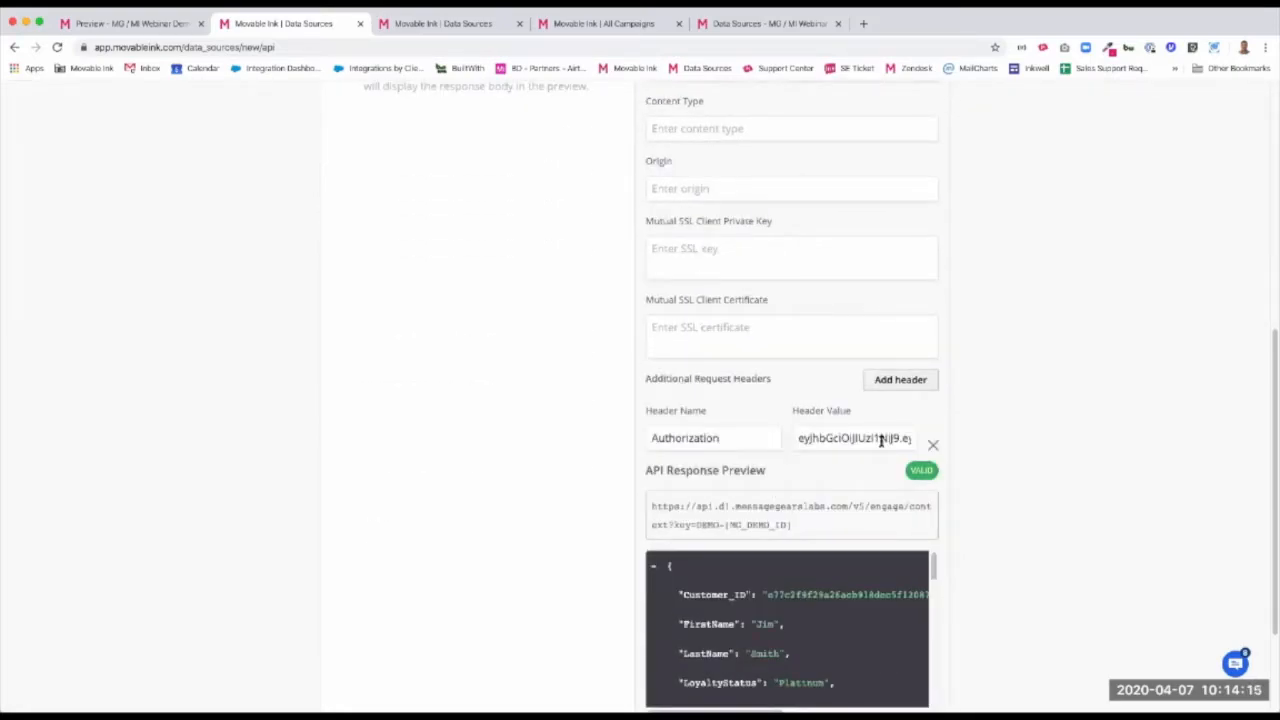
scroll(880, 445, "down", 2)
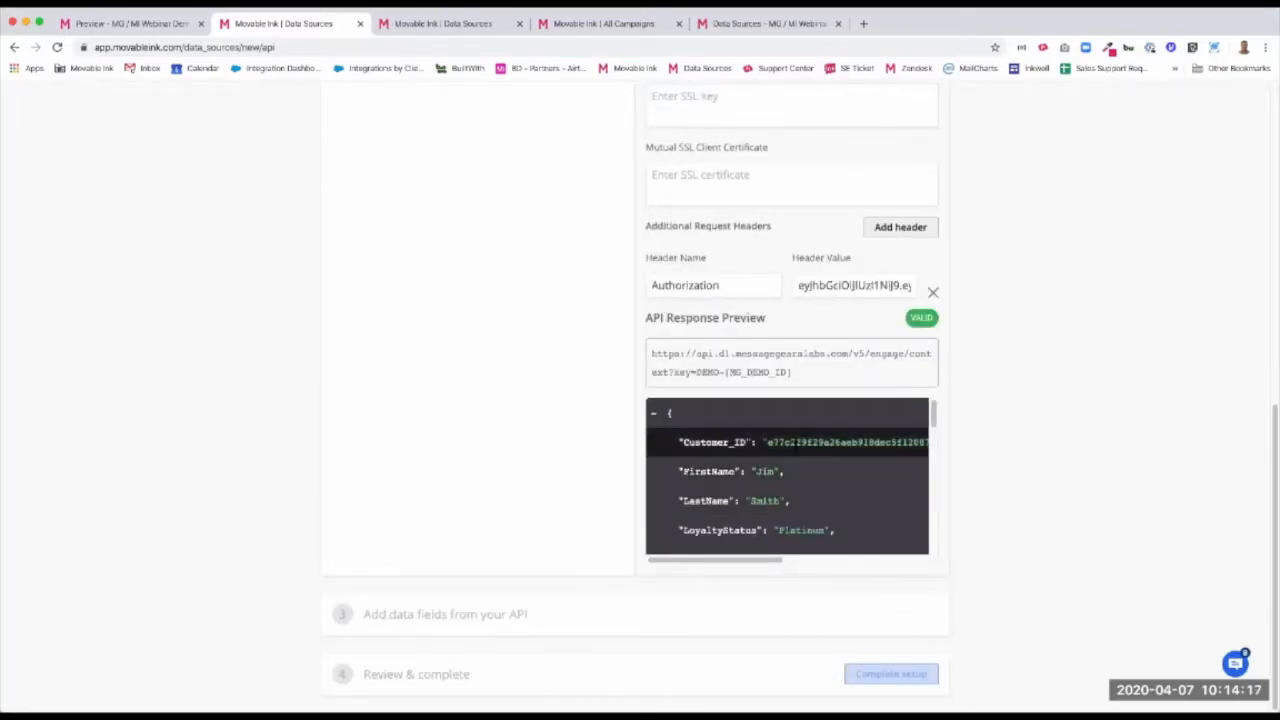
scroll(803, 455, "up", 10)
left_click(914, 240)
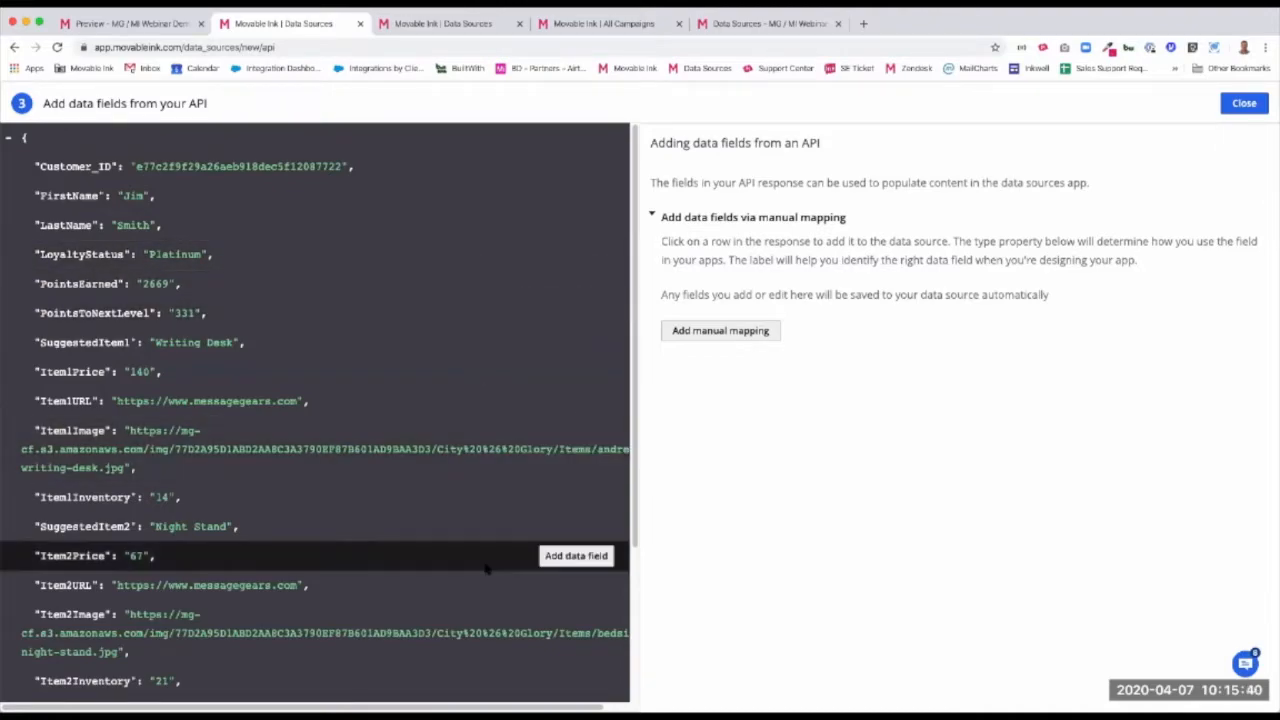
Add FirstName, LastName and LoyaltyStatus from the API response as data fields
scroll(470, 555, "down", 1)
scroll(380, 545, "down", 1)
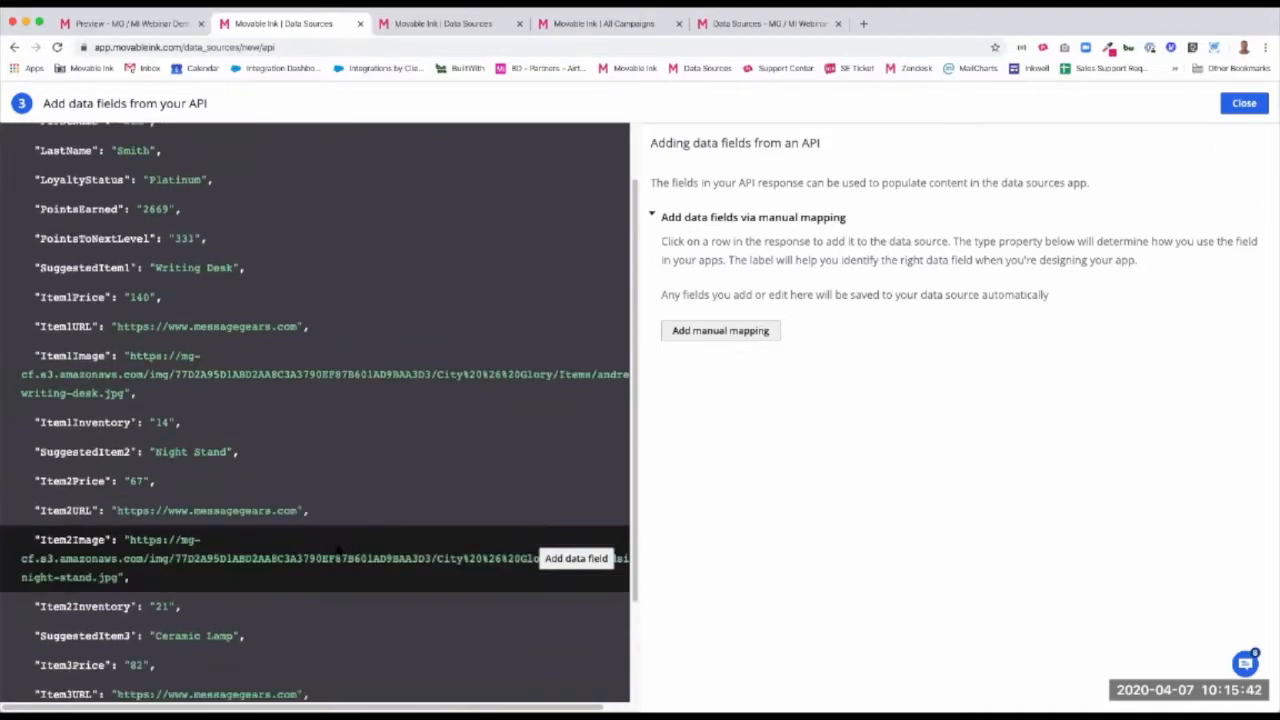
scroll(380, 545, "down", 1)
scroll(394, 515, "up", 3)
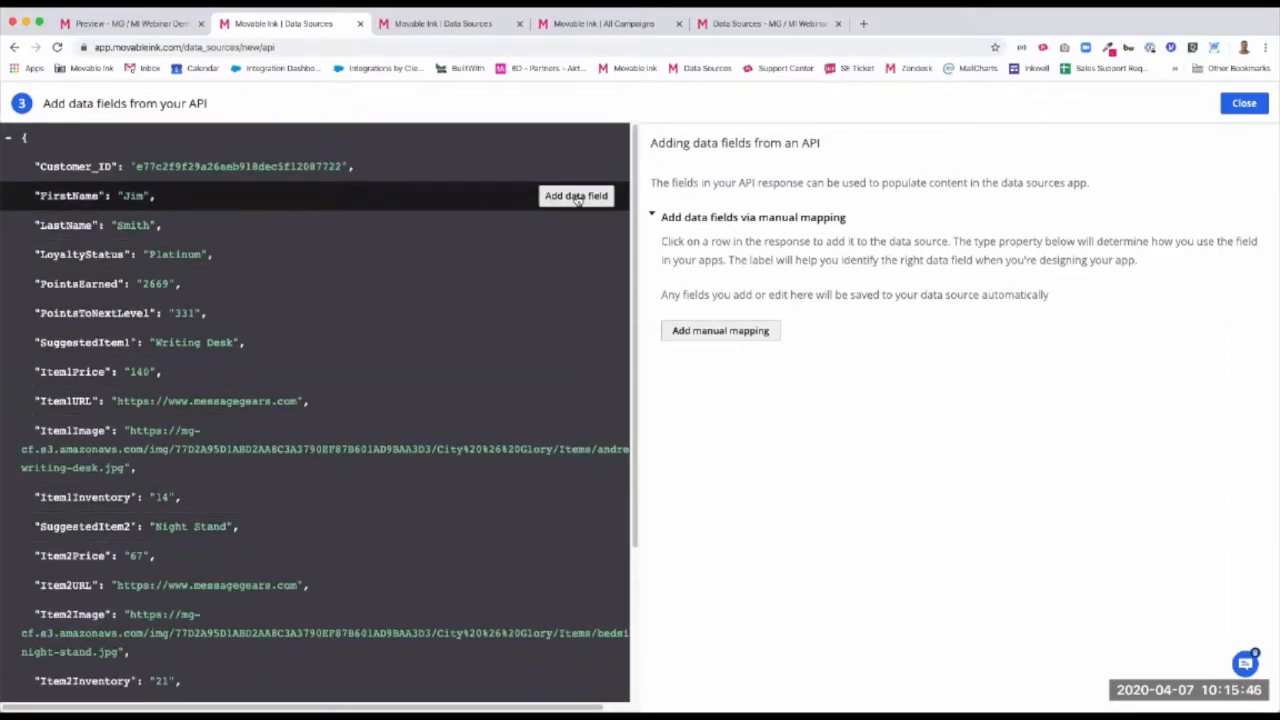
left_click(577, 197)
left_click(585, 227)
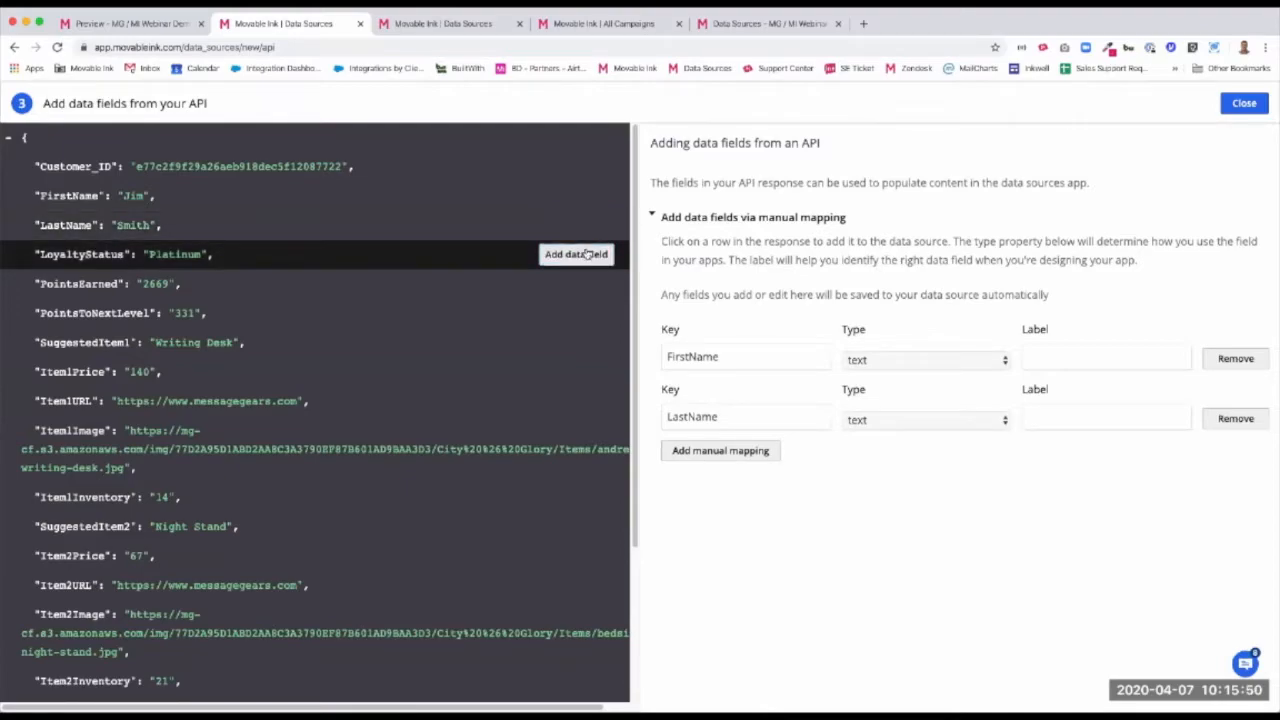
left_click(588, 255)
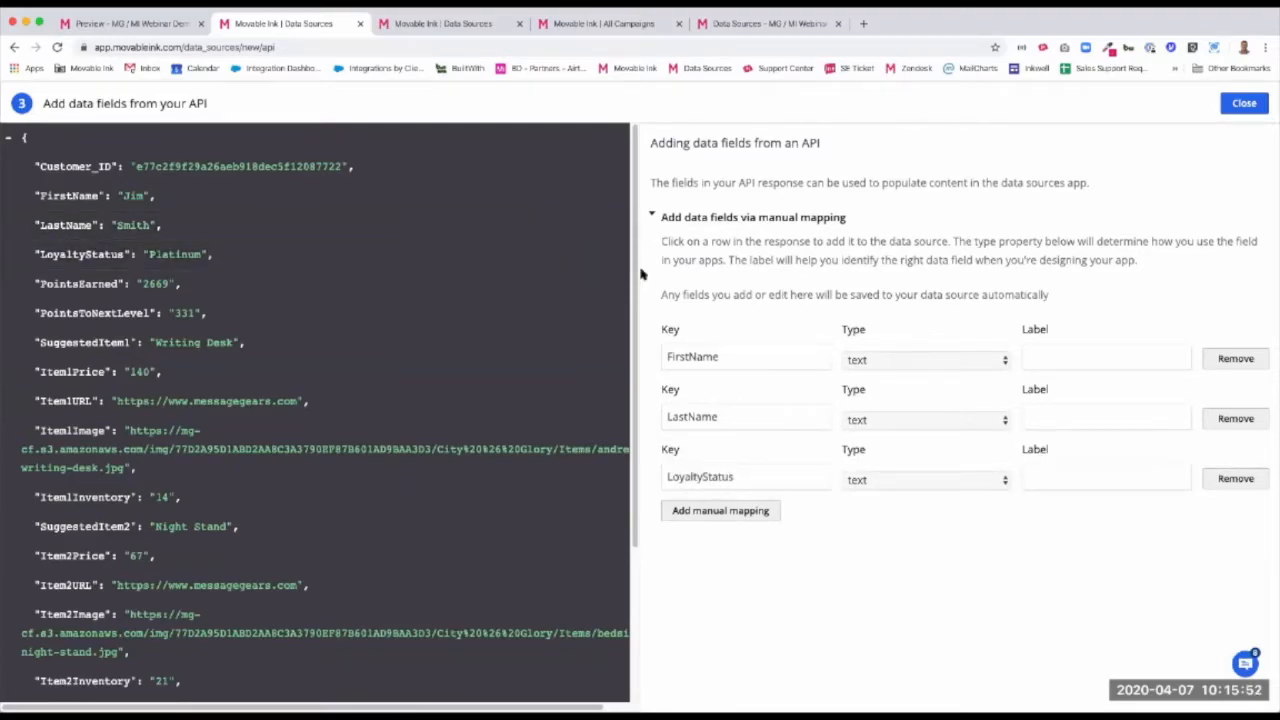
Label the FirstName field fname and the LastName field lname
double_click(735, 353)
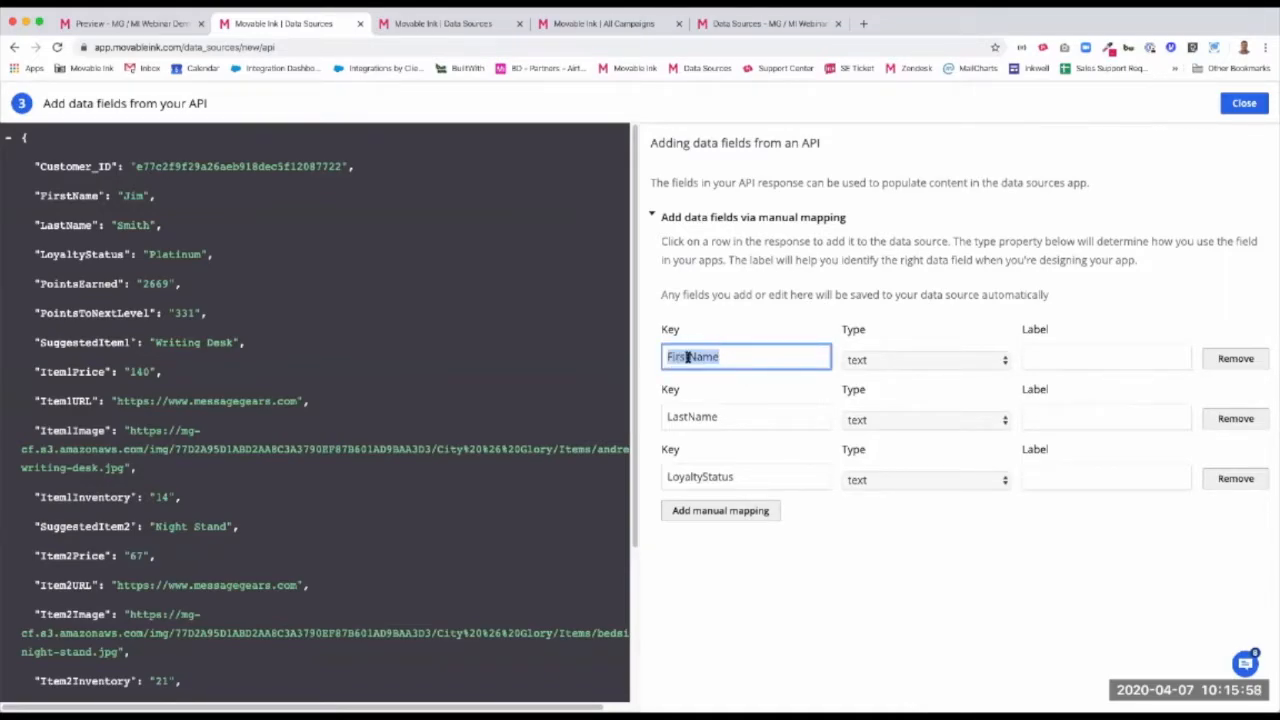
left_click(1050, 352)
type("fname")
left_click(1052, 420)
type("l")
key("BackSpace")
type("lname")
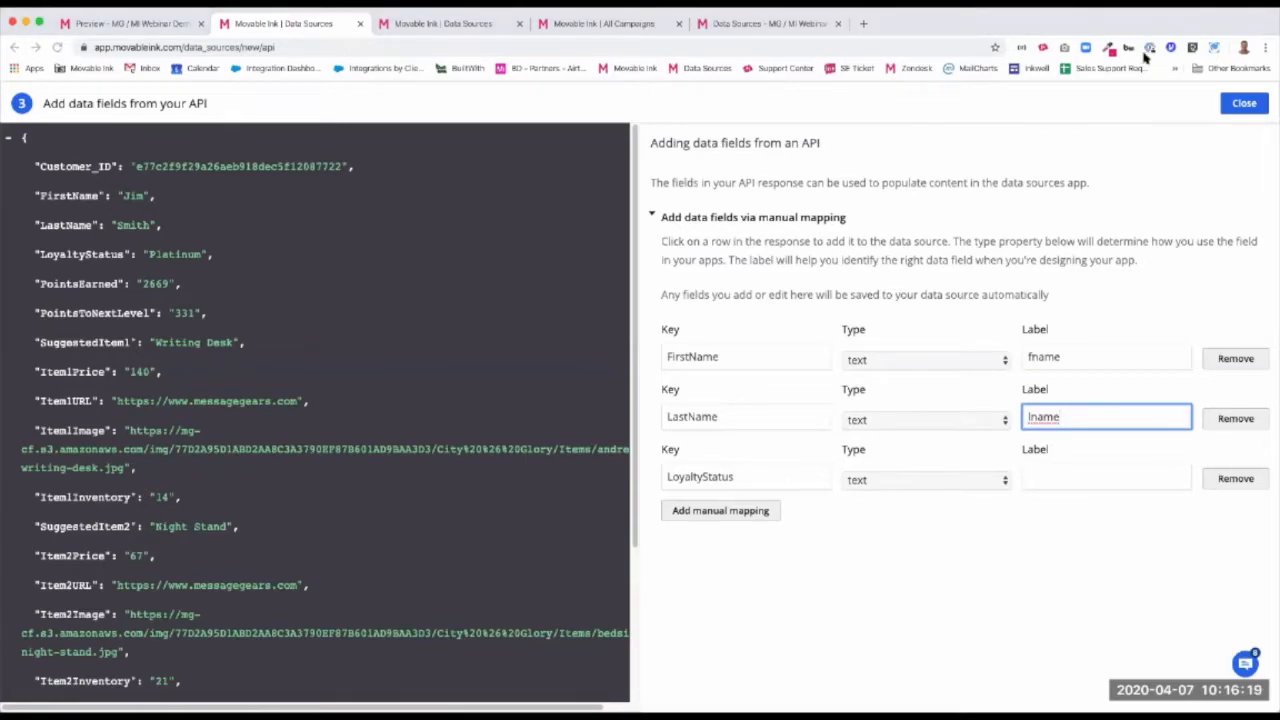
Switch to the prepared data source, review the keys, types and labels of its field mappings, and close the mapping view
left_click(486, 27)
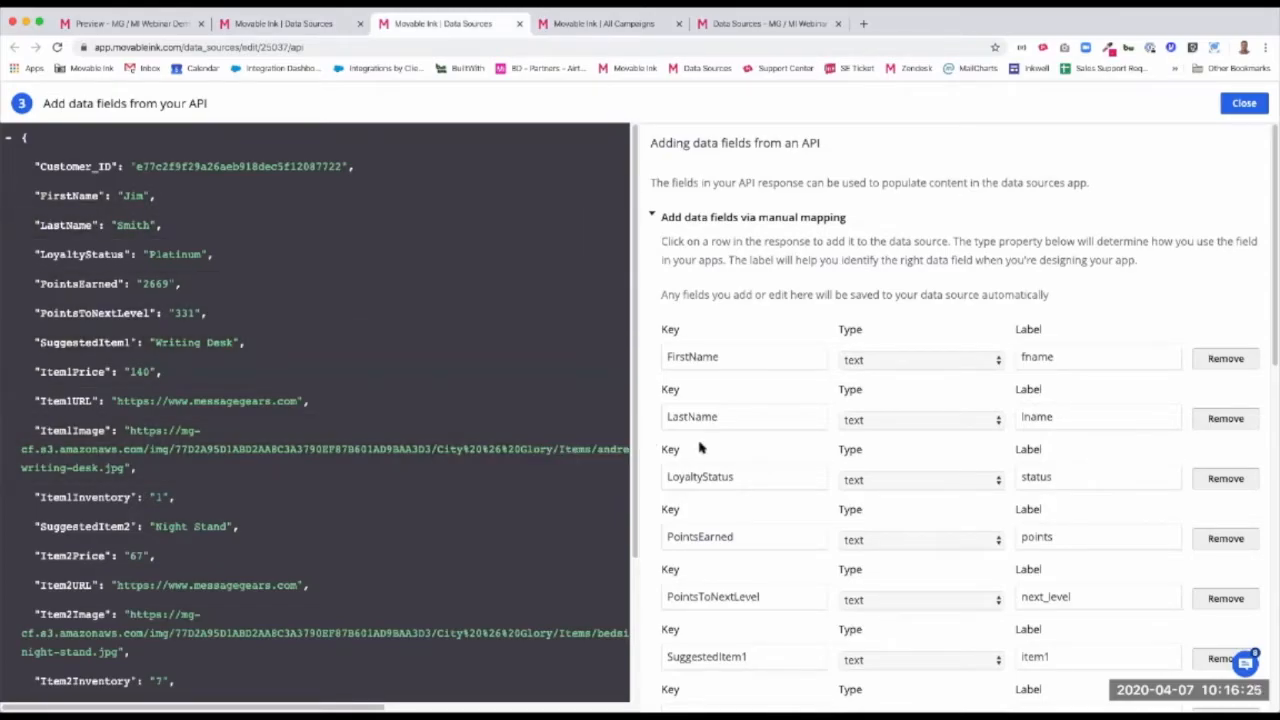
scroll(820, 470, "down", 2)
scroll(858, 487, "down", 3)
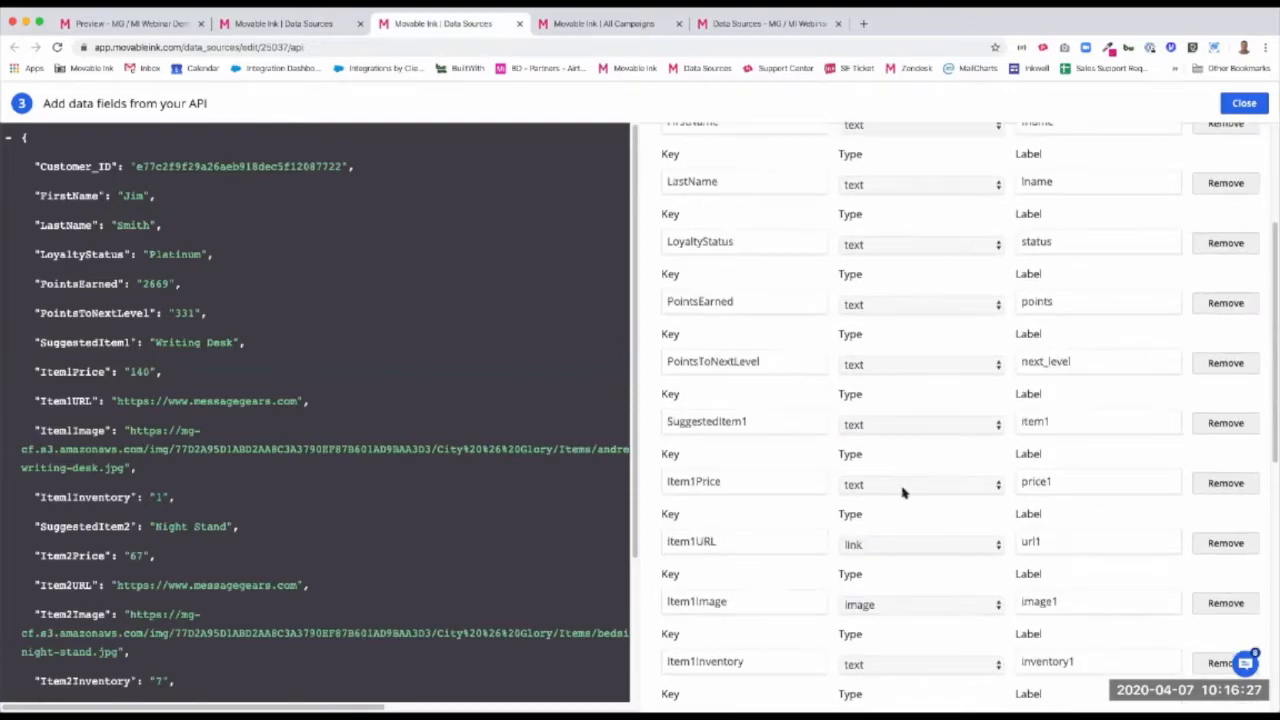
scroll(915, 485, "down", 6)
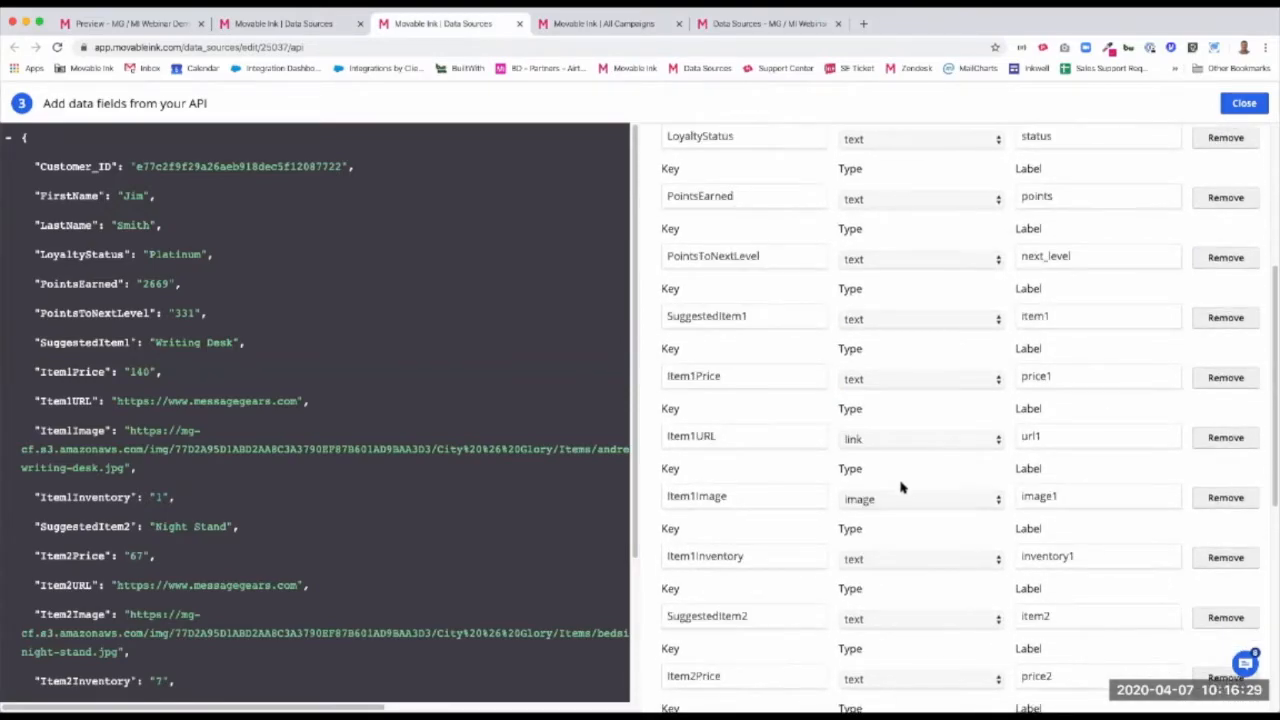
scroll(922, 493, "down", 4)
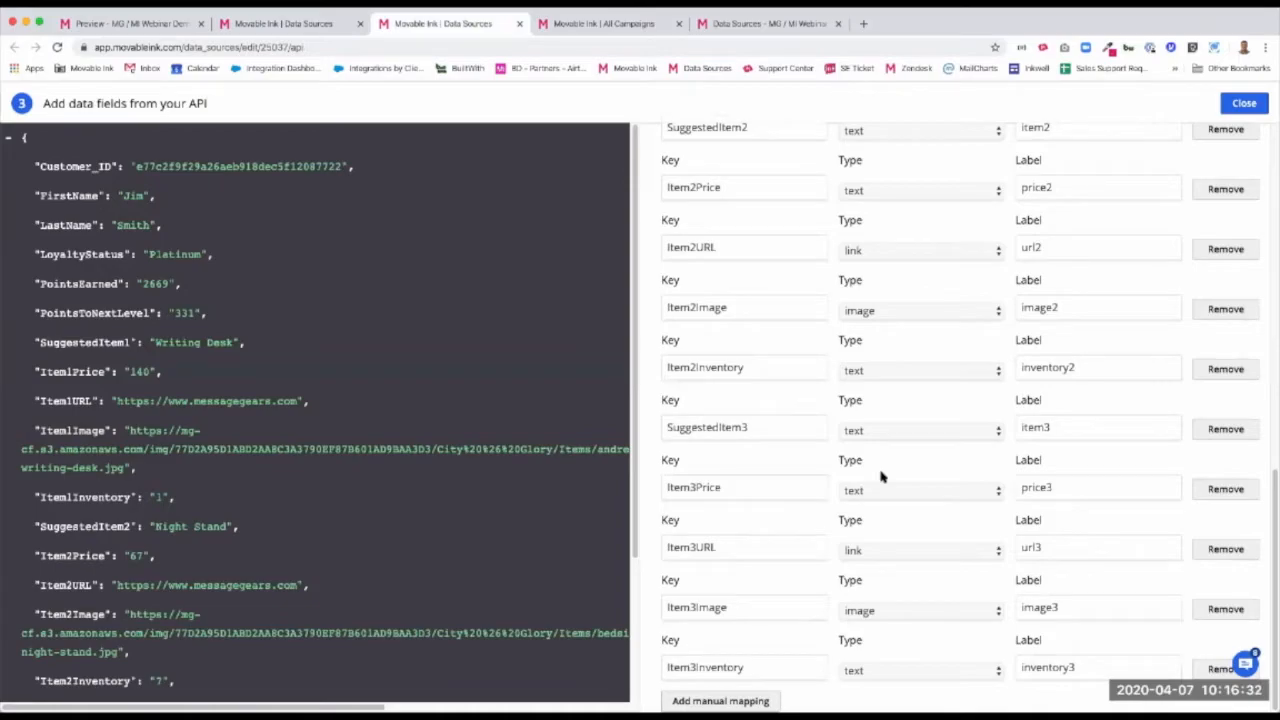
left_click(1244, 103)
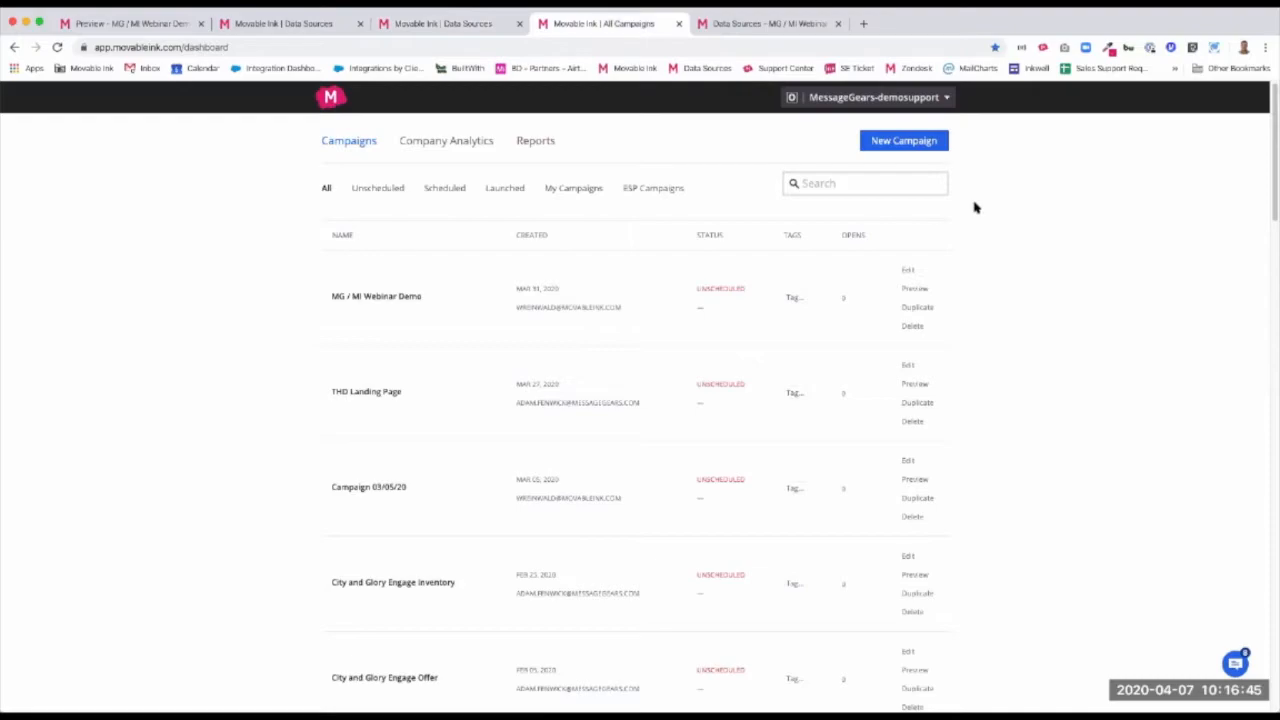
Start a new campaign named MG Demo with Email as its channel
left_click(927, 143)
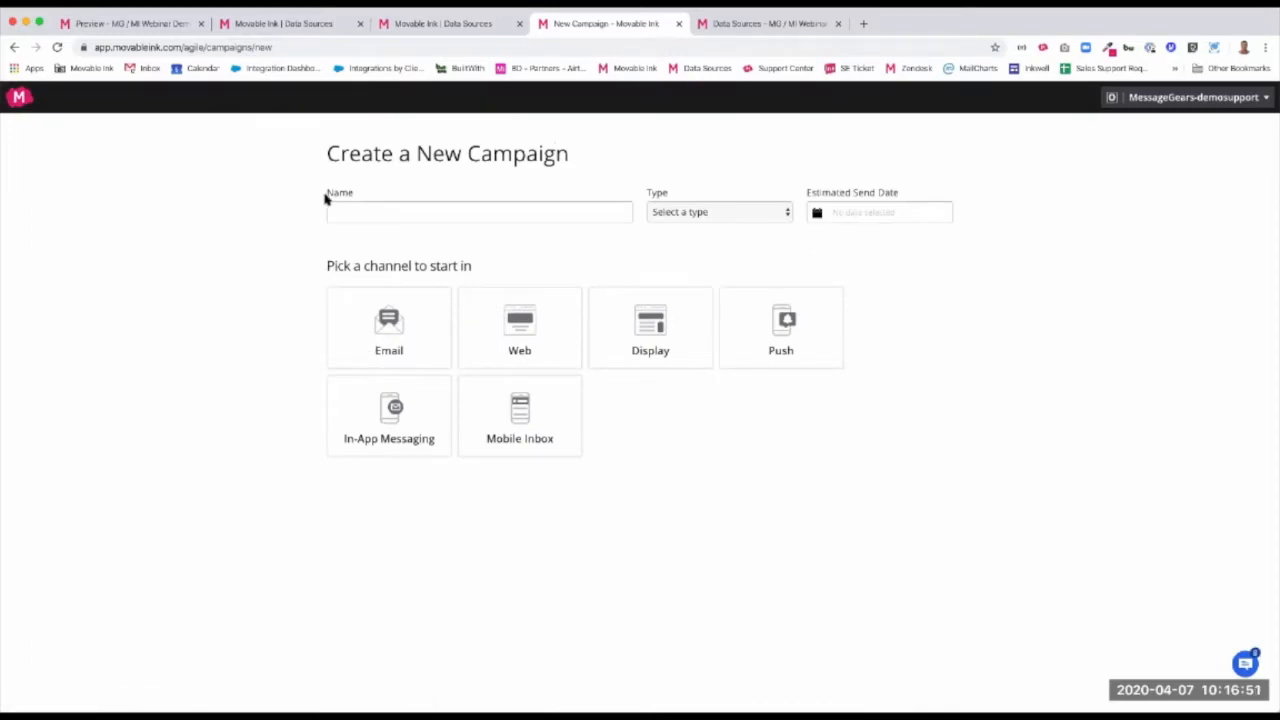
left_click(422, 216)
type("MG Demo")
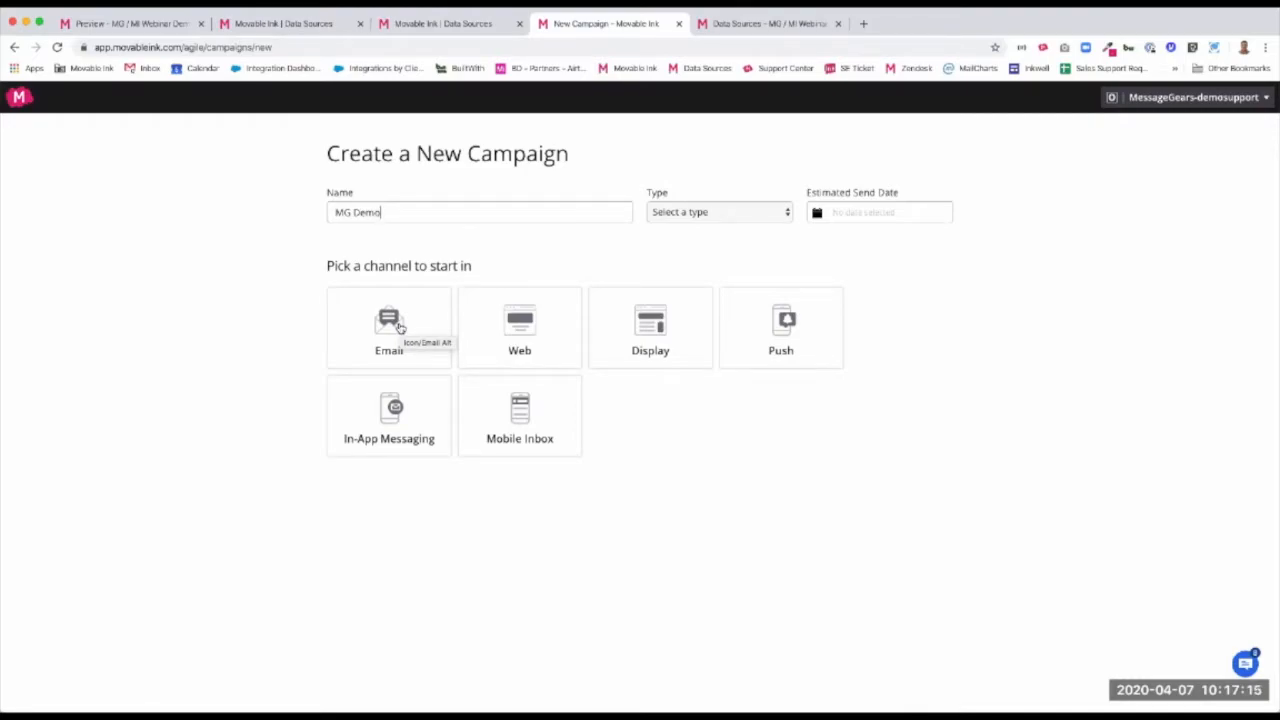
left_click(427, 328)
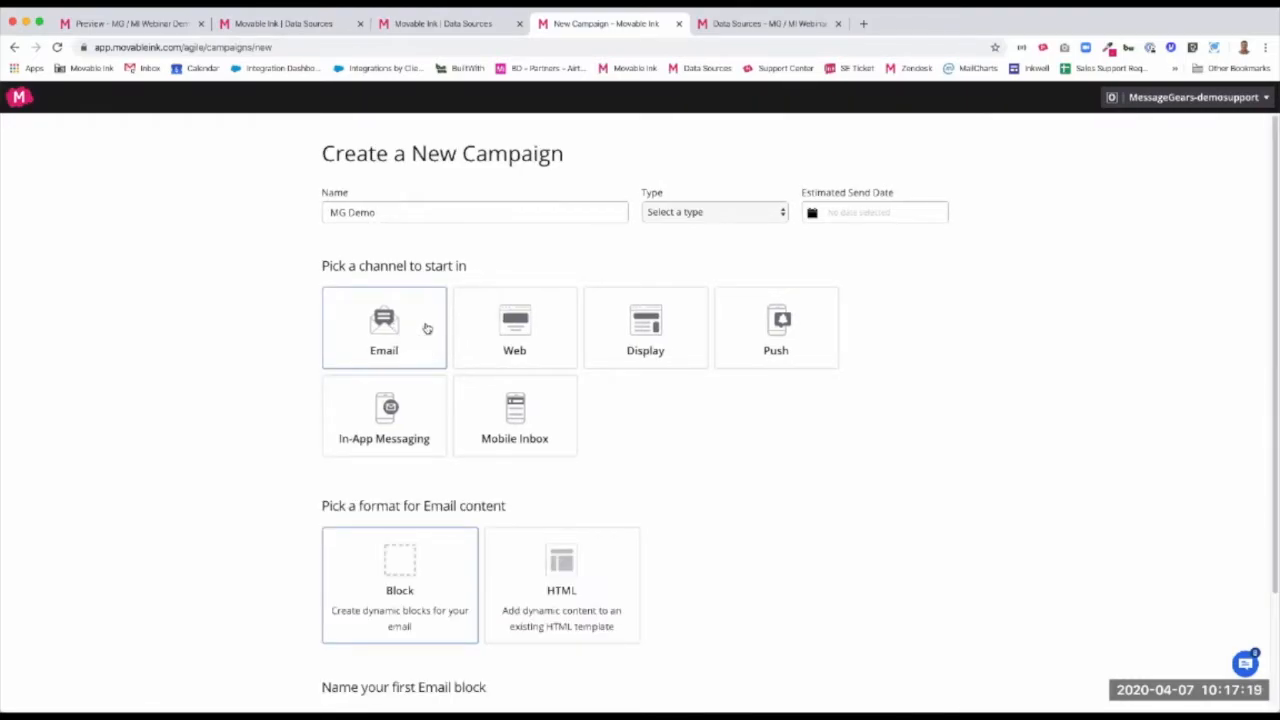
Name the campaign's first email block product 1 and add it
scroll(507, 450, "down", 3)
left_click(469, 648)
type("product 1")
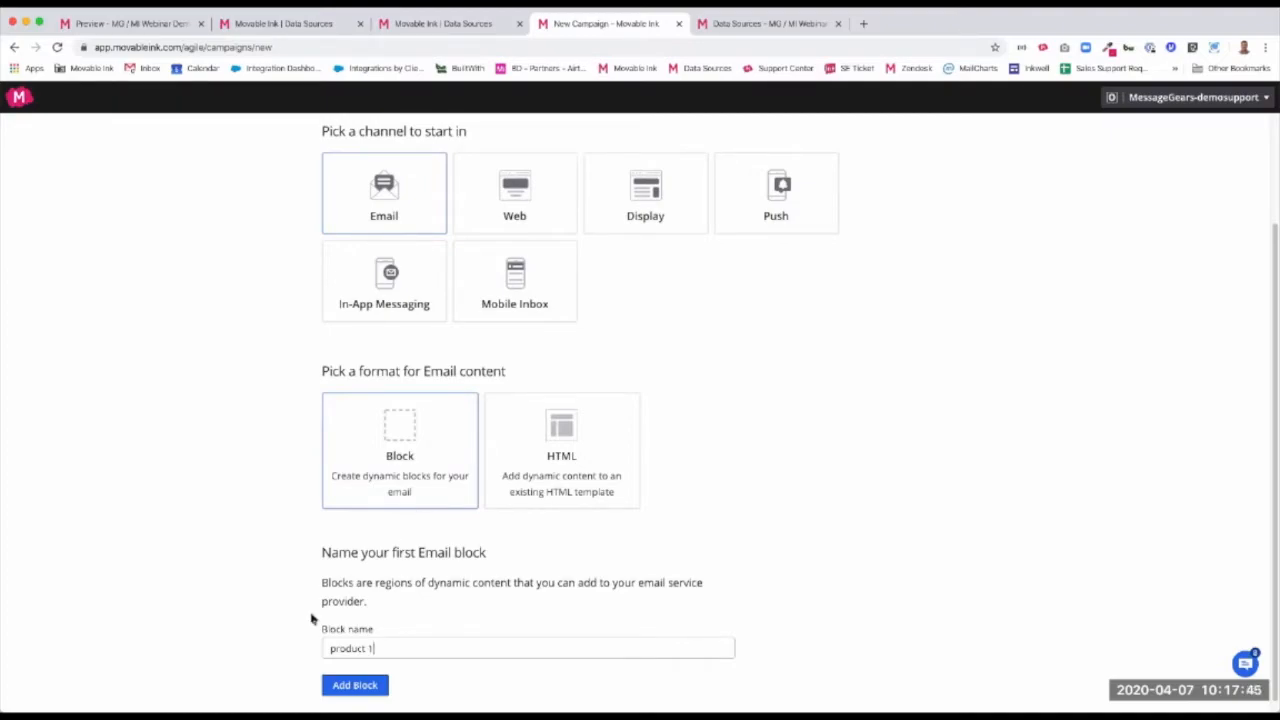
left_click(373, 688)
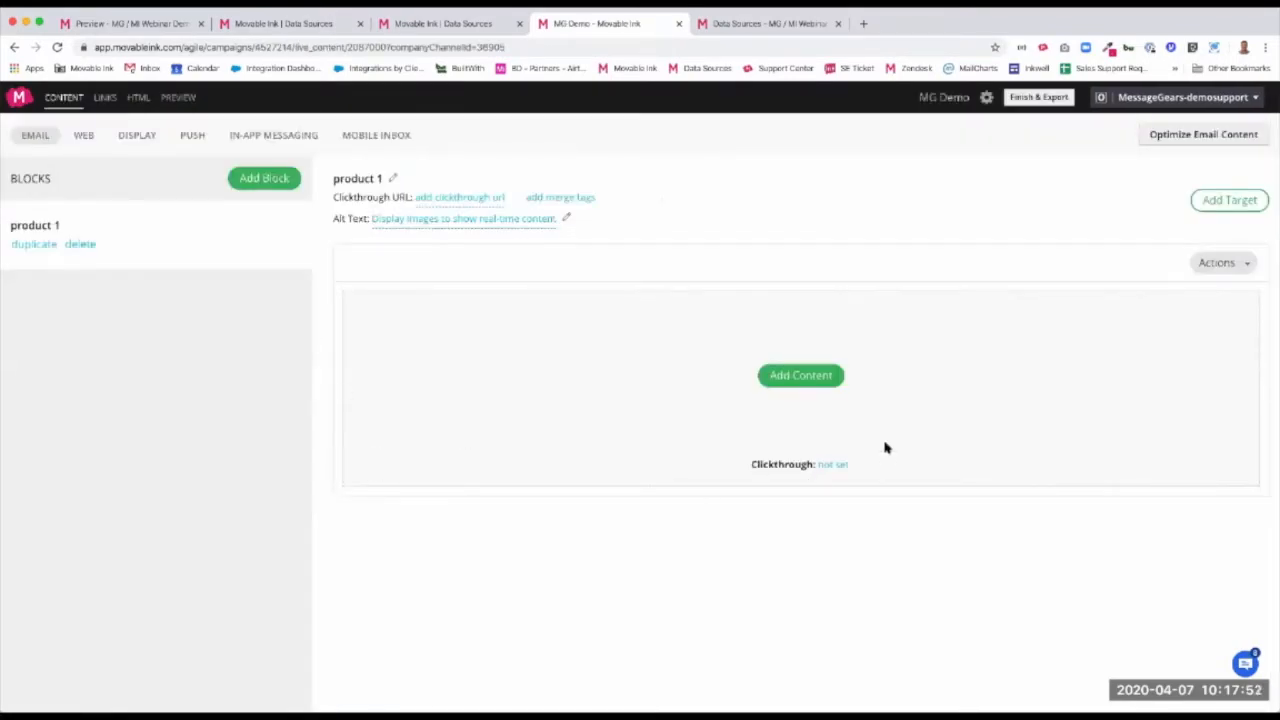
Add the Data Sources app to the product 1 block and select Webinar Demo data as its data source
left_click(810, 378)
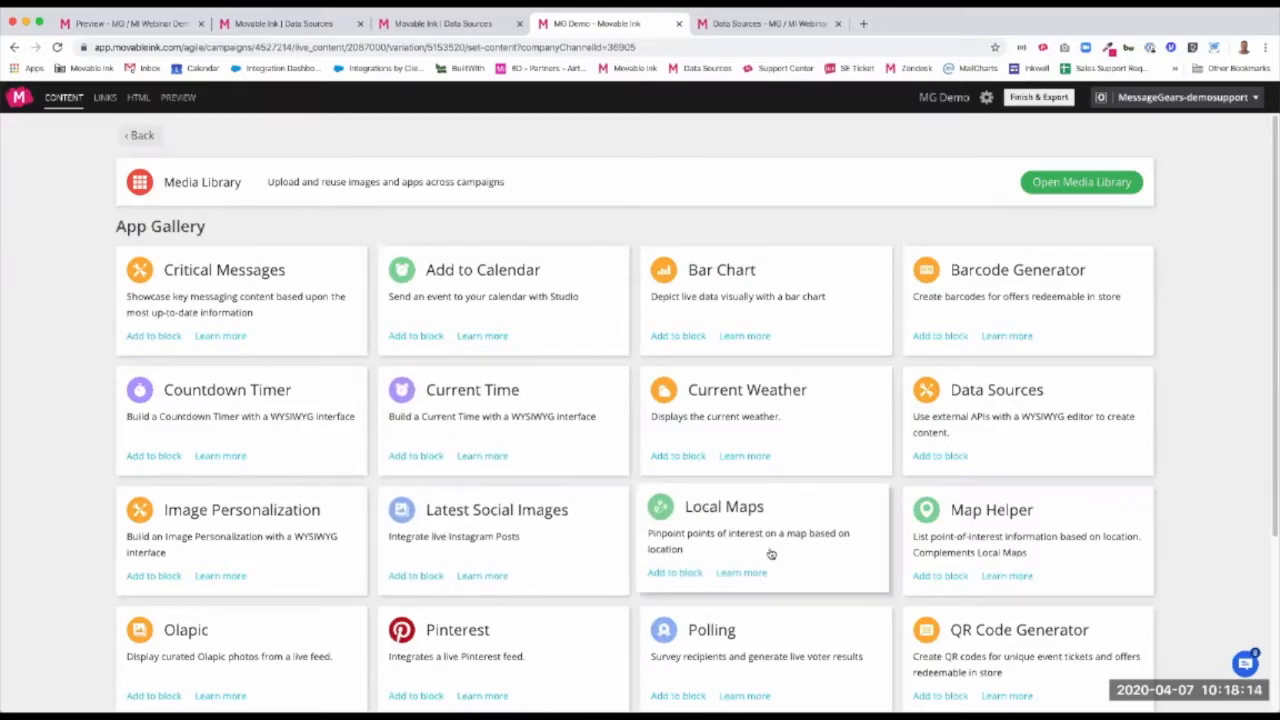
scroll(790, 552, "down", 1)
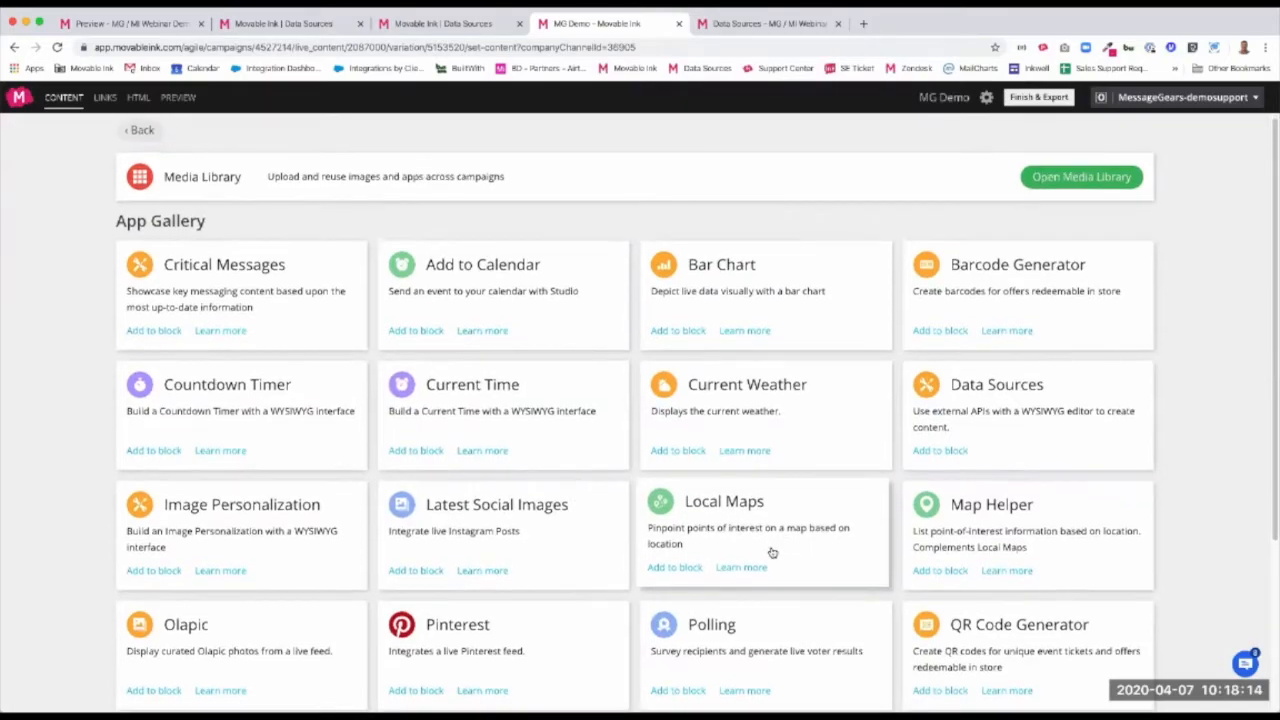
left_click(1028, 398)
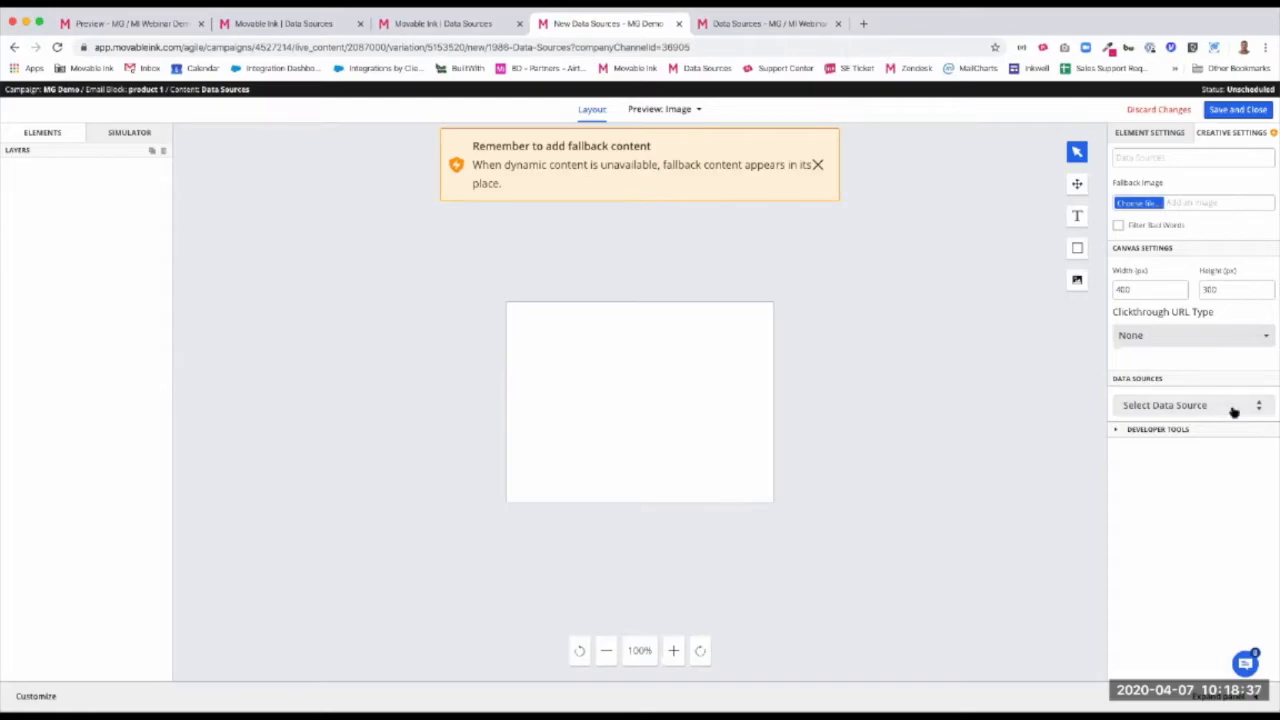
left_click(1168, 408)
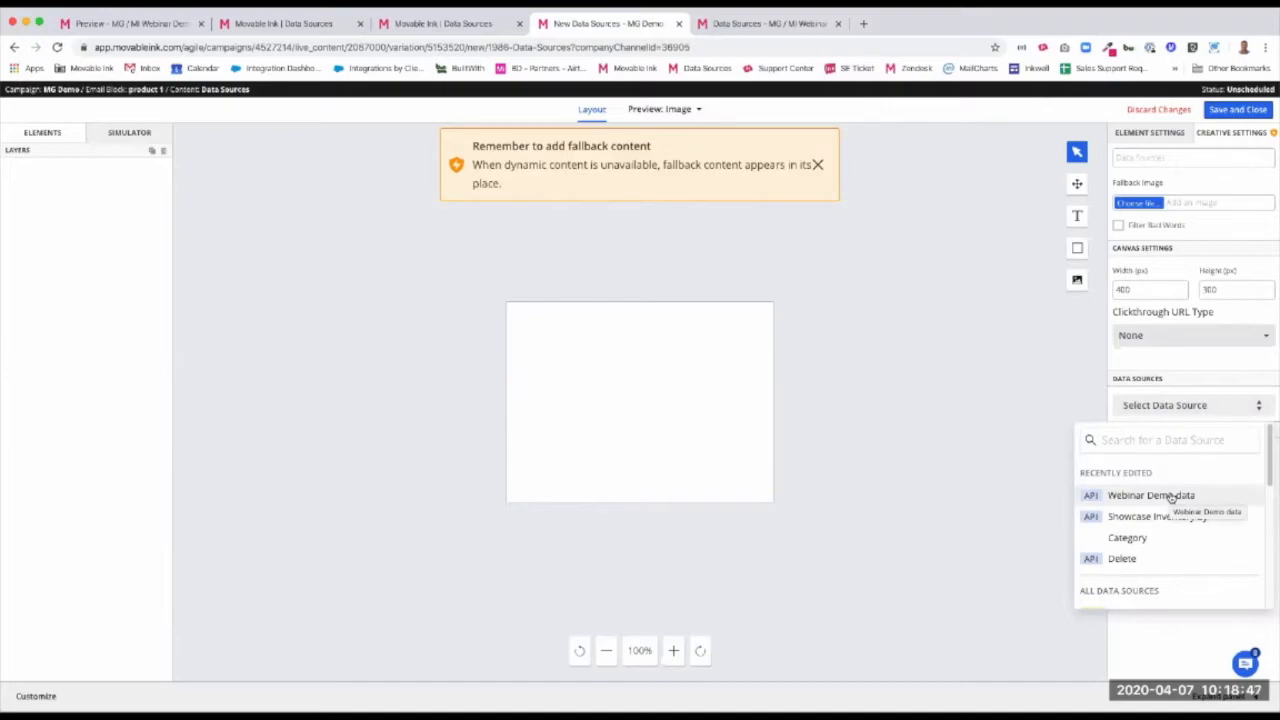
left_click(1222, 497)
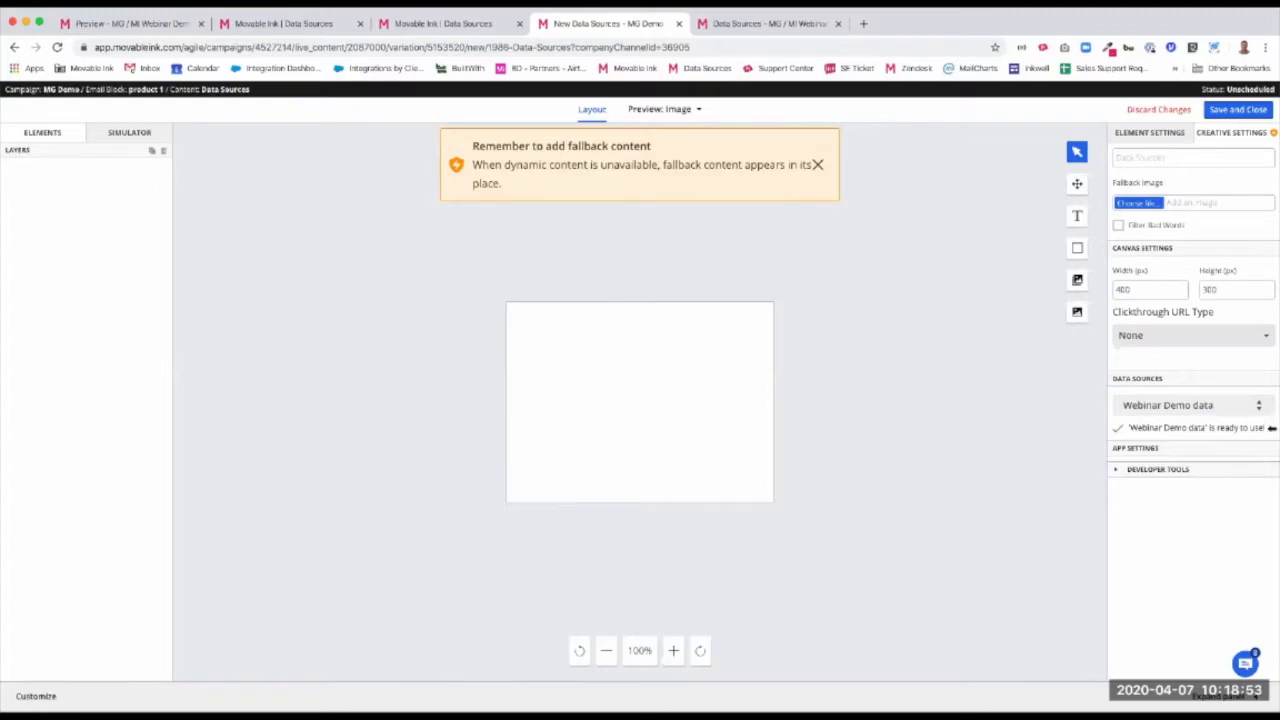
Draw a dynamic image of about 189 by 154 px in the canvas's upper-left area, sourced from the image1 property of Webinar Demo data
left_click(1077, 280)
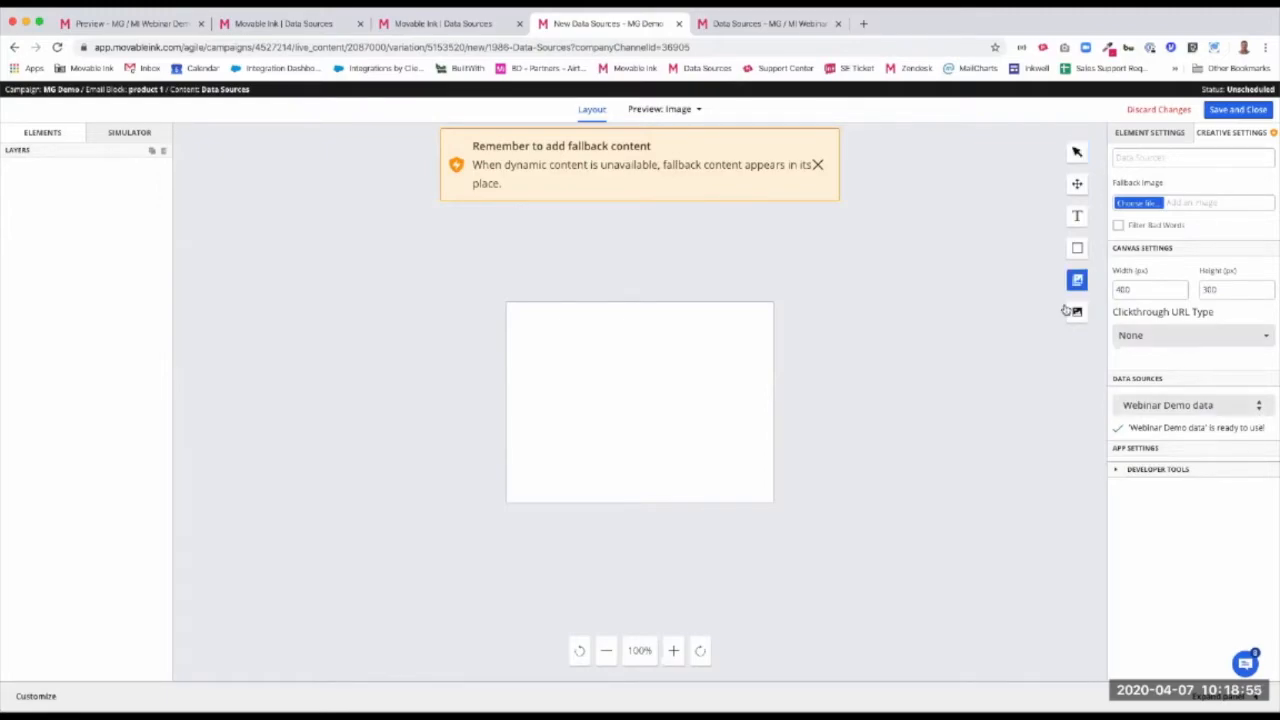
left_click_drag(520, 316, 646, 416)
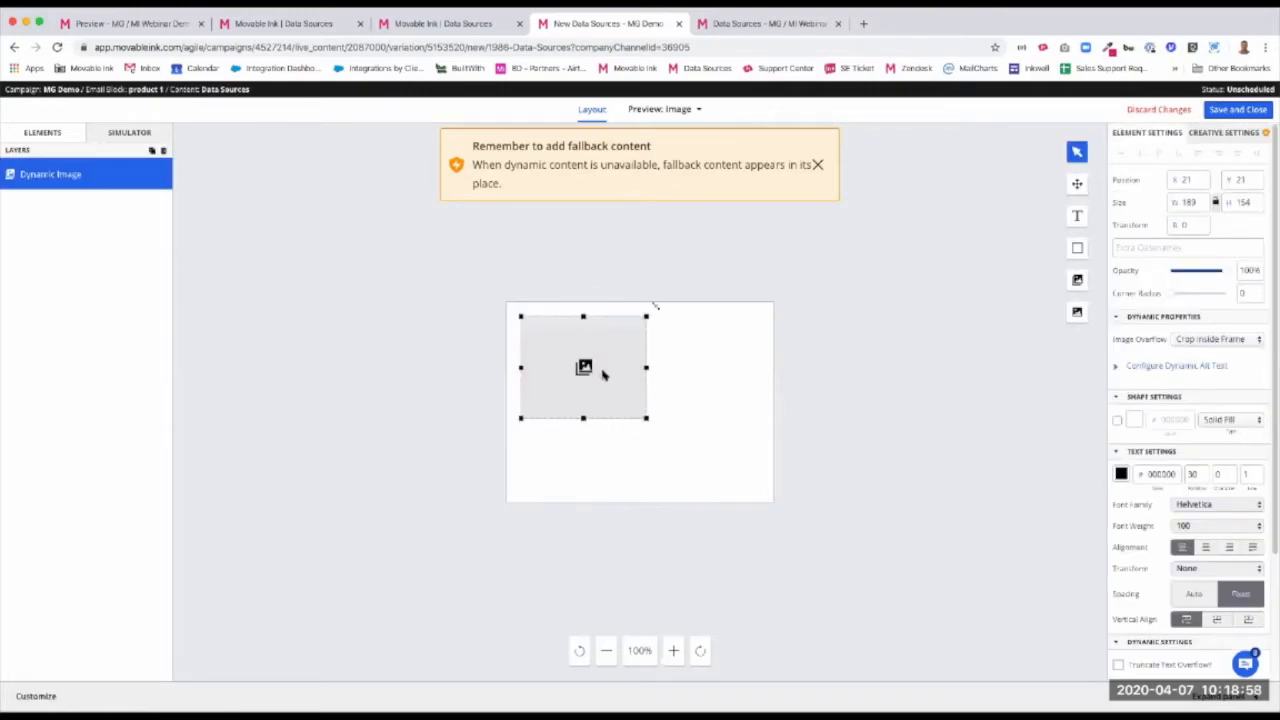
left_click(738, 286)
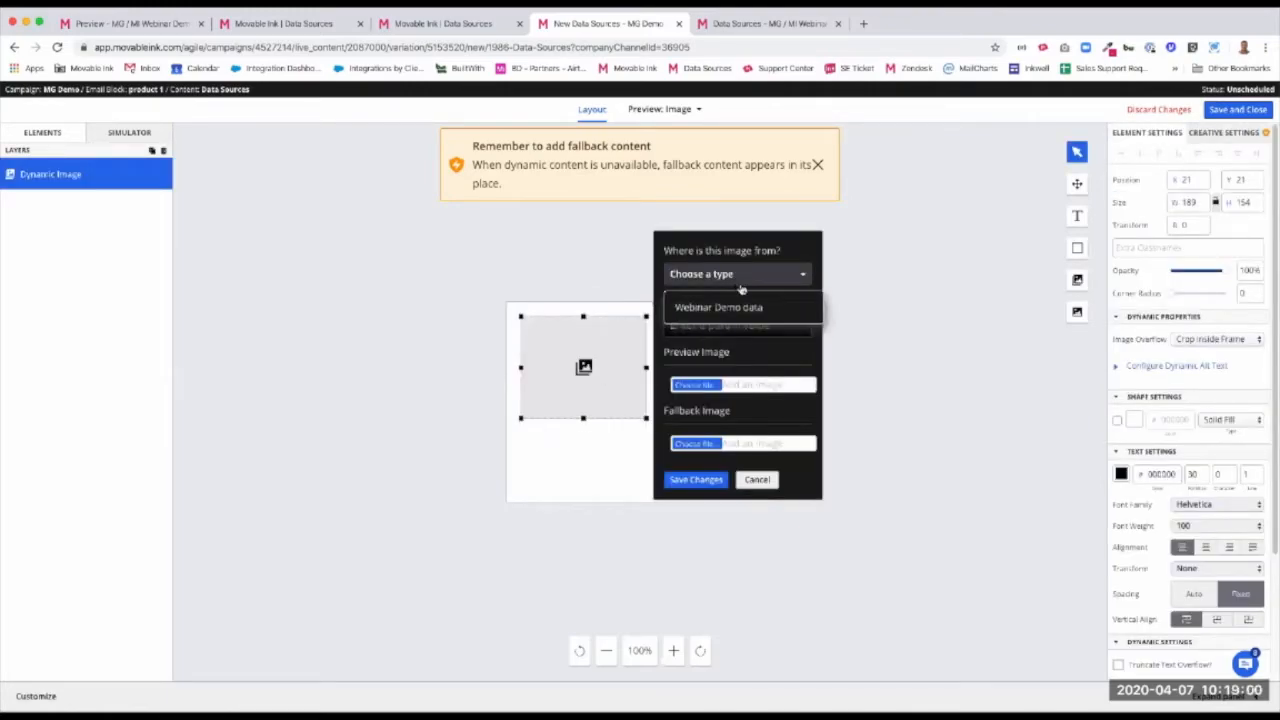
left_click(735, 310)
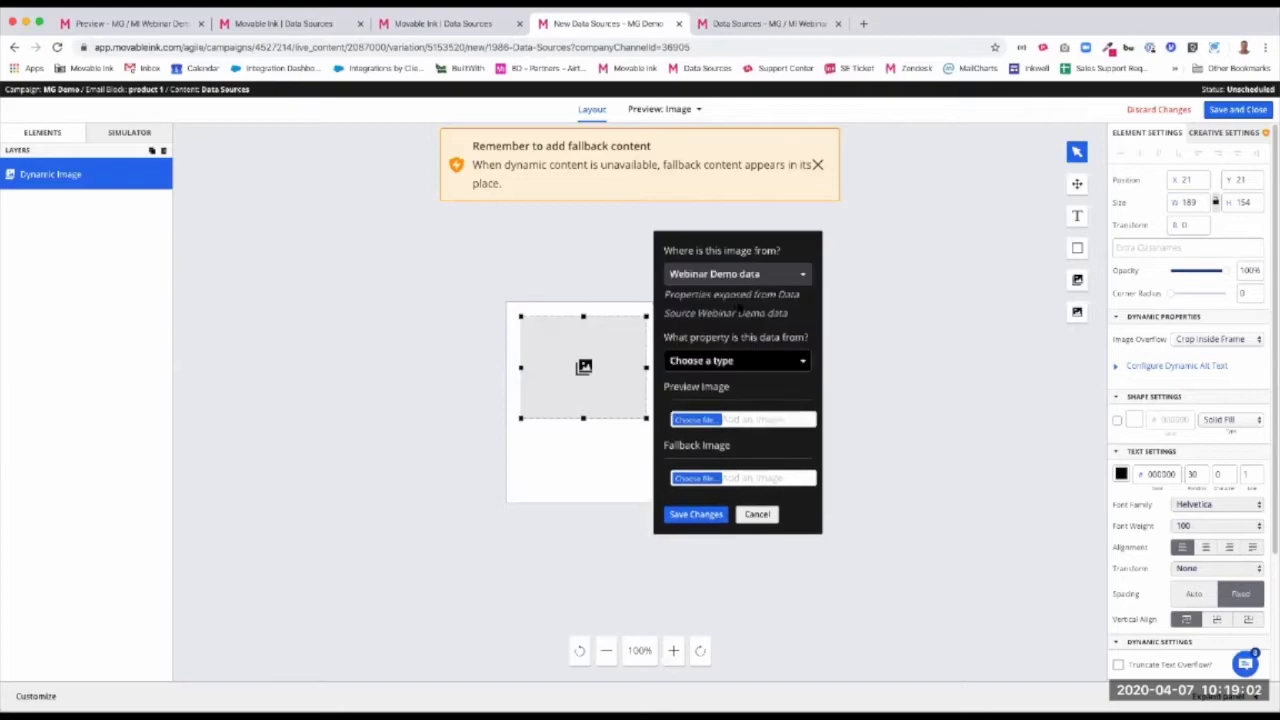
left_click(738, 362)
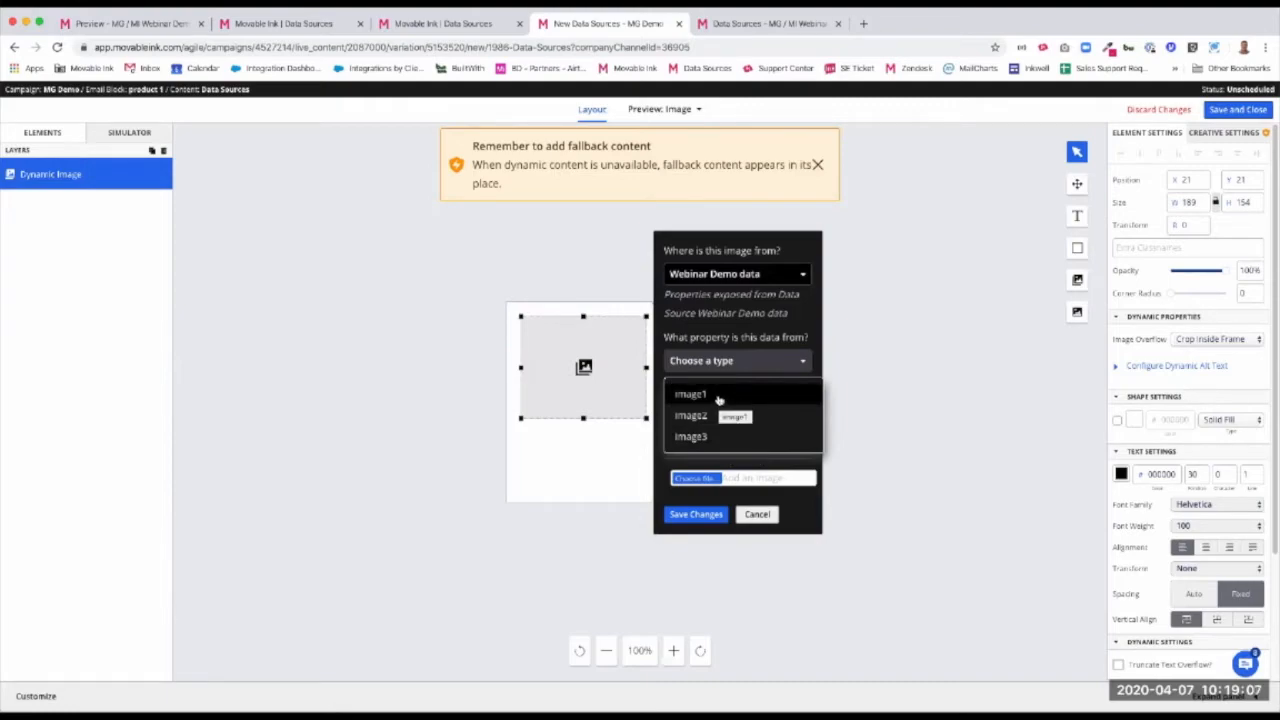
left_click(718, 396)
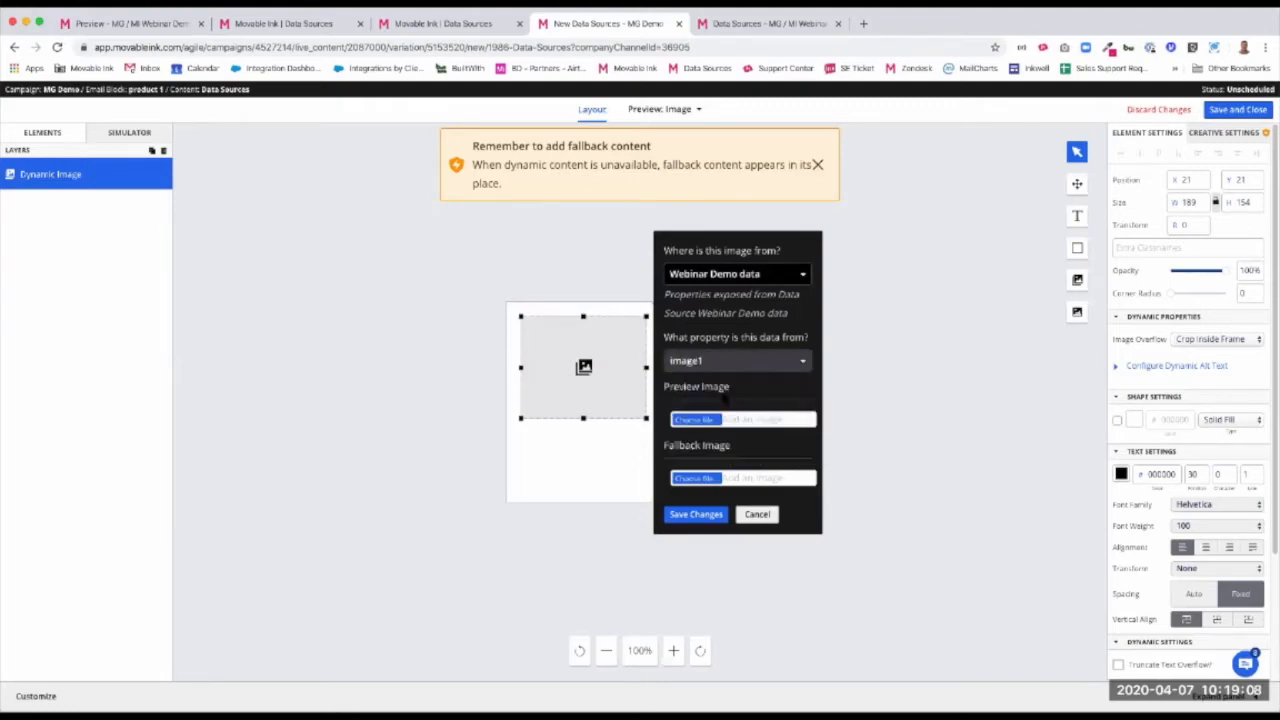
left_click(712, 516)
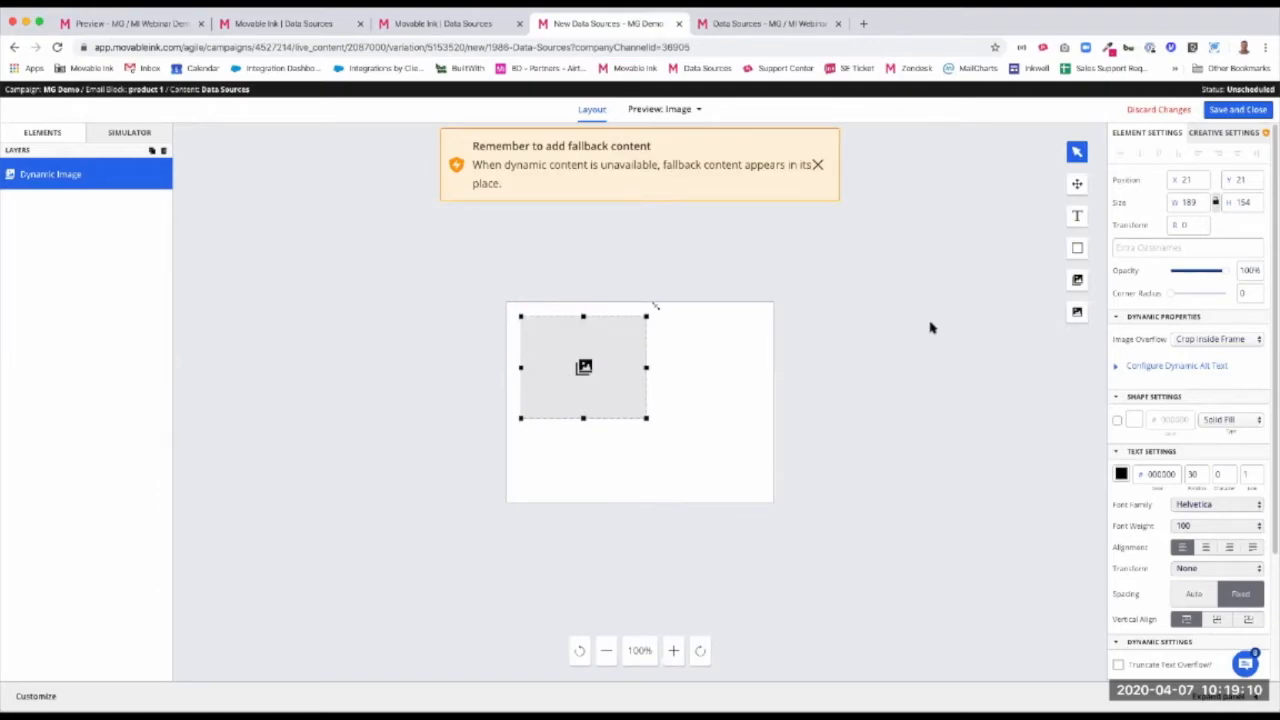
Add a text box of about 167 by 164 px beside the image and convert its copy to the fname property of Webinar Demo data
left_click(1077, 217)
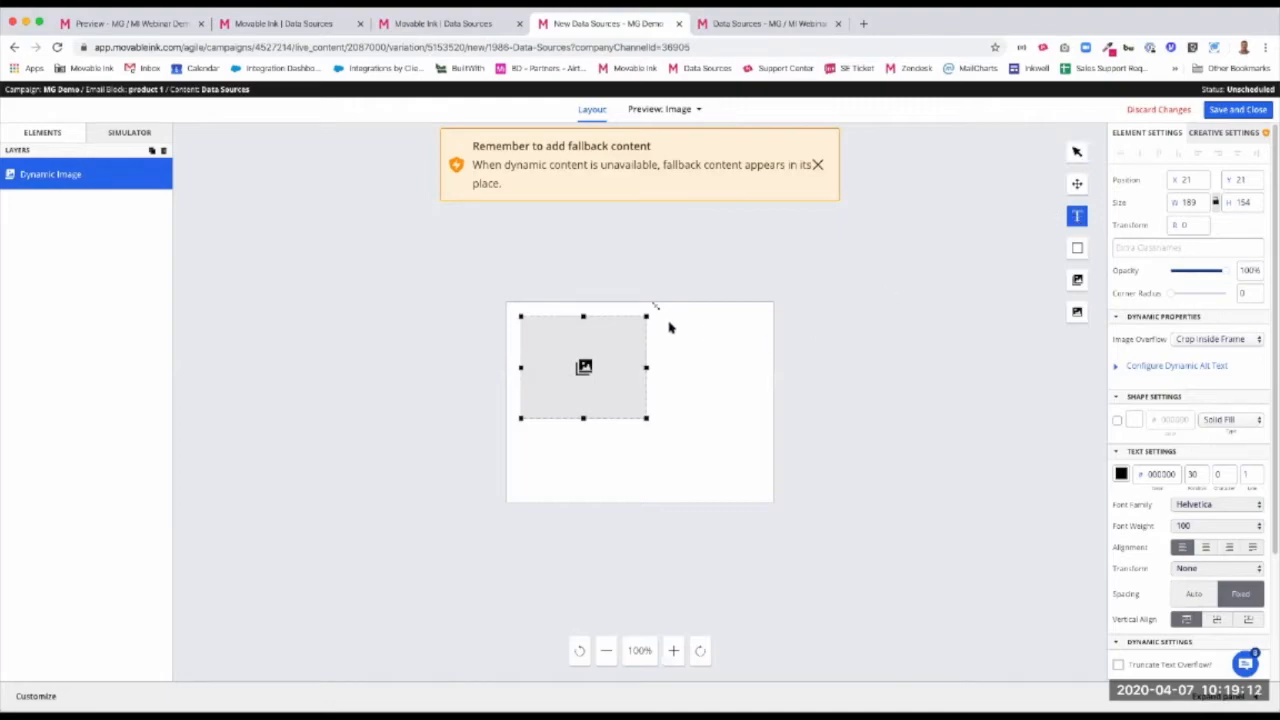
left_click_drag(655, 318, 763, 427)
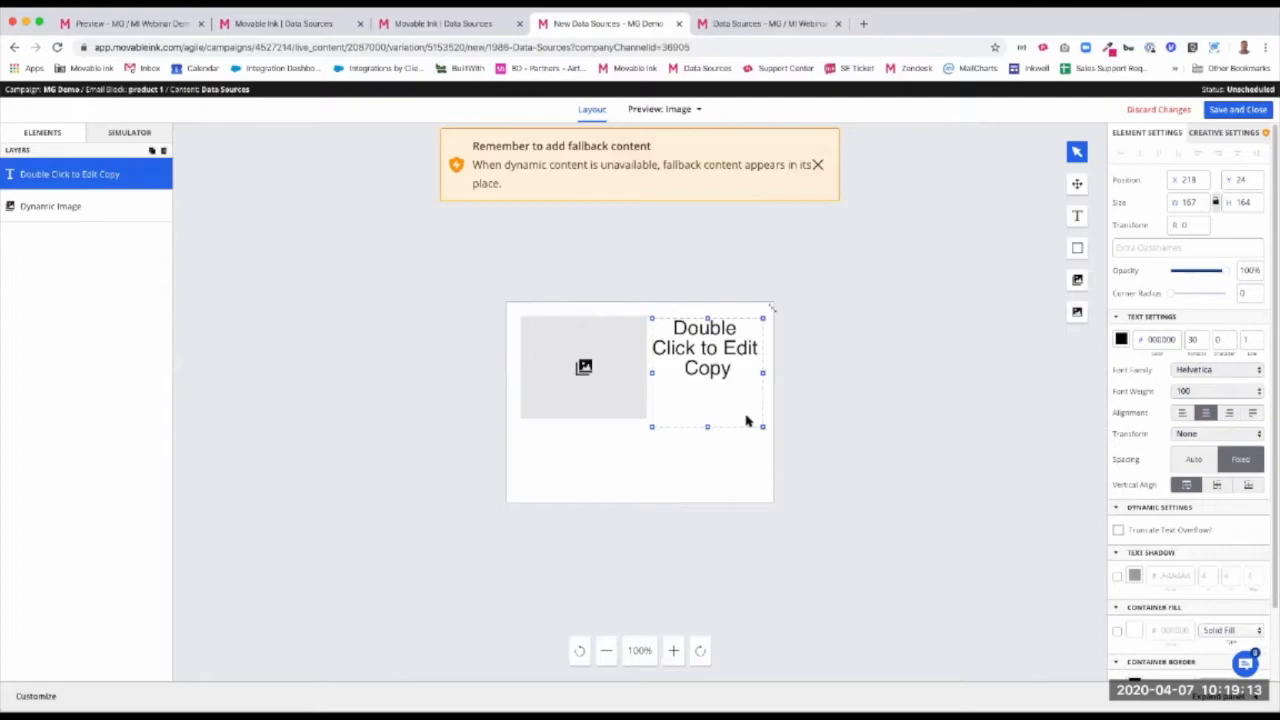
double_click(726, 368)
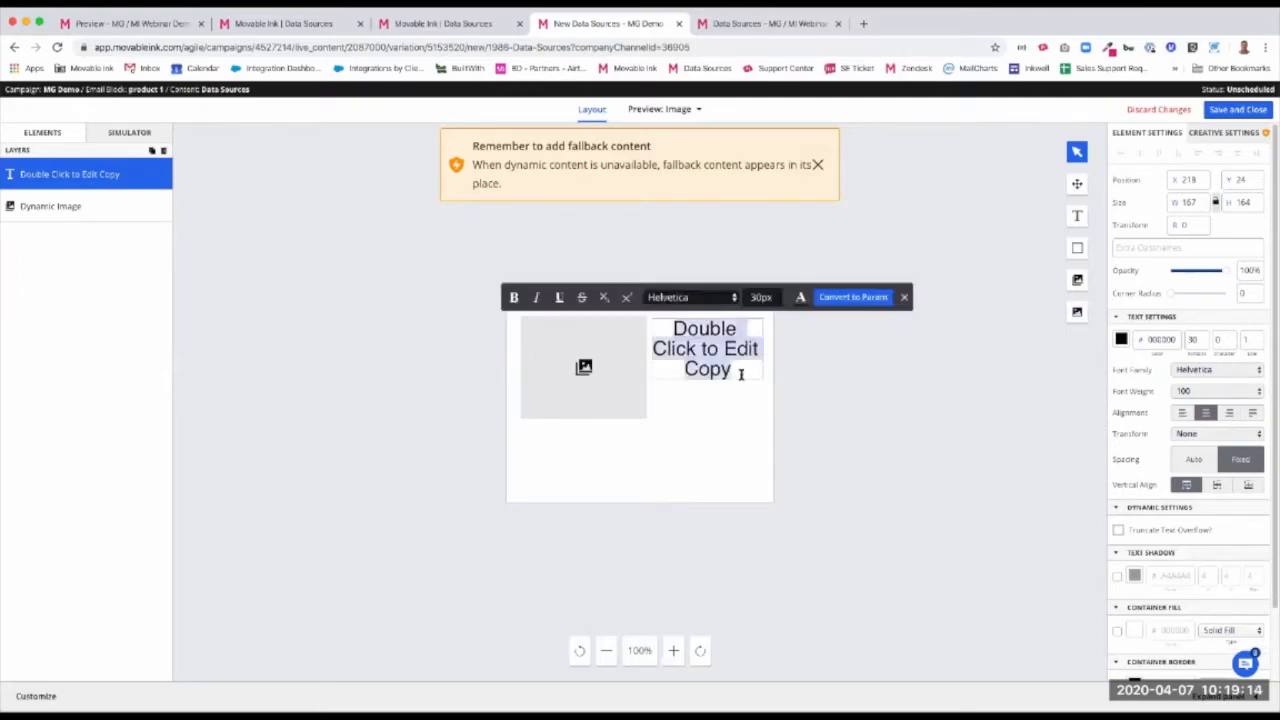
left_click(853, 298)
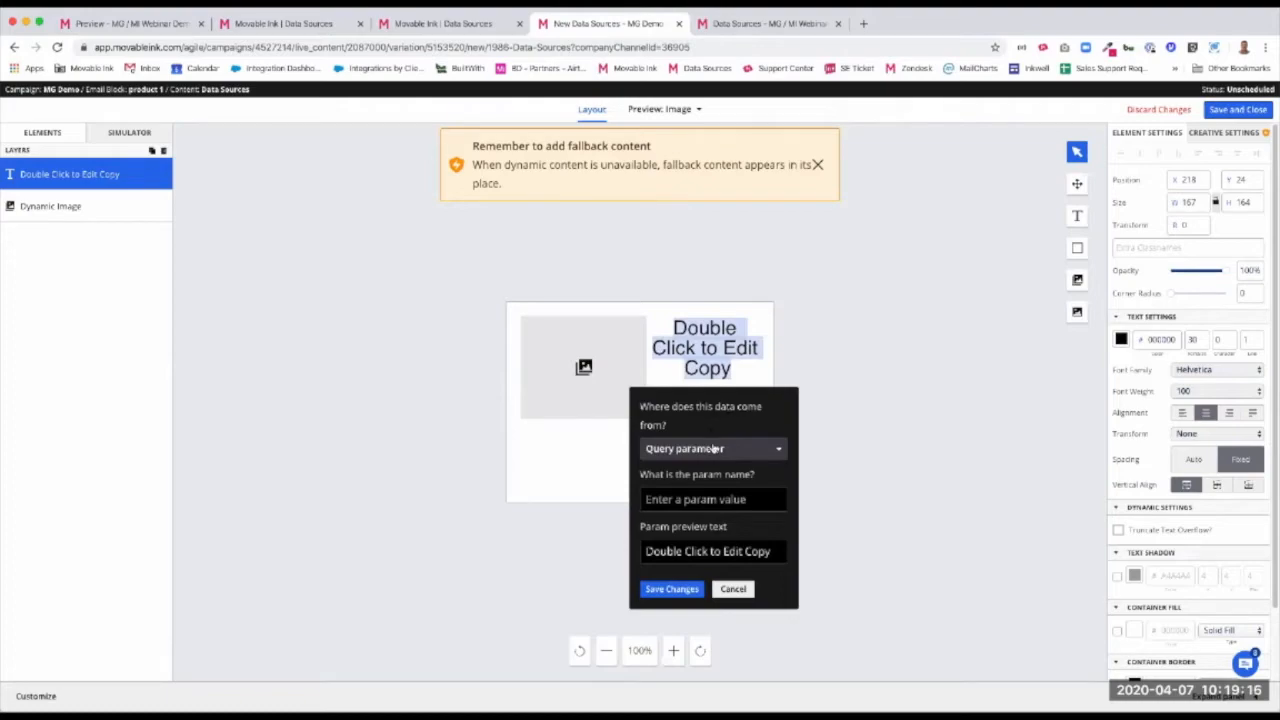
left_click(713, 449)
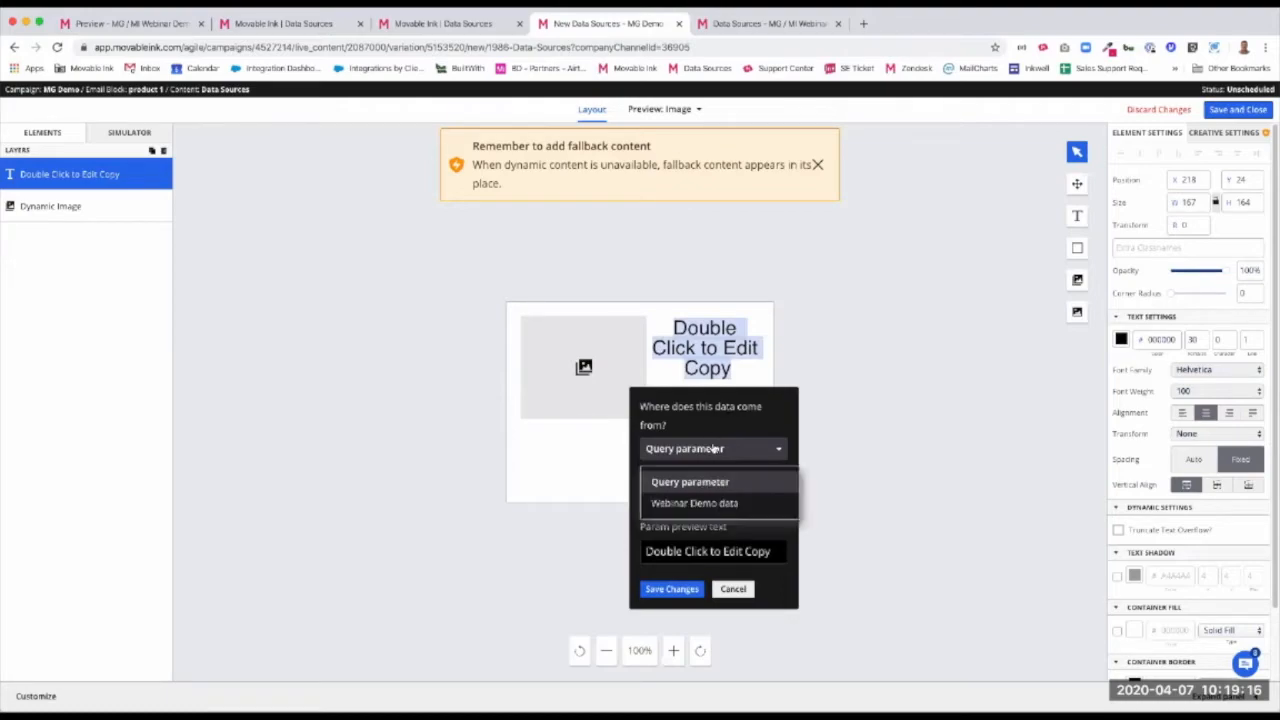
left_click(707, 504)
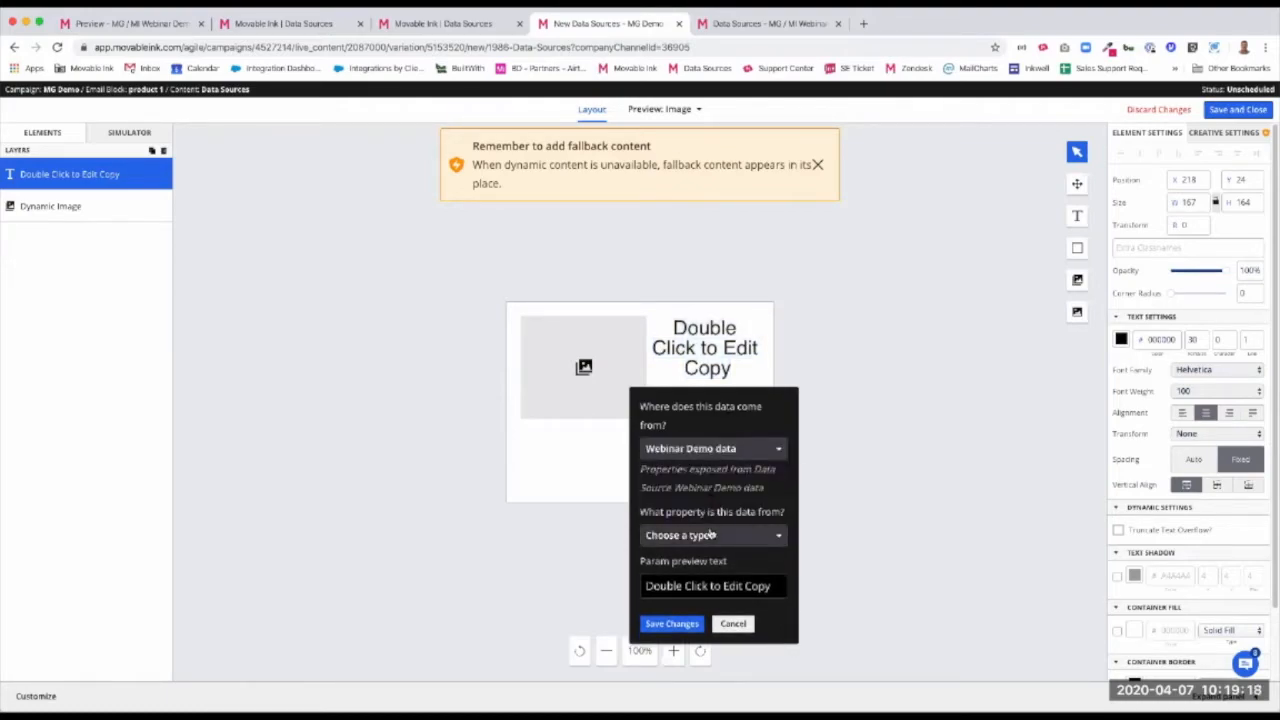
left_click(714, 535)
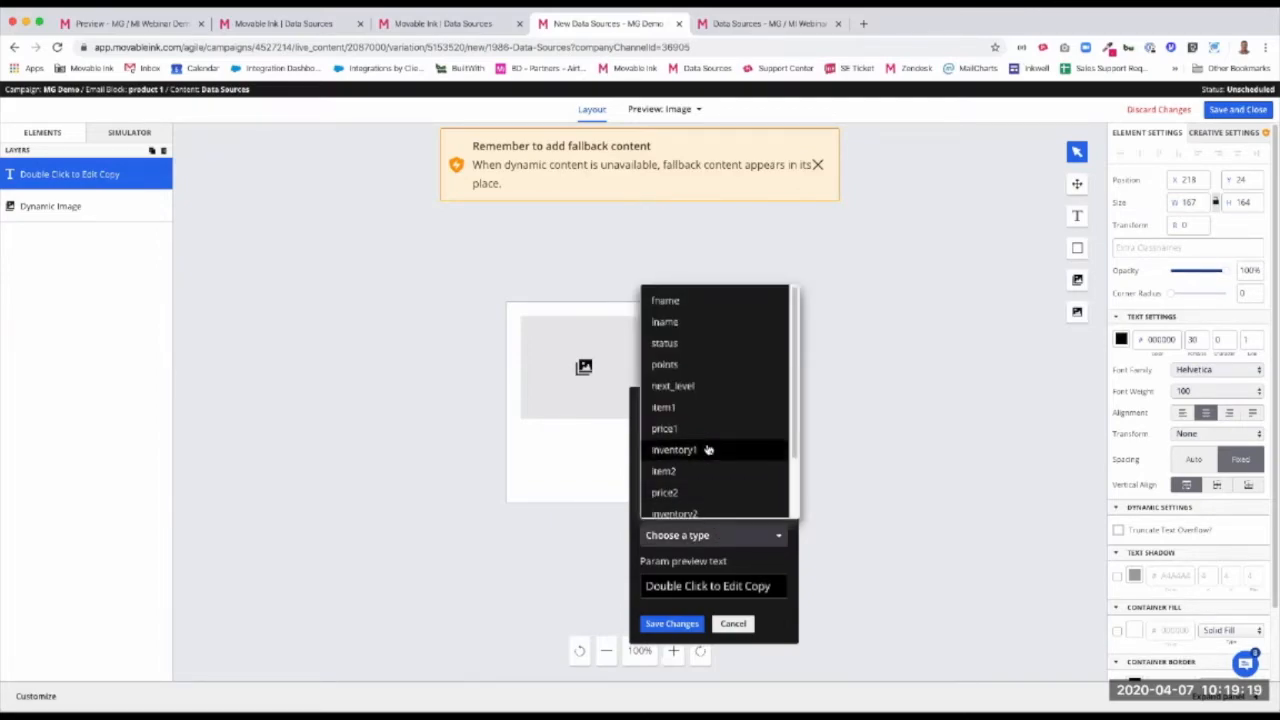
scroll(712, 299, "down", 1)
left_click(712, 298)
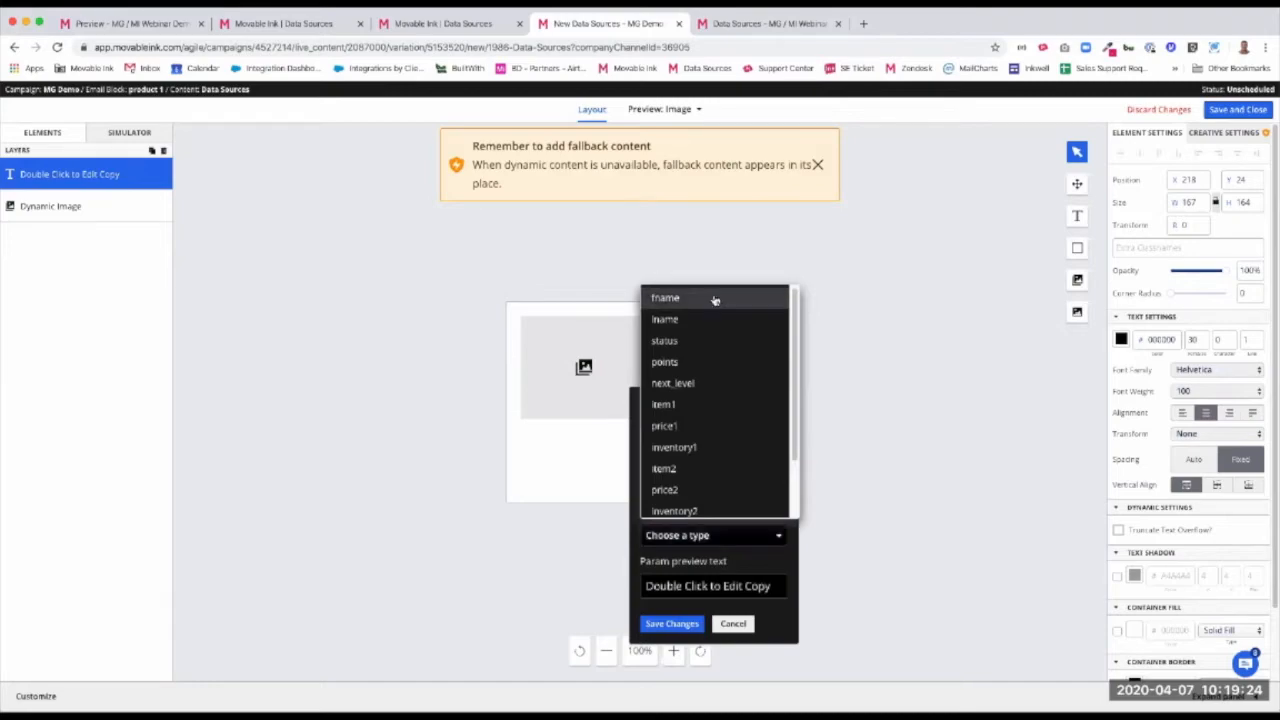
left_click(668, 625)
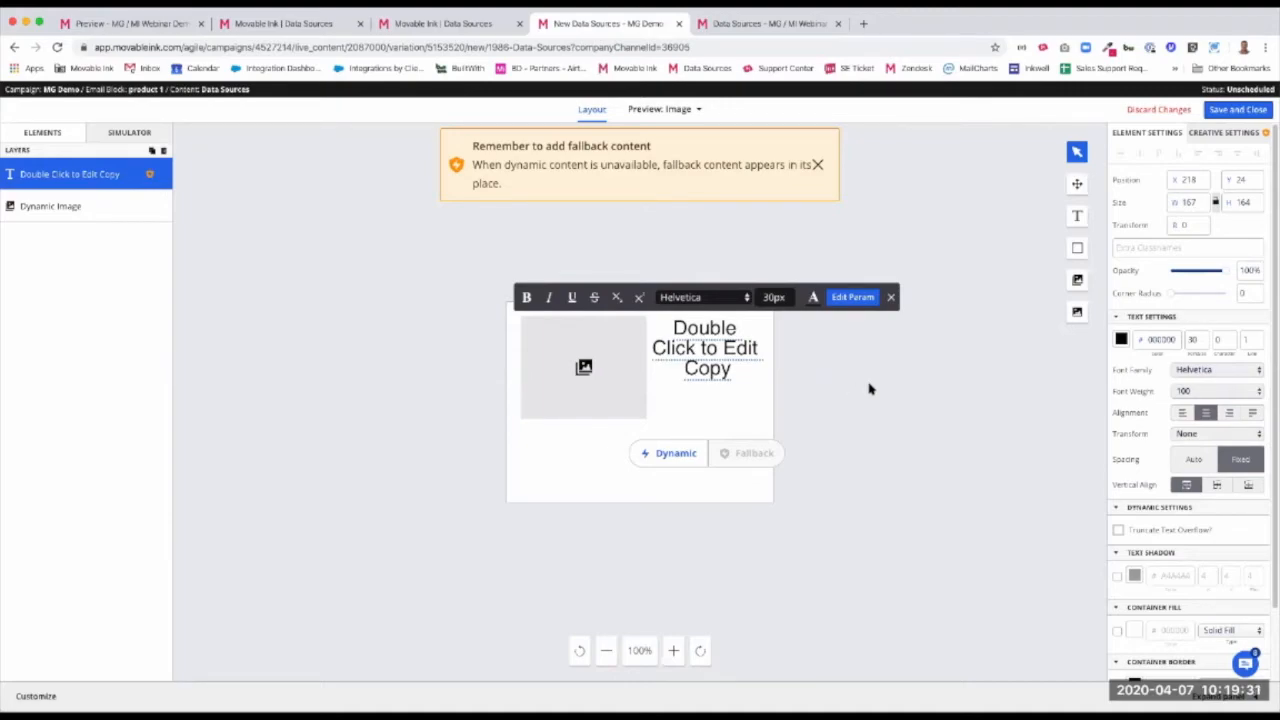
Switch to the prepared Product Tile 1 layout, set the title text's font family to AxeHandel, and save and close the layout
left_click(757, 25)
left_click(600, 336)
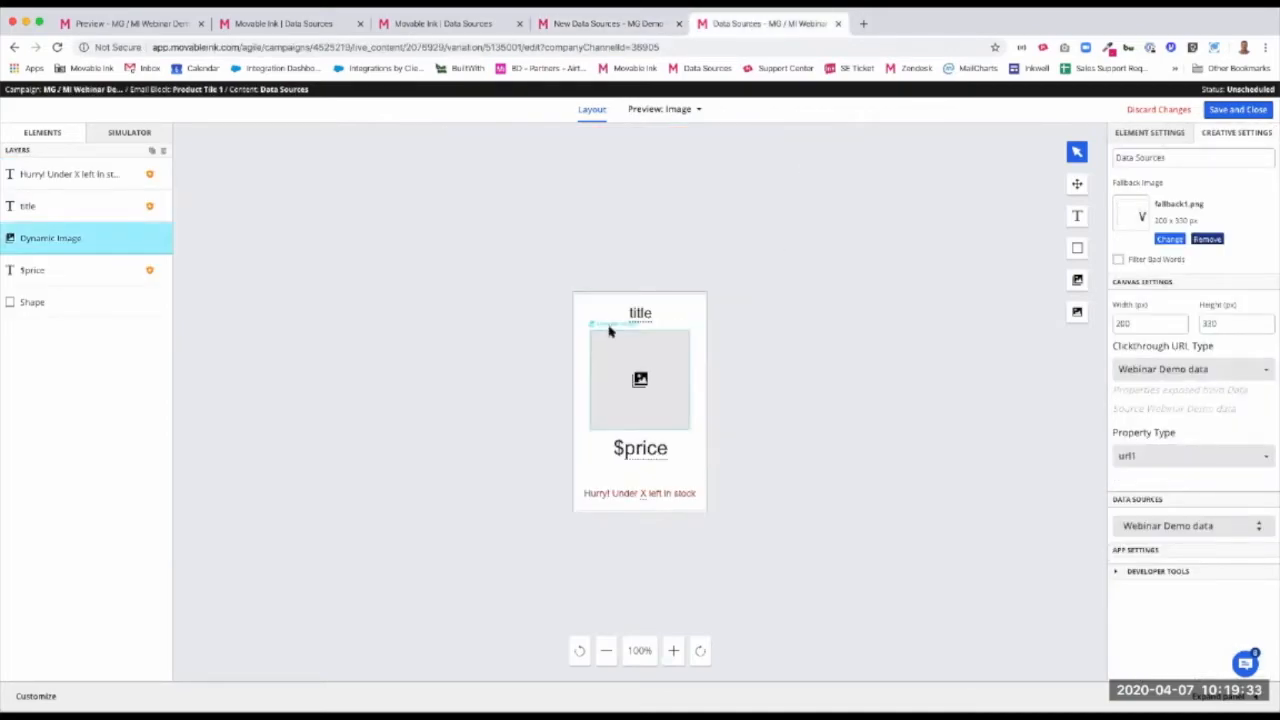
left_click(630, 318)
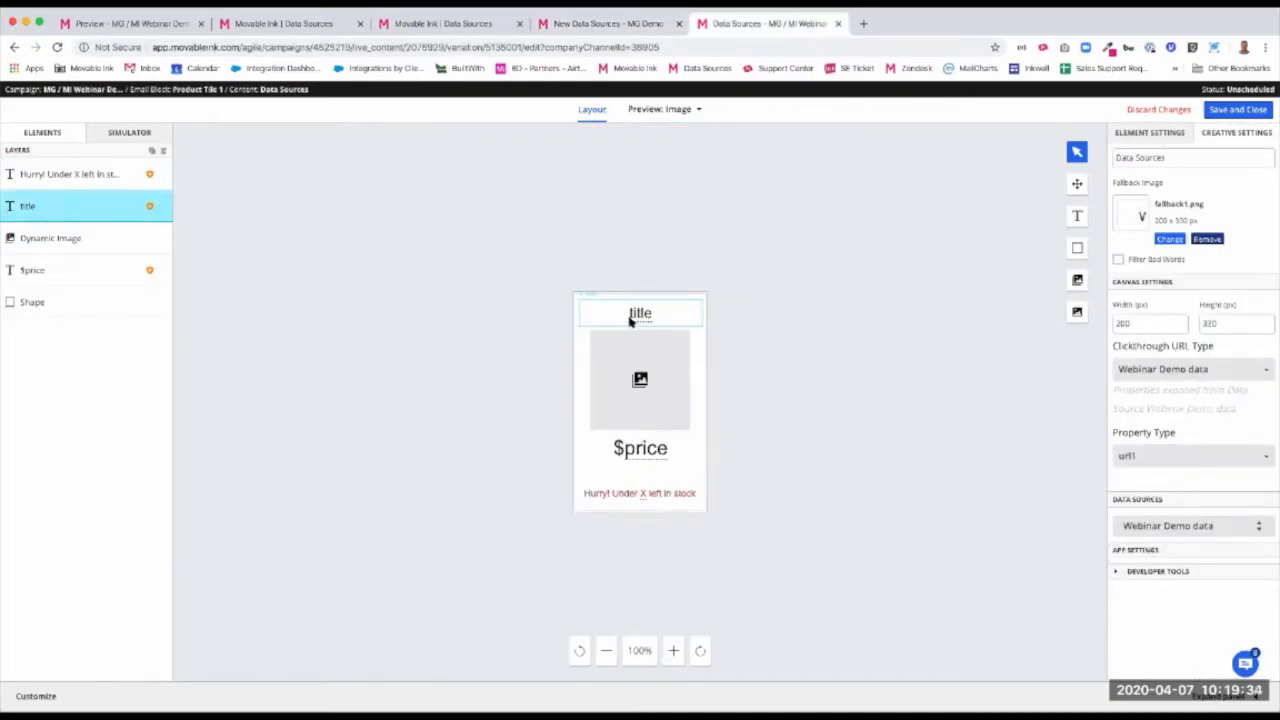
left_click(740, 390)
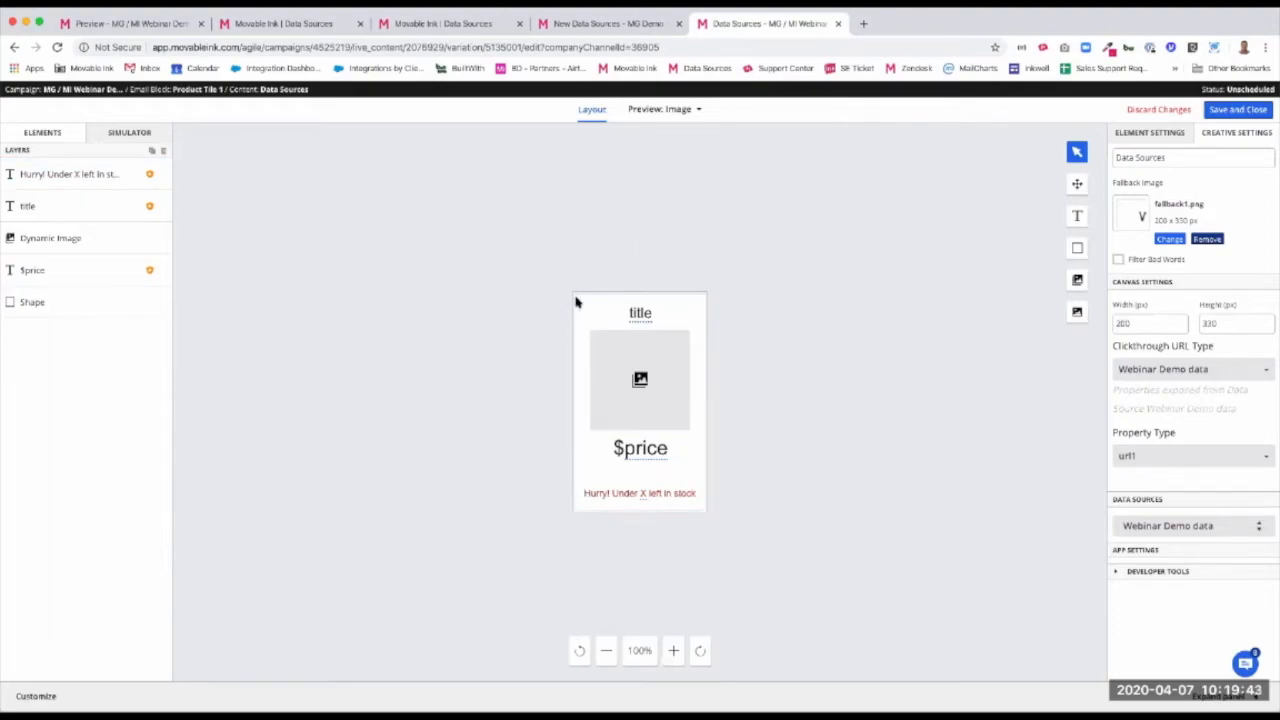
left_click(659, 315)
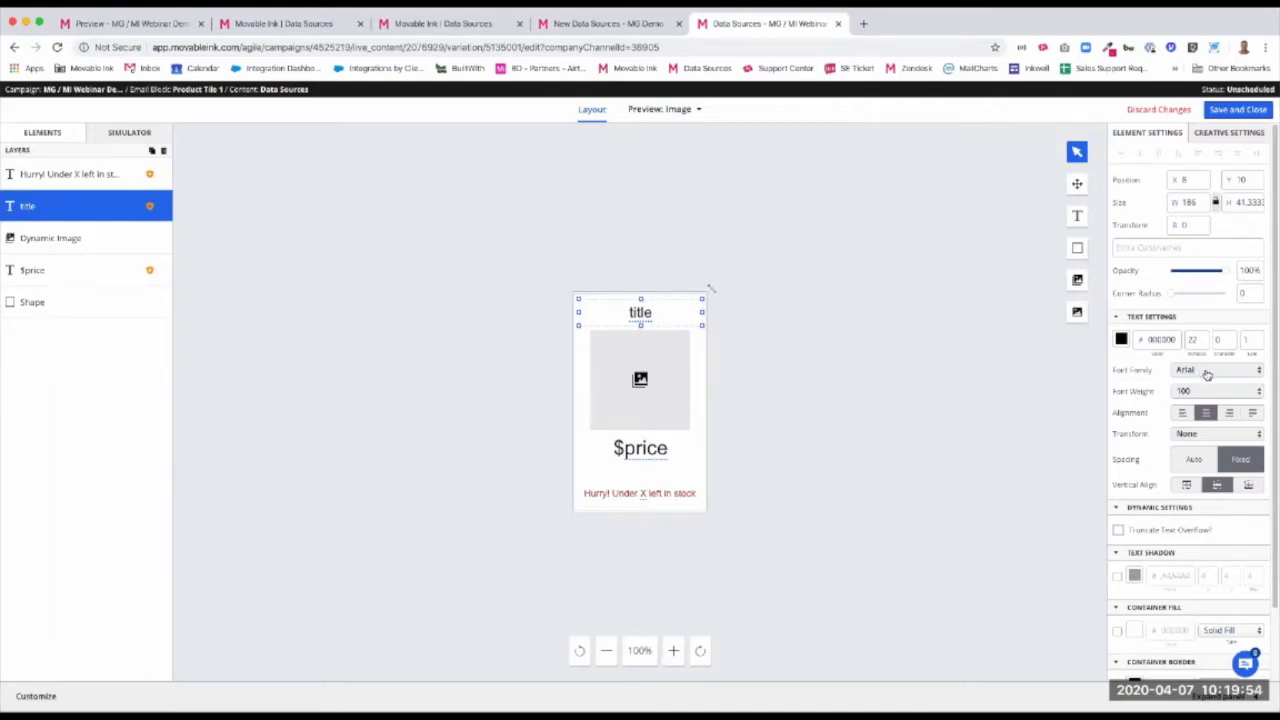
left_click(1202, 372)
left_click(1210, 392)
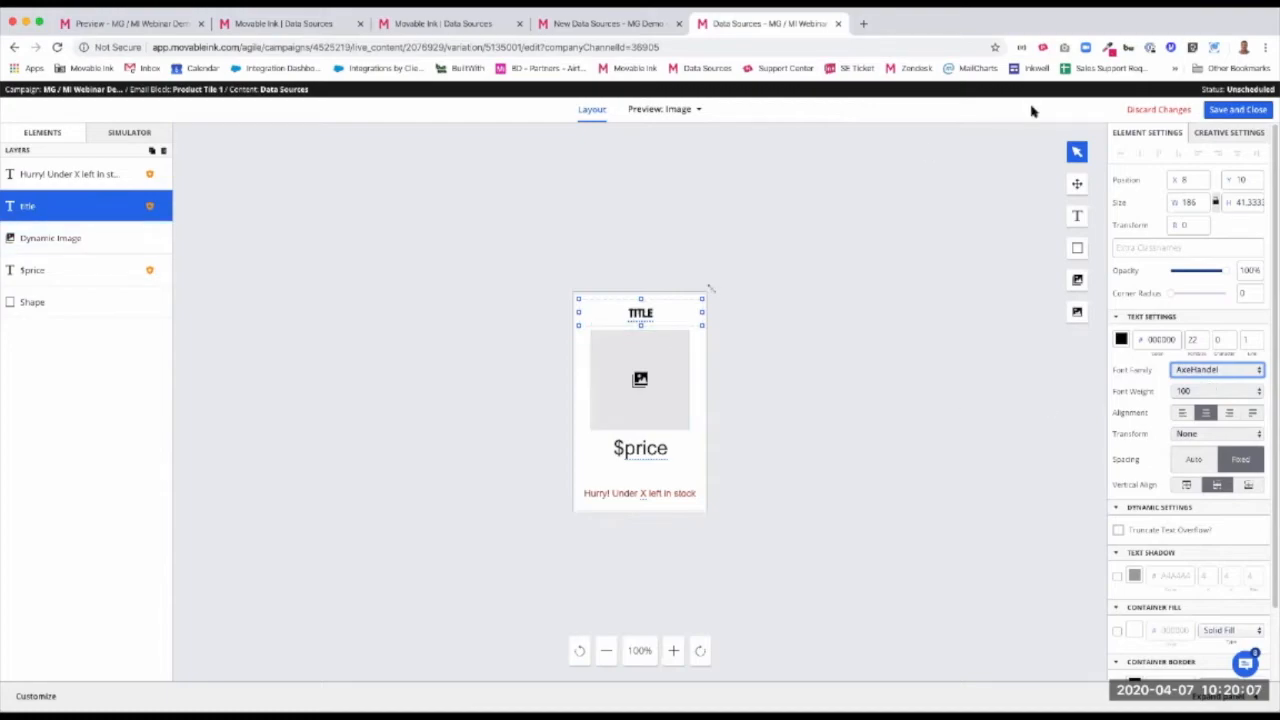
left_click(1249, 113)
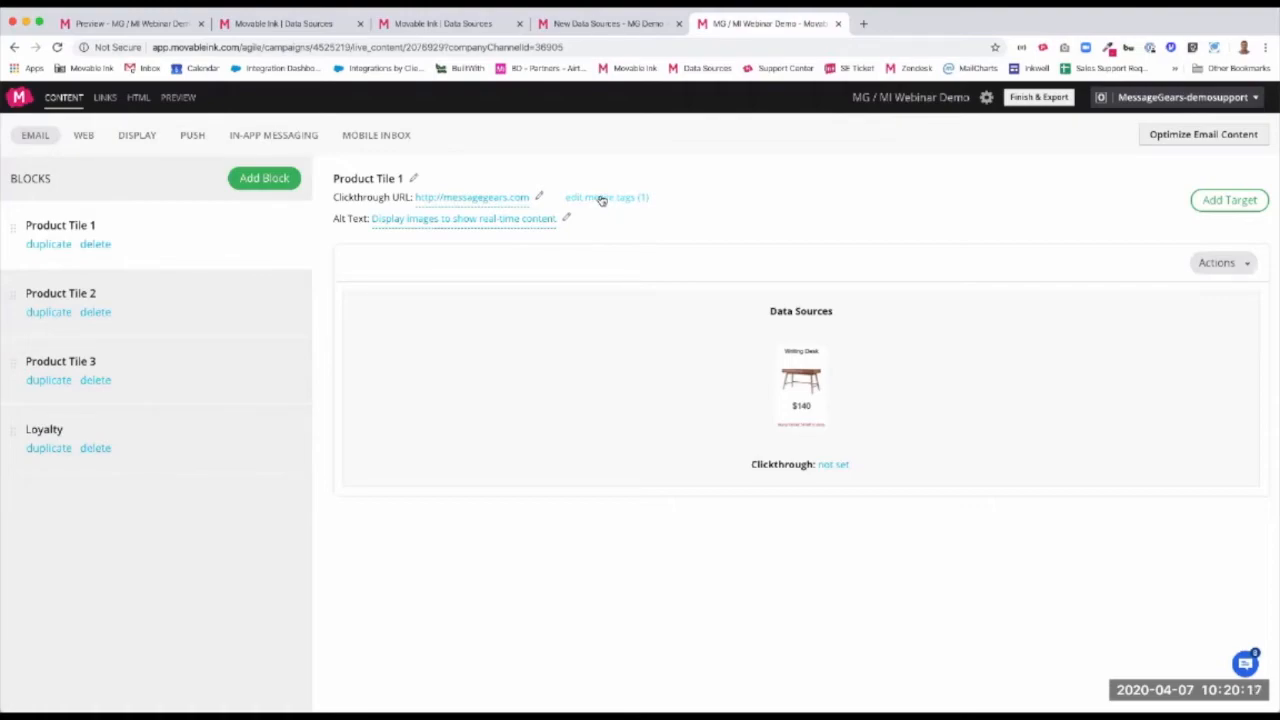
Review the query parameter and merge tag pairing of the Product Tile 1 block, leaving it unchanged
left_click(608, 198)
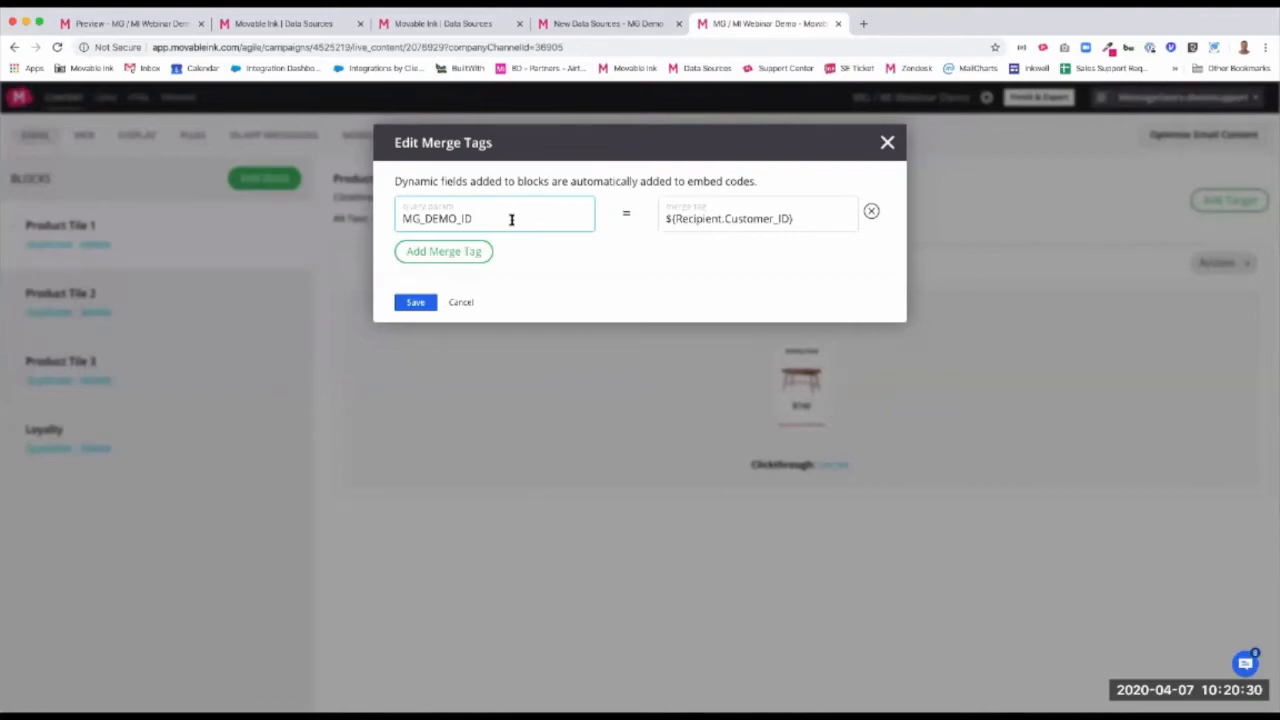
left_click_drag(496, 219, 456, 218)
left_click(517, 221)
left_click_drag(662, 221, 798, 221)
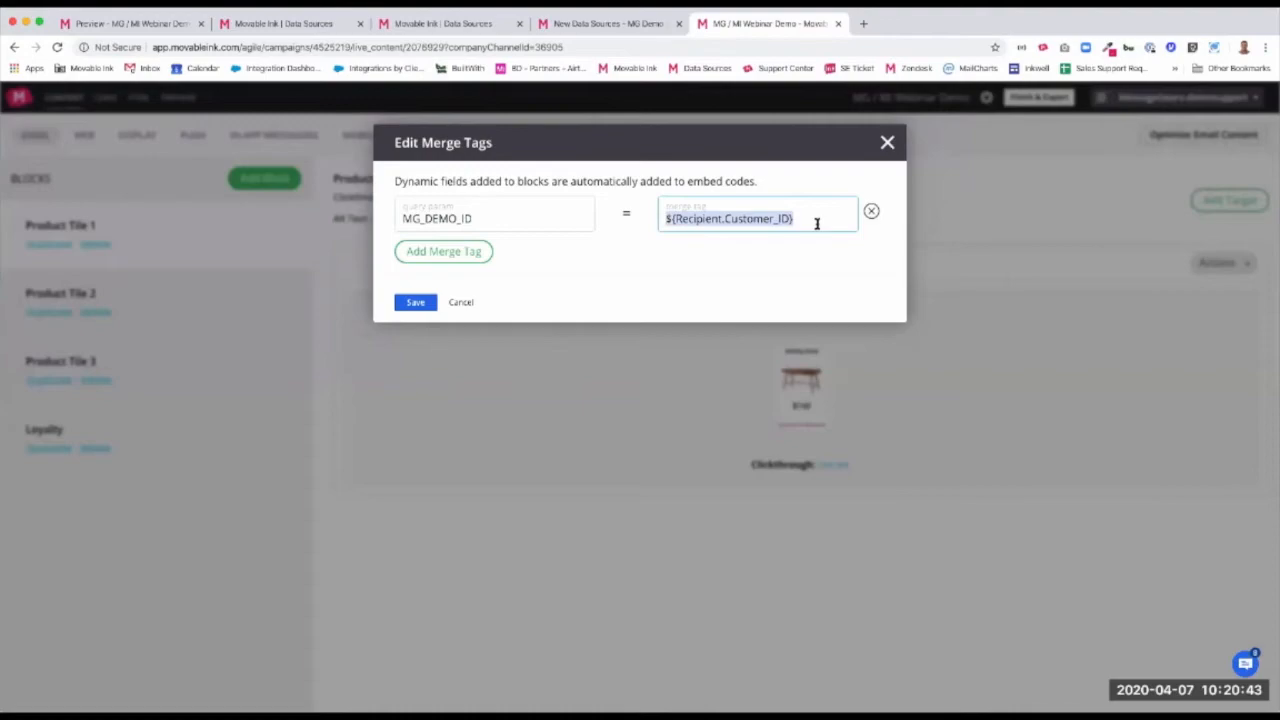
left_click(729, 216)
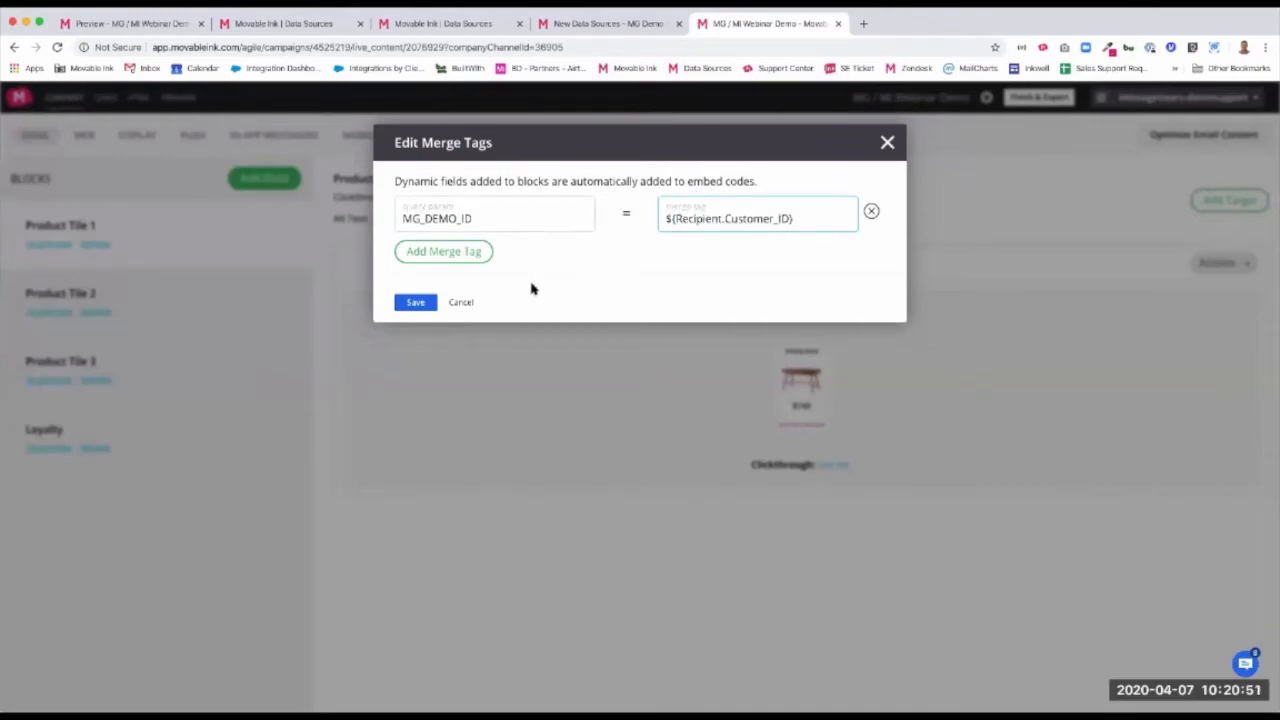
left_click(467, 303)
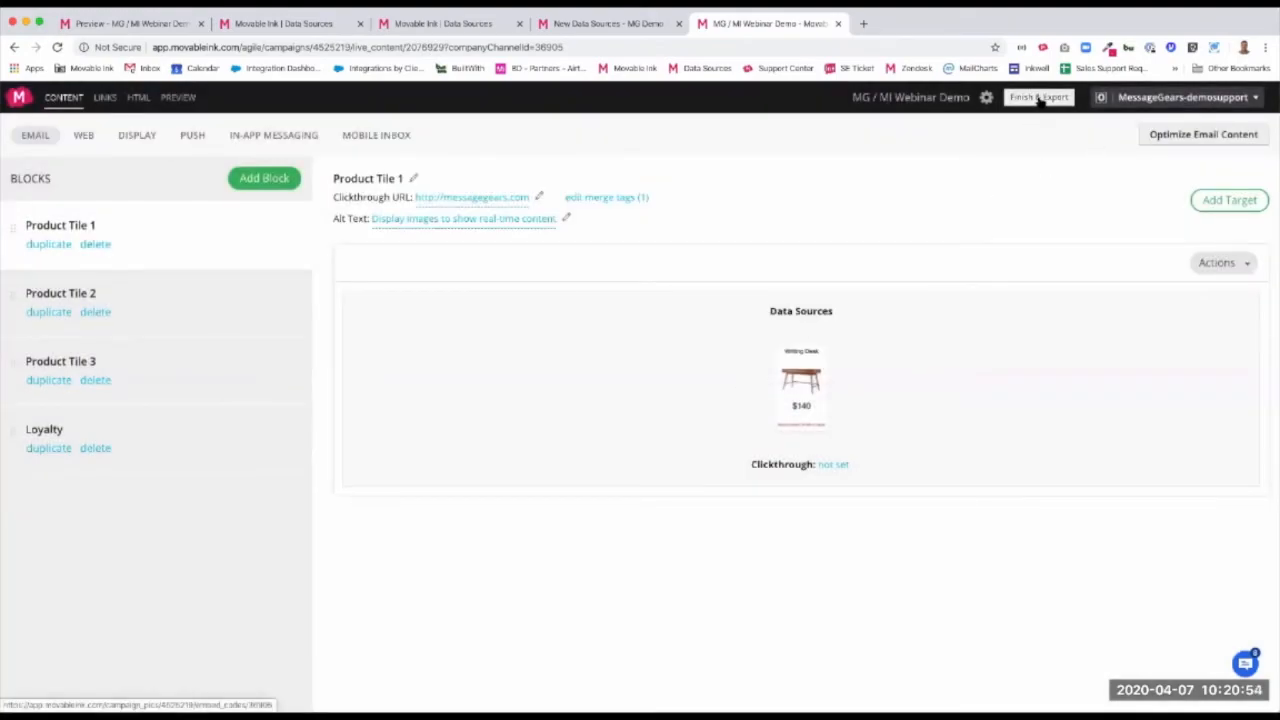
Finish and export the MG / MI Webinar Demo campaign and go to Product Tile 1's email creative tag code
left_click(1040, 98)
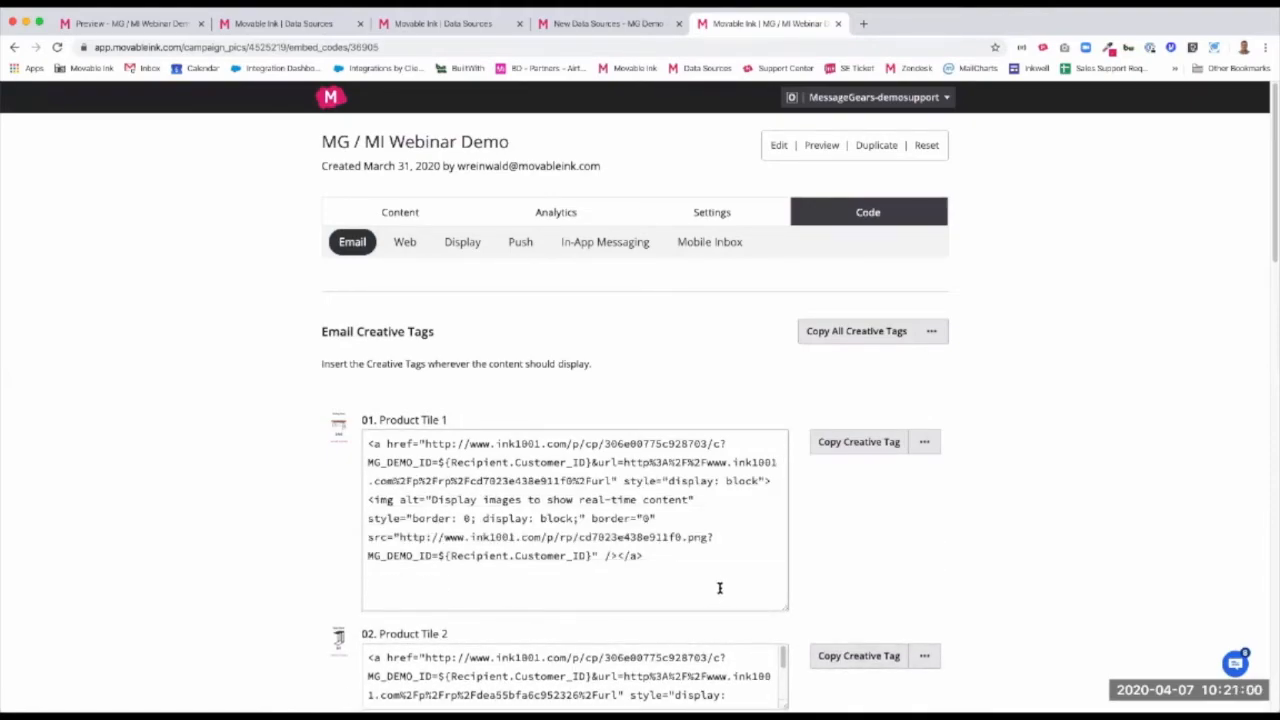
left_click(464, 494)
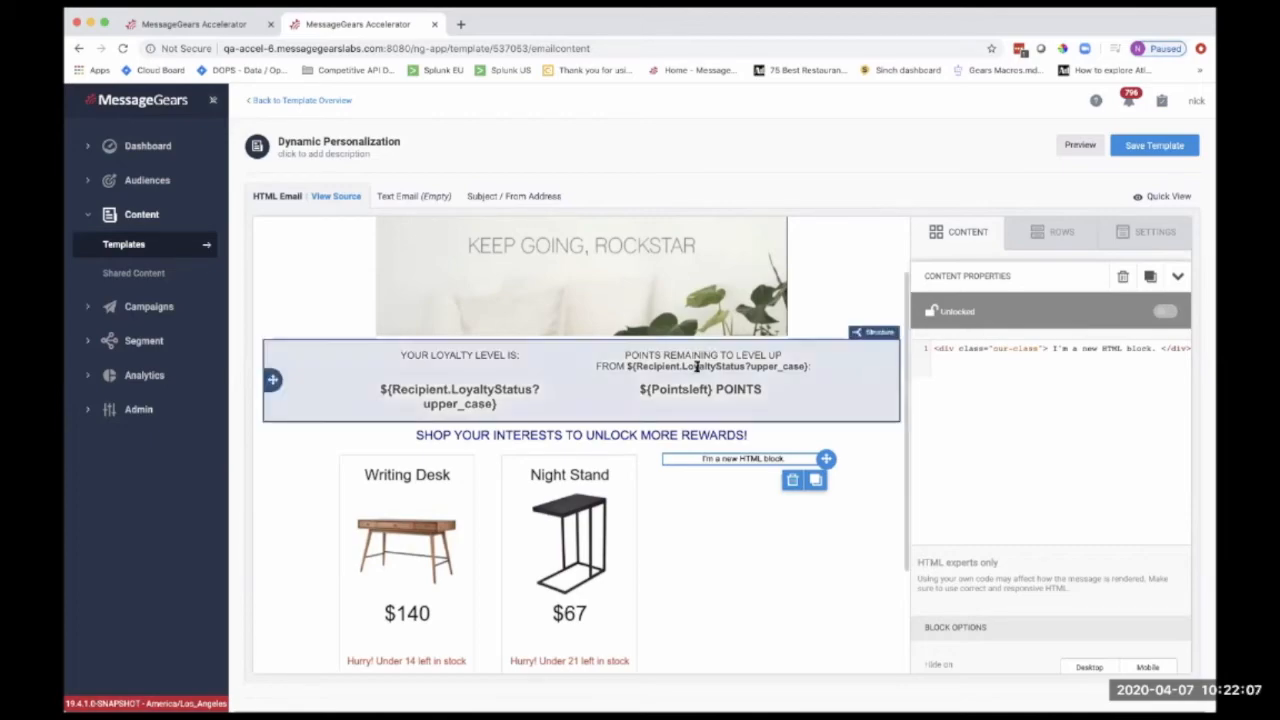
In MessageGears, replace the third product column's placeholder HTML with the copied creative tag and preview the Dynamic Personalization template, declining to discard changes
scroll(585, 430, "down", 1)
scroll(585, 430, "down", 2)
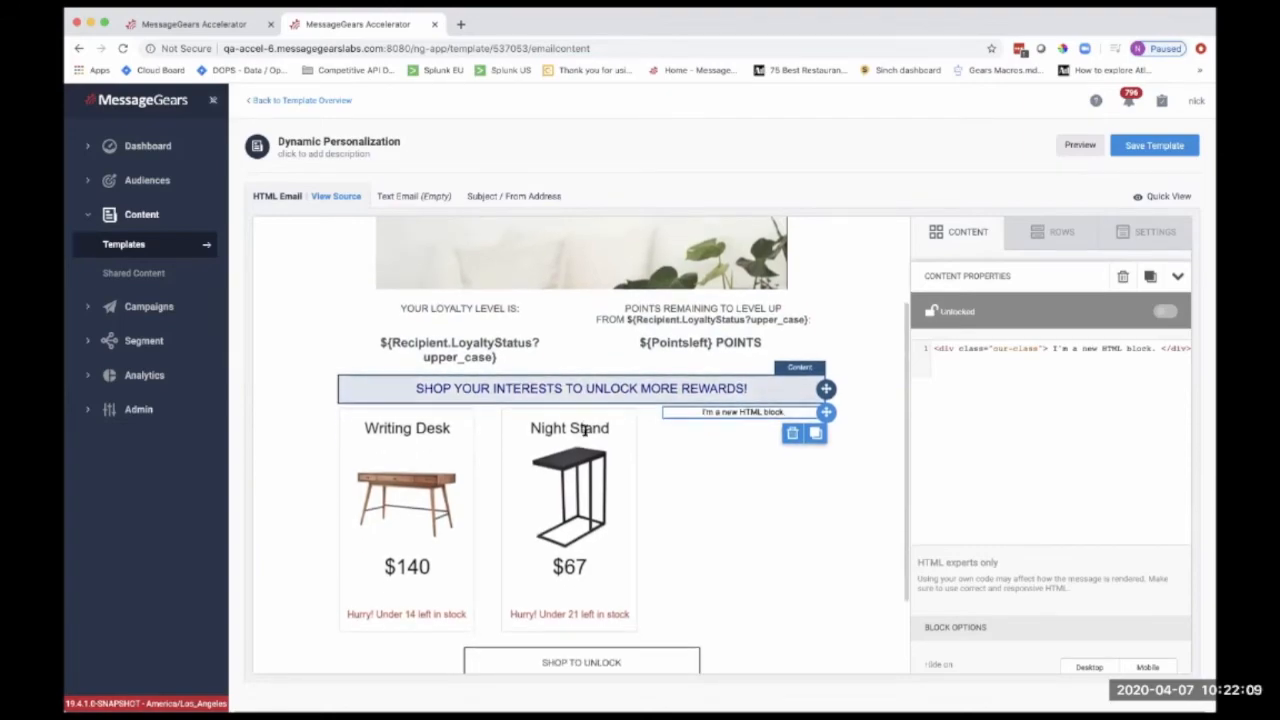
scroll(585, 430, "up", 6)
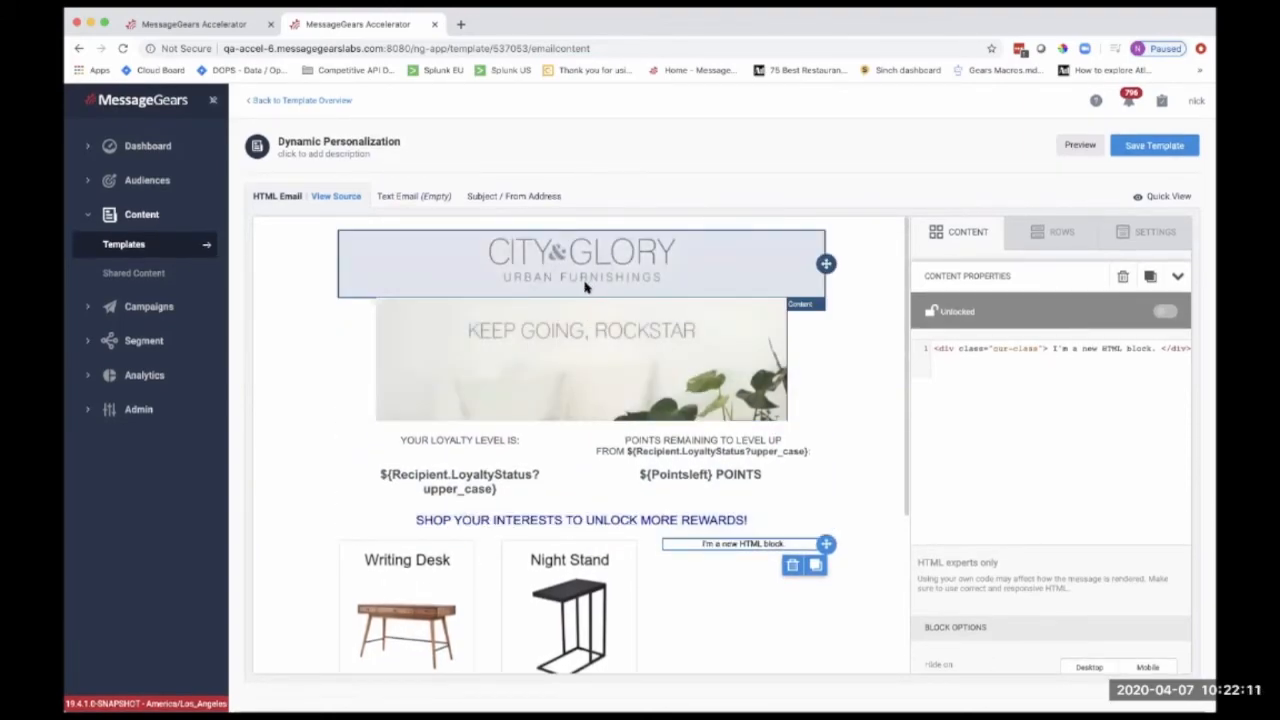
scroll(600, 325, "down", 1)
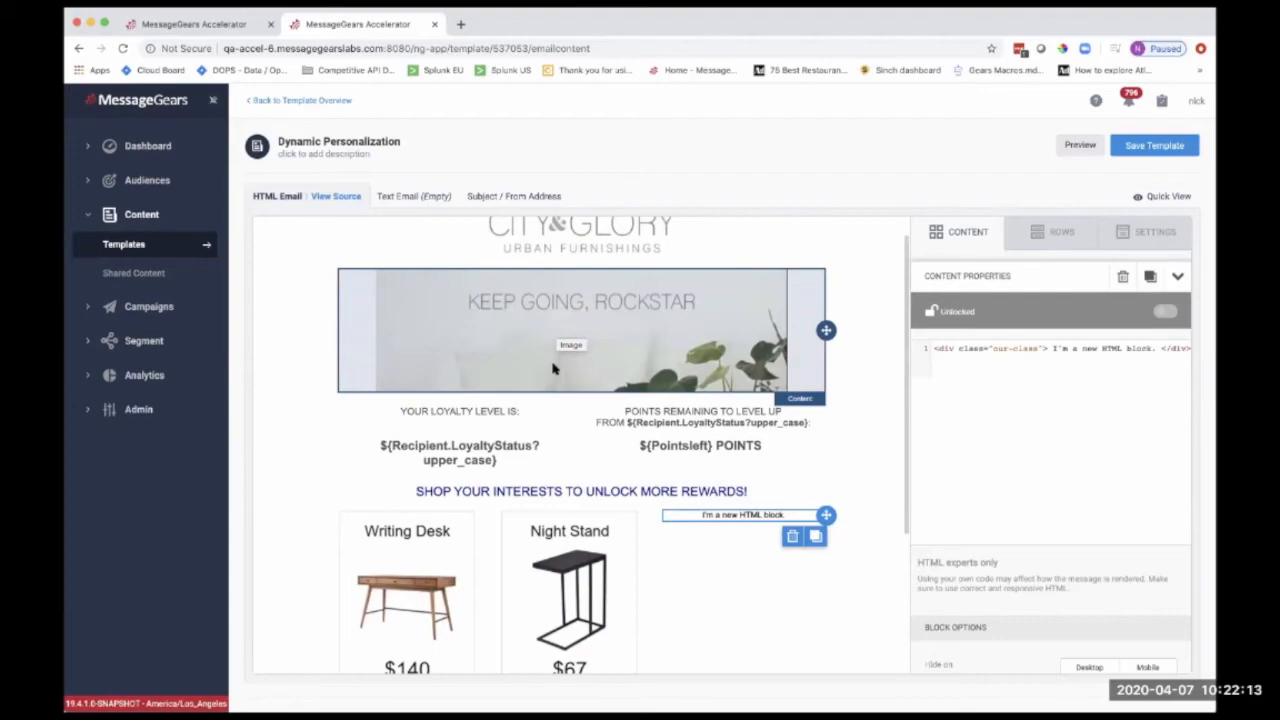
scroll(600, 340, "down", 5)
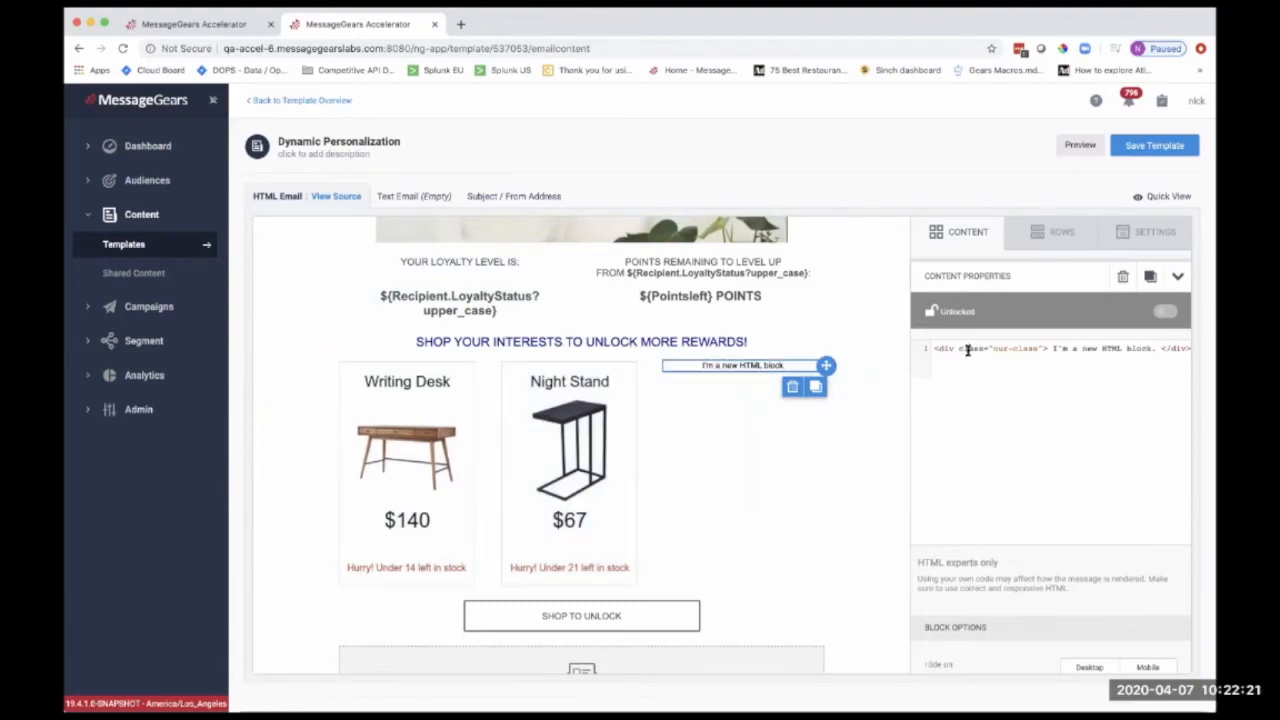
triple_click(967, 349)
key("super+v")
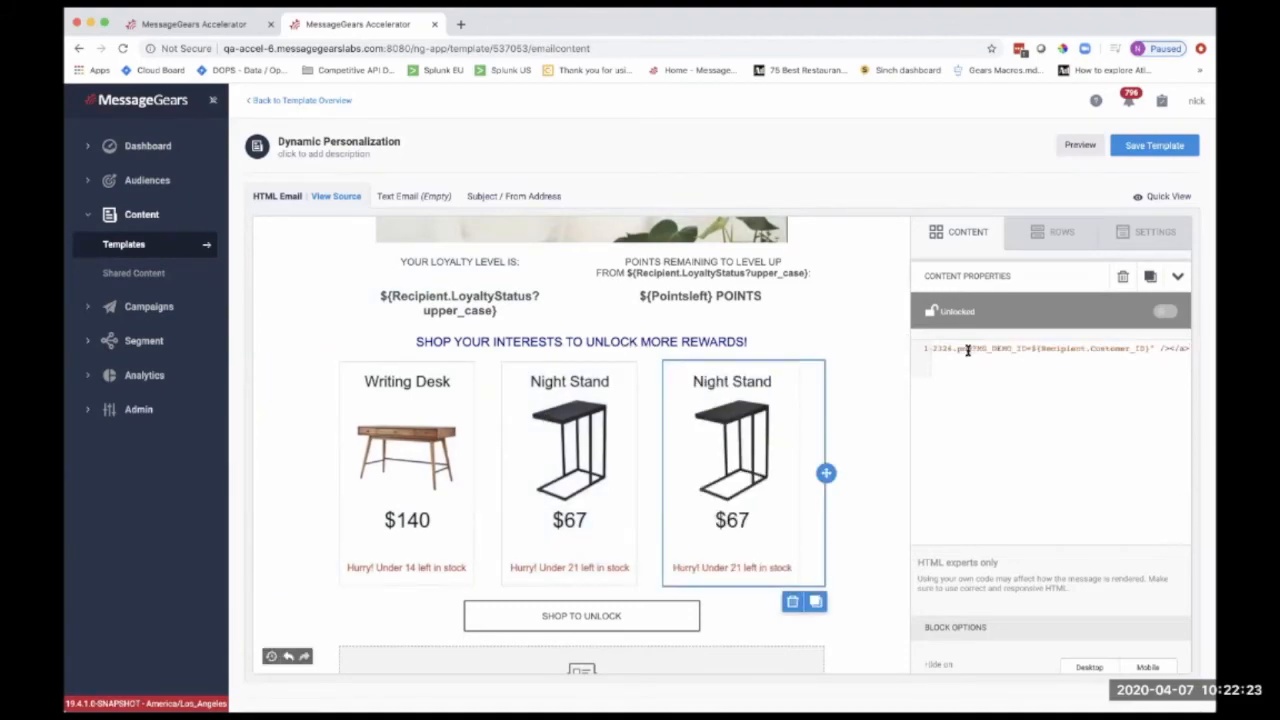
left_click(1070, 146)
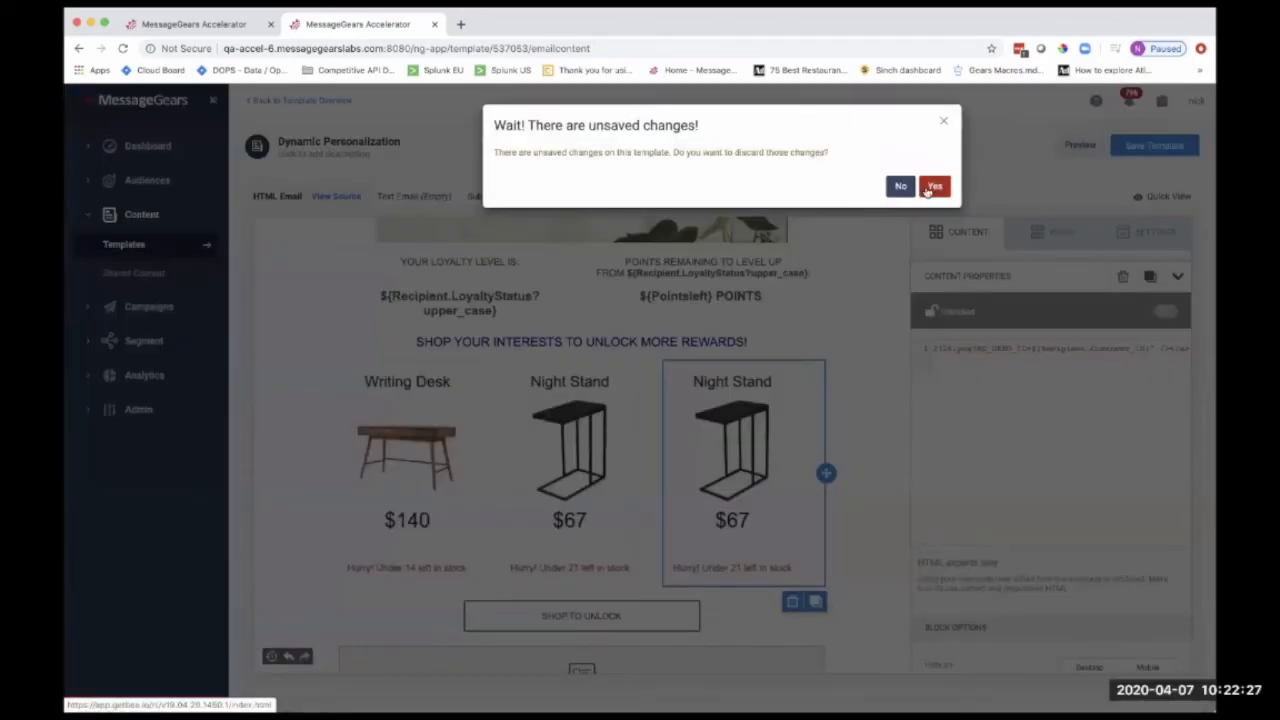
left_click(905, 187)
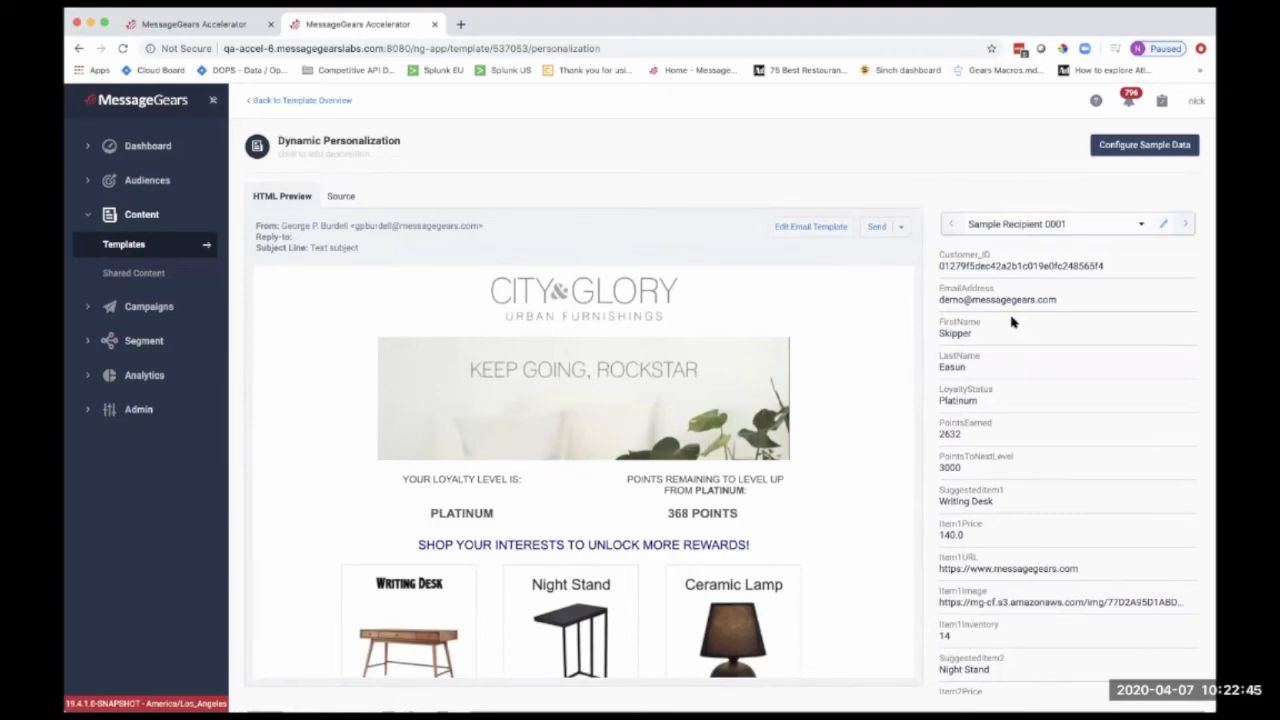
Examine the Dynamic Personalization email preview and its product tiles for Sample Recipient 0001 and Sample Recipient 0002
scroll(1068, 337, "down", 1)
scroll(845, 421, "down", 1)
scroll(845, 421, "up", 1)
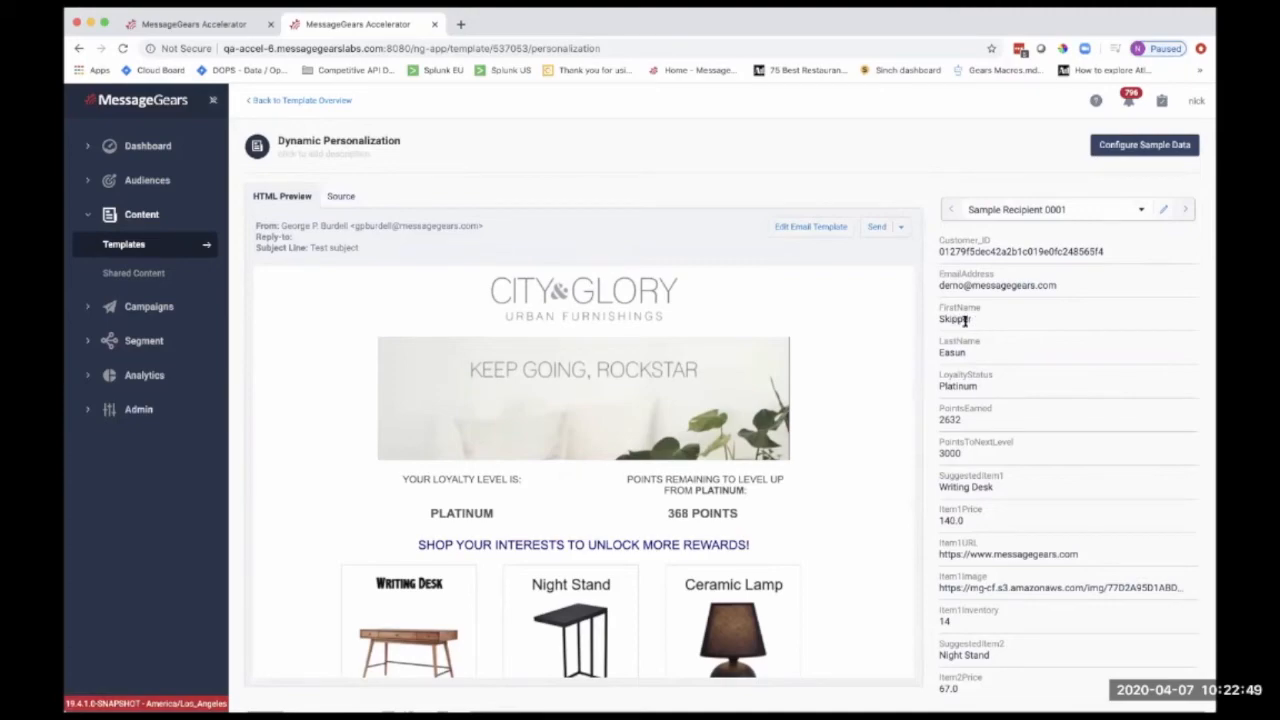
scroll(680, 420, "down", 1)
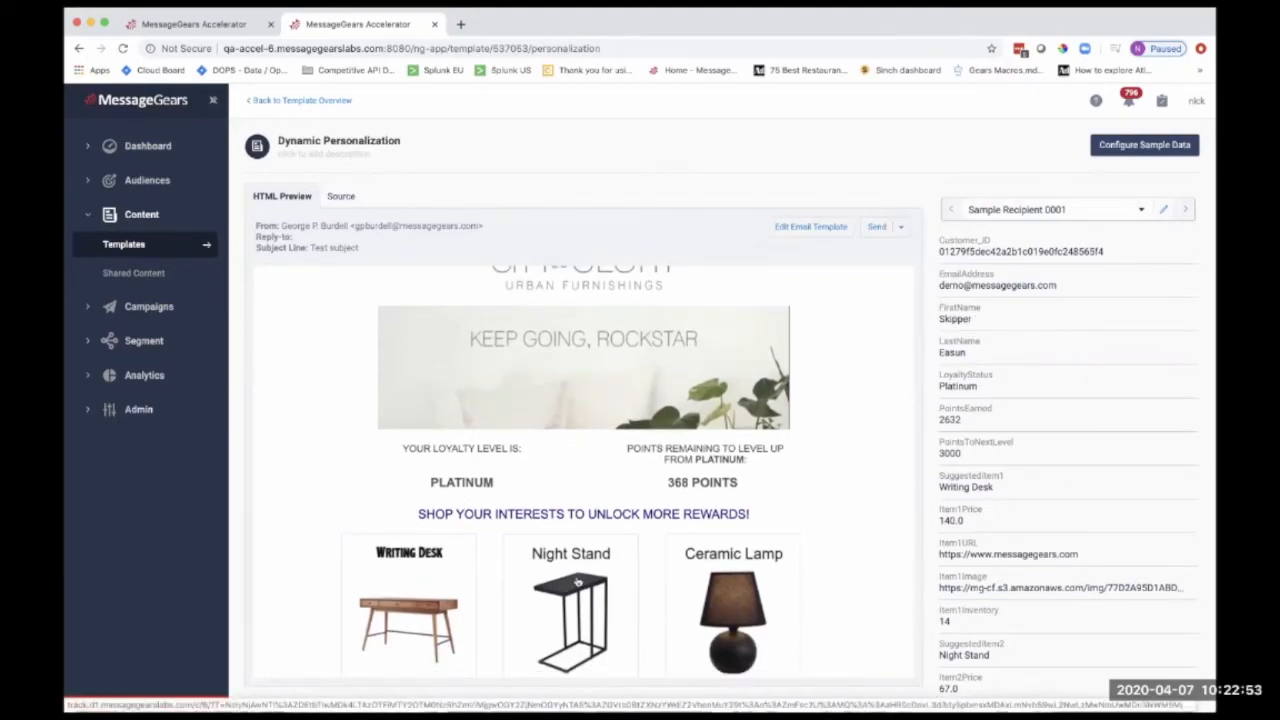
left_click(1185, 209)
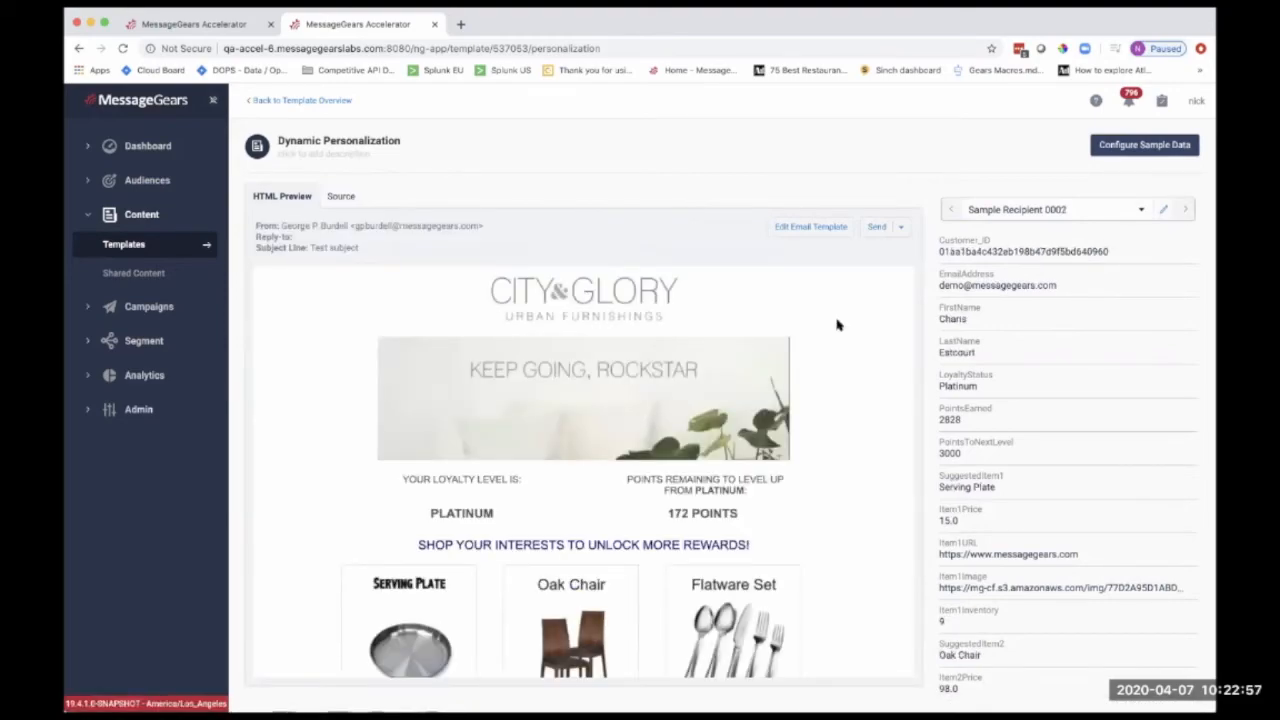
scroll(748, 455, "down", 1)
scroll(748, 455, "down", 1)
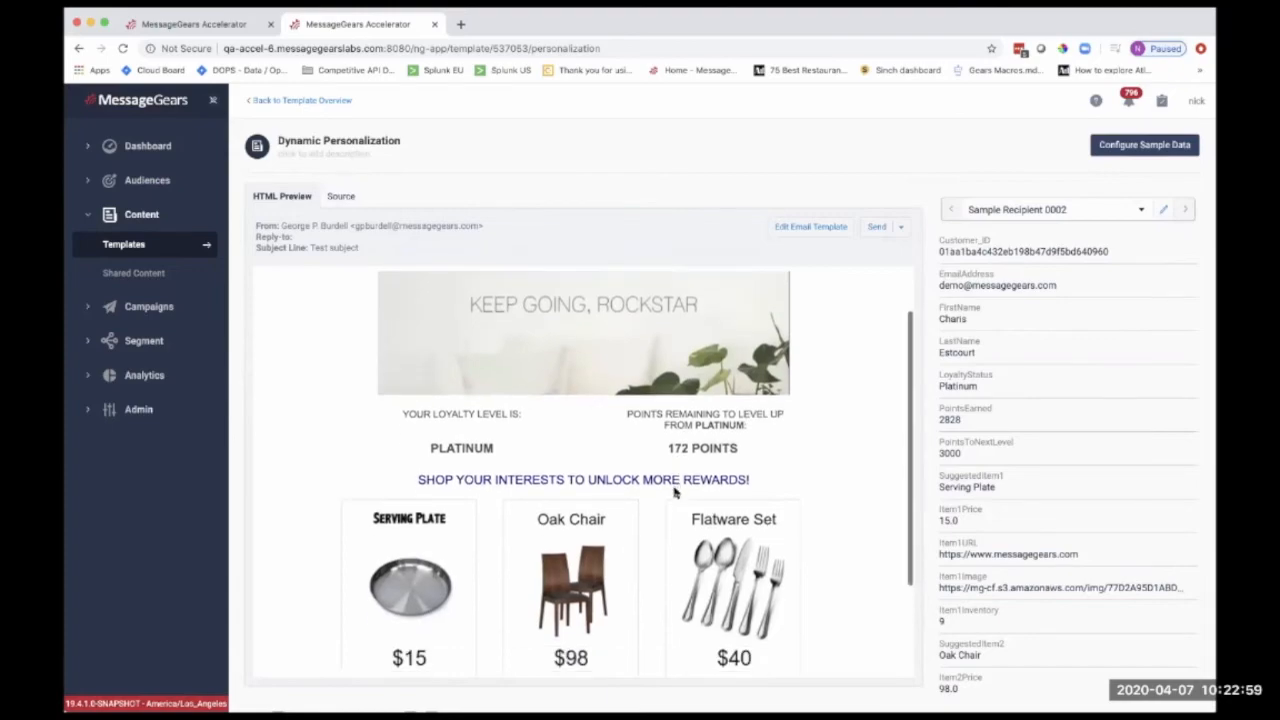
scroll(543, 528, "down", 3)
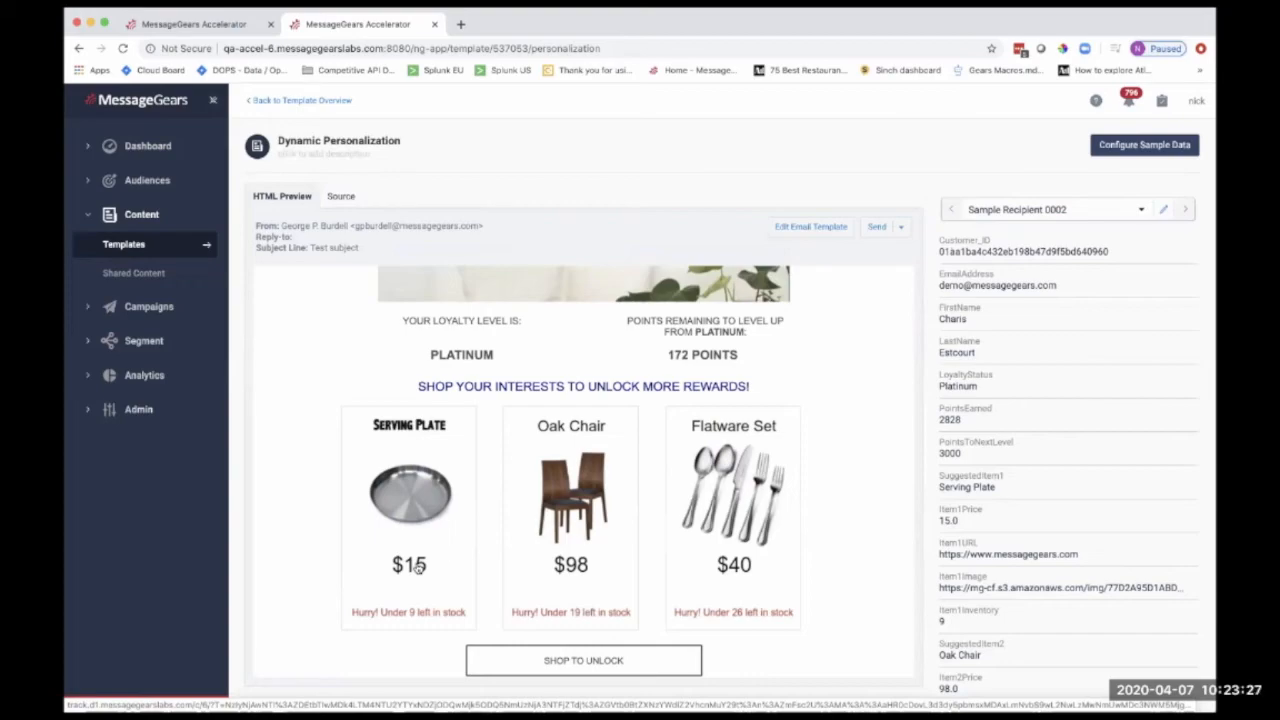
scroll(577, 519, "up", 2)
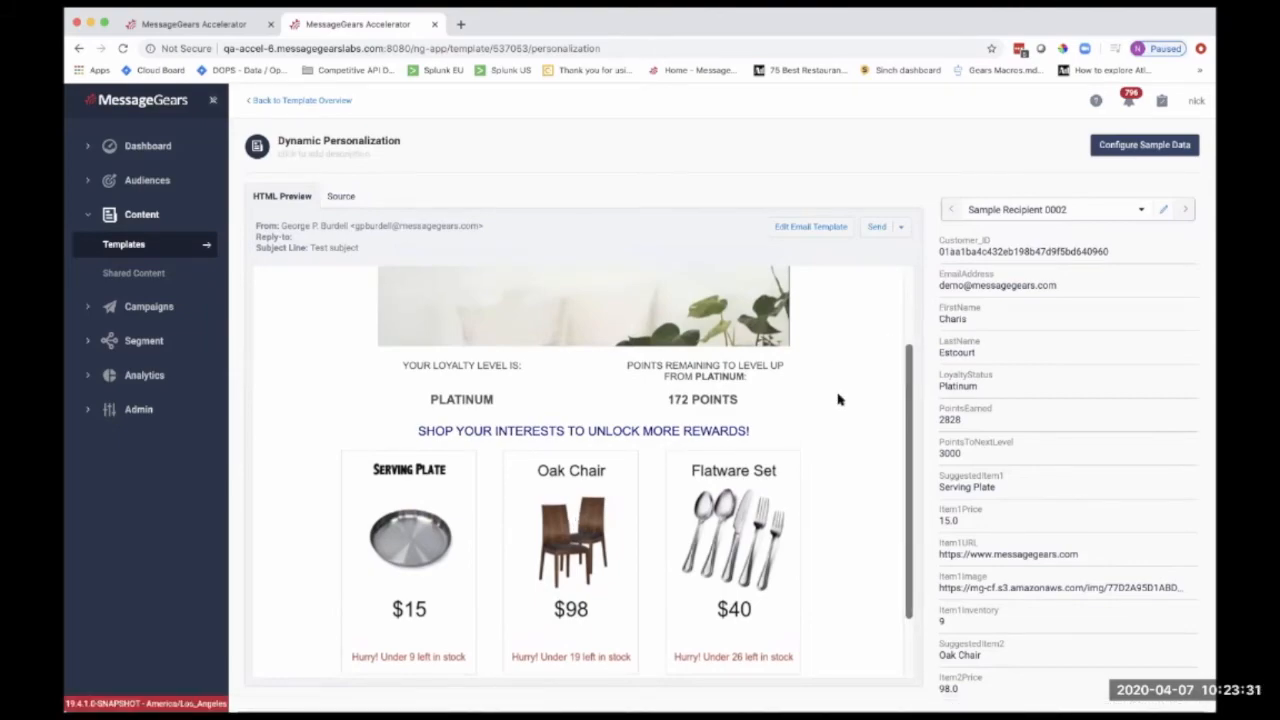
Change the real-time context data's SQL query to read from City_Glory_Demo.Evening_User_Recommendations, then save and publish it
left_click(208, 27)
scroll(439, 398, "down", 5)
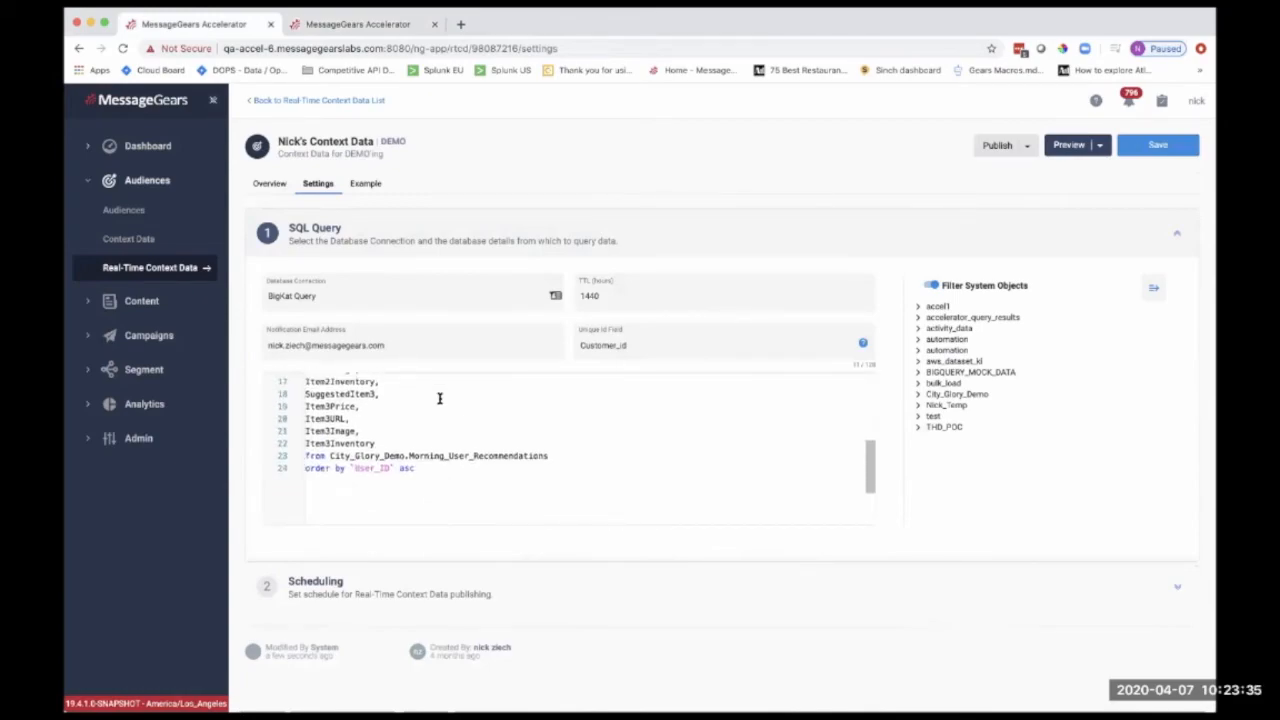
left_click(448, 439)
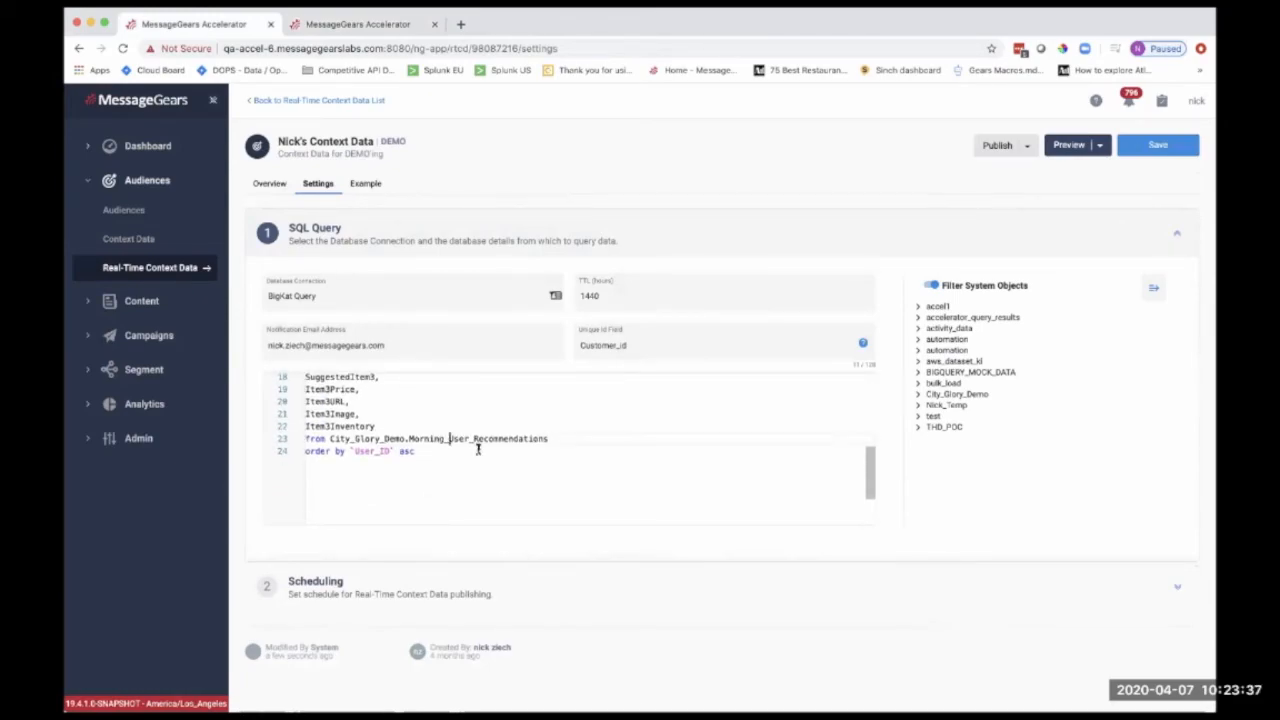
key("BackSpace")
key("BackSpace")
key("BackSpace")
key("BackSpace")
key("BackSpace")
key("BackSpace")
key("BackSpace")
key("BackSpace")
type("Evening")
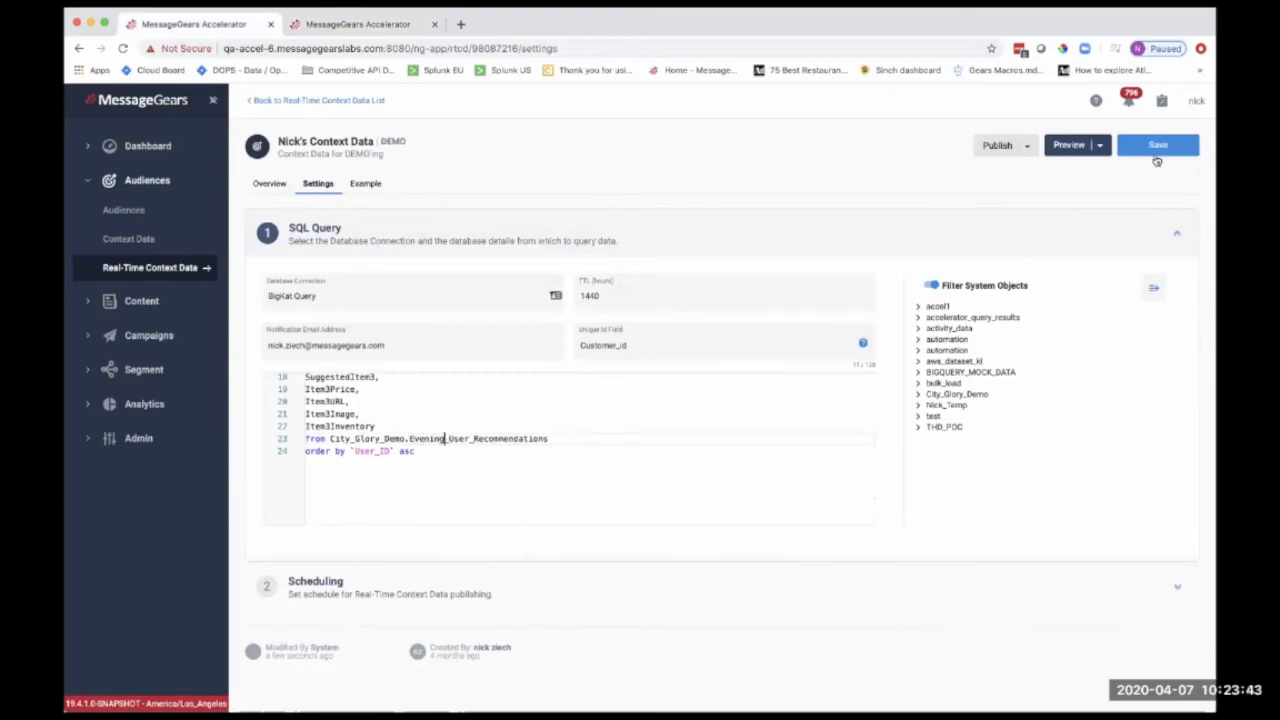
left_click(1157, 150)
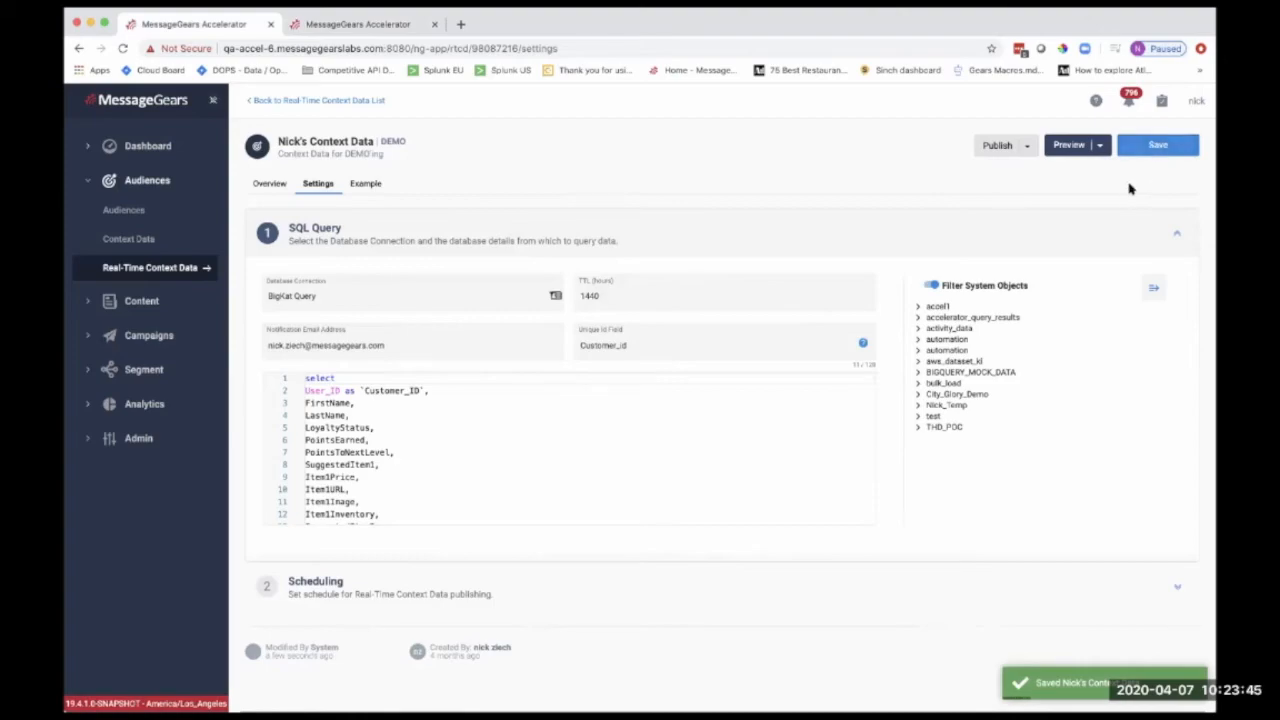
left_click(989, 152)
left_click(989, 166)
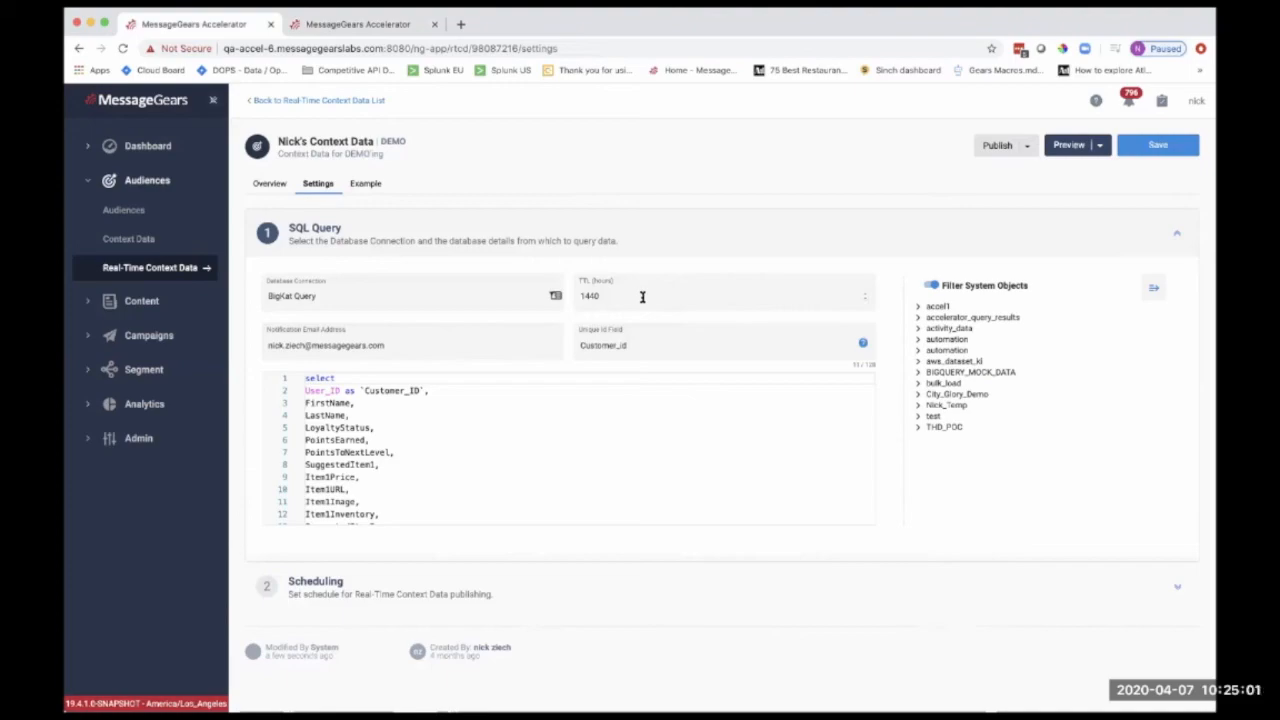
Return to the Dynamic Personalization preview and check the refreshed product tiles for Sample Recipient 0001
left_click(384, 24)
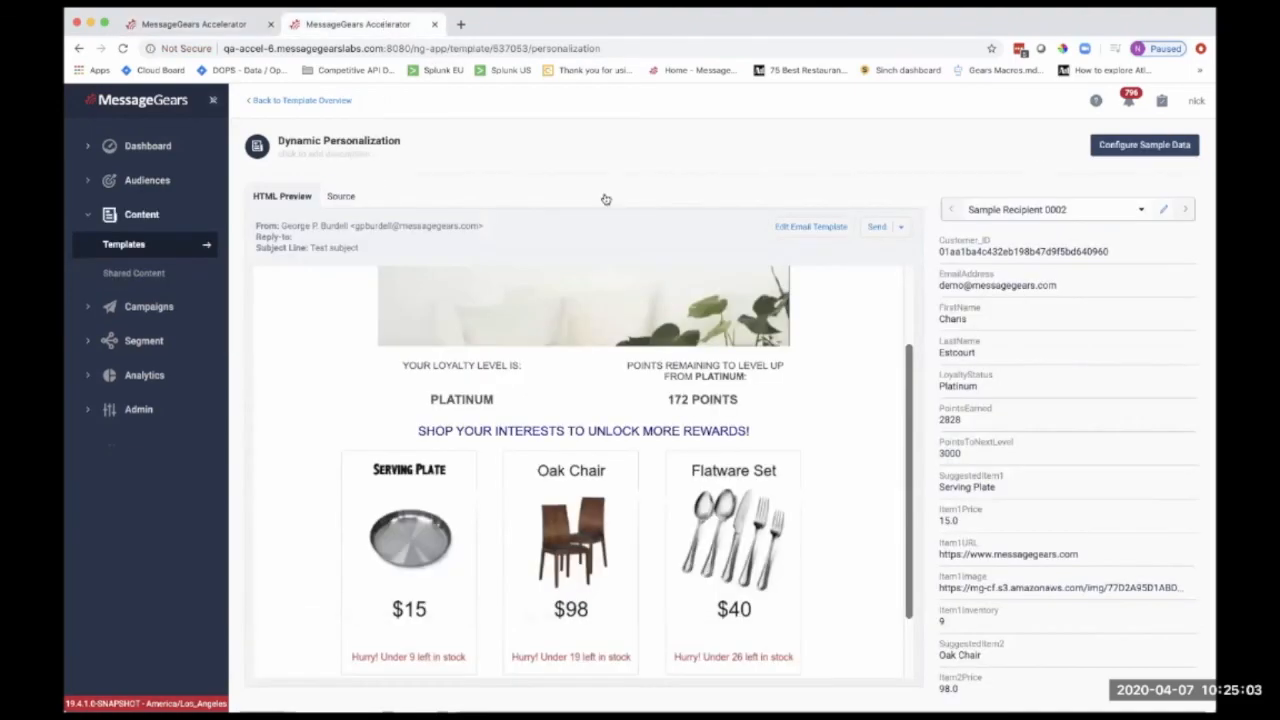
left_click(952, 210)
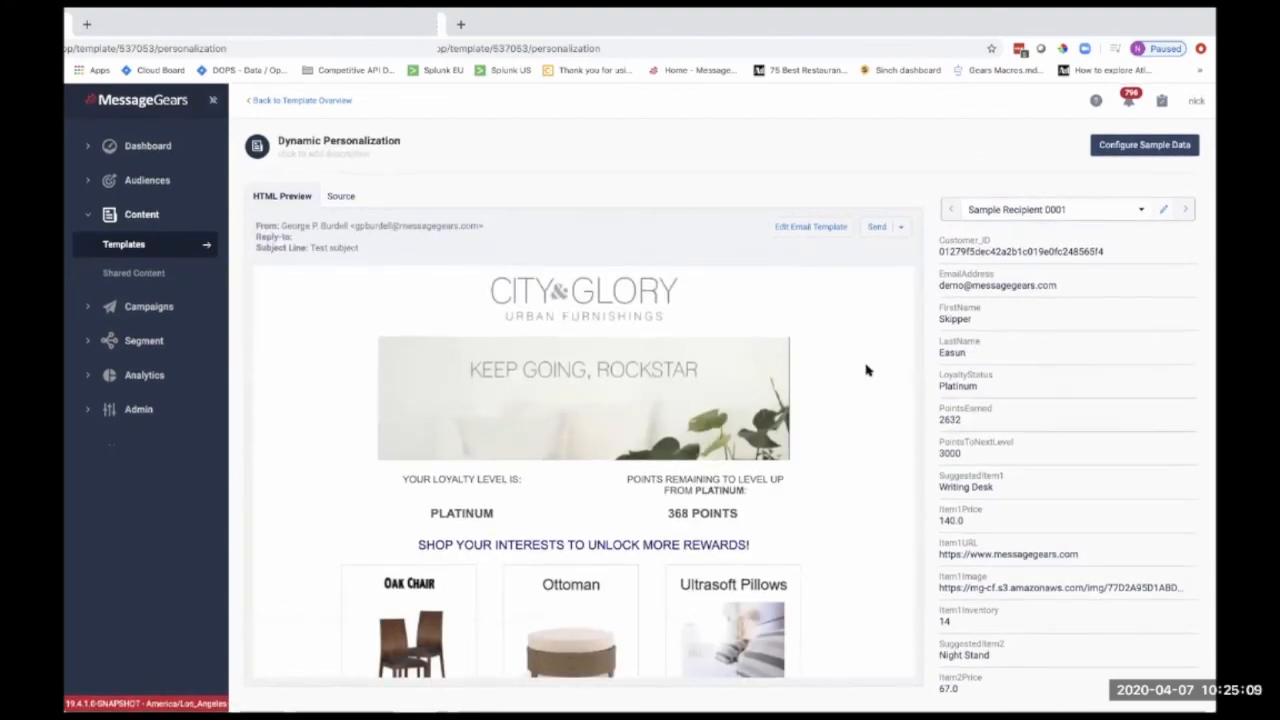
scroll(866, 370, "down", 1)
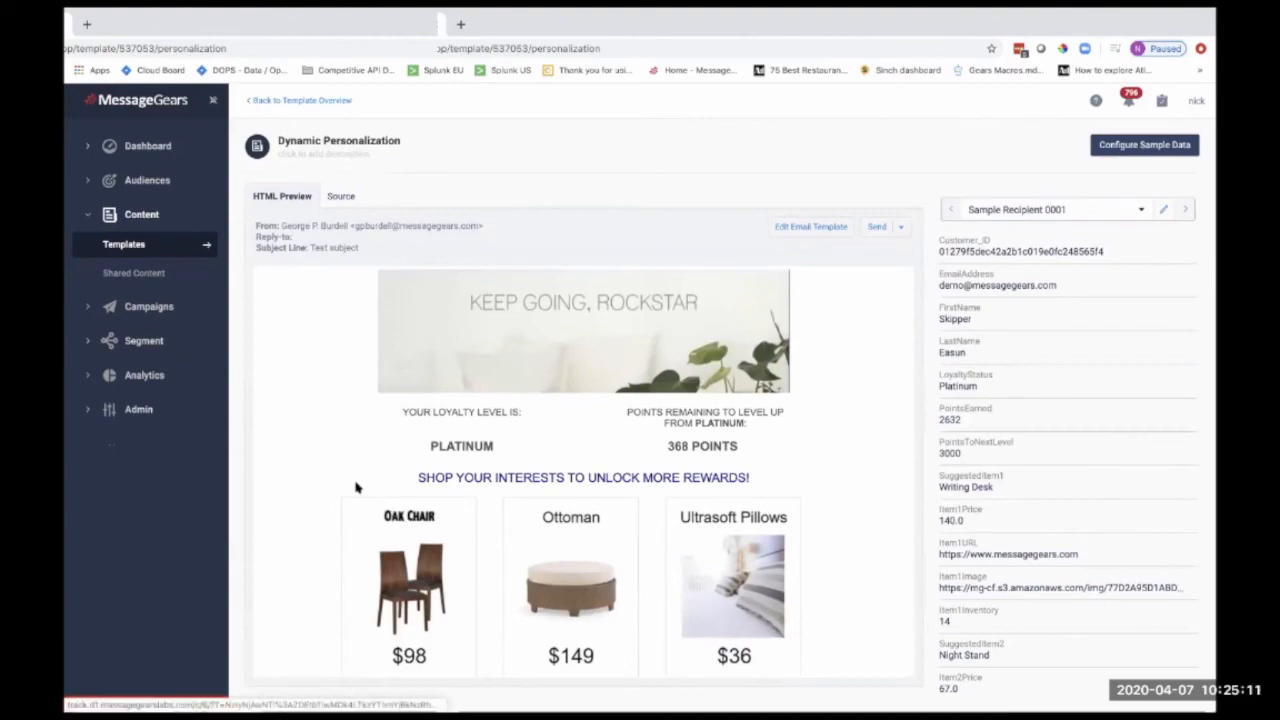
scroll(350, 480, "down", 1)
scroll(343, 466, "down", 1)
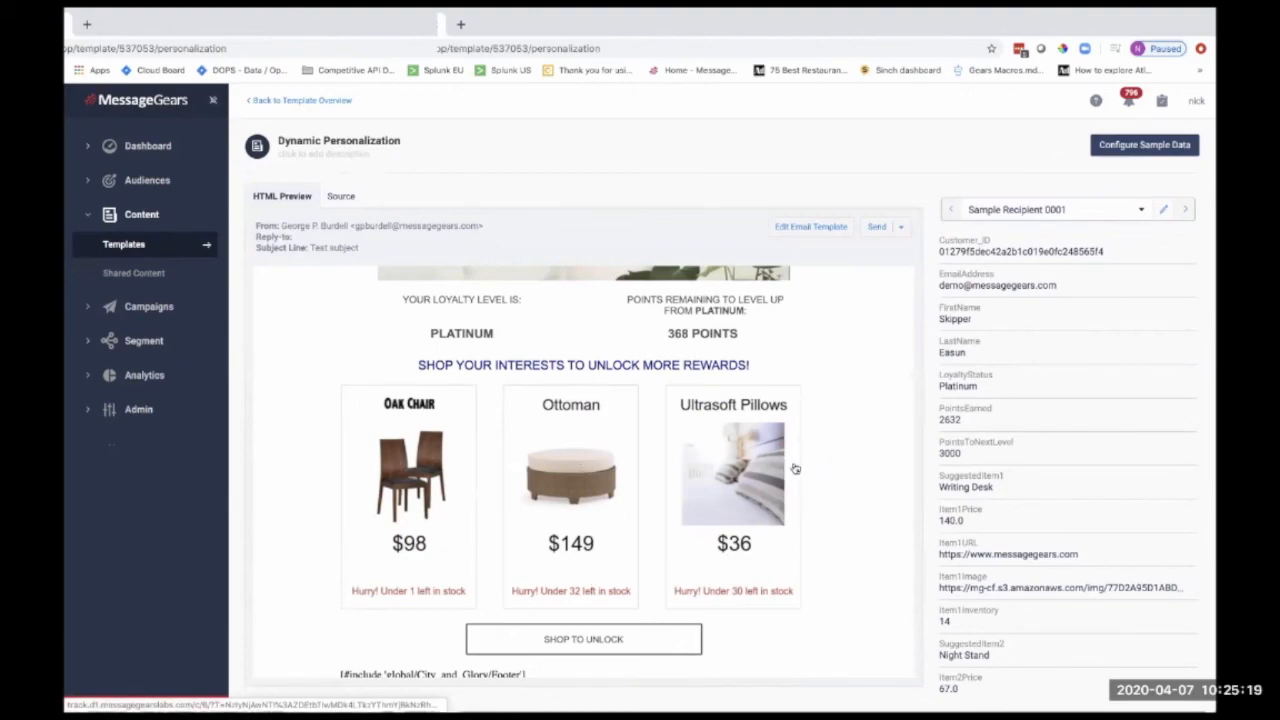
scroll(817, 455, "up", 1)
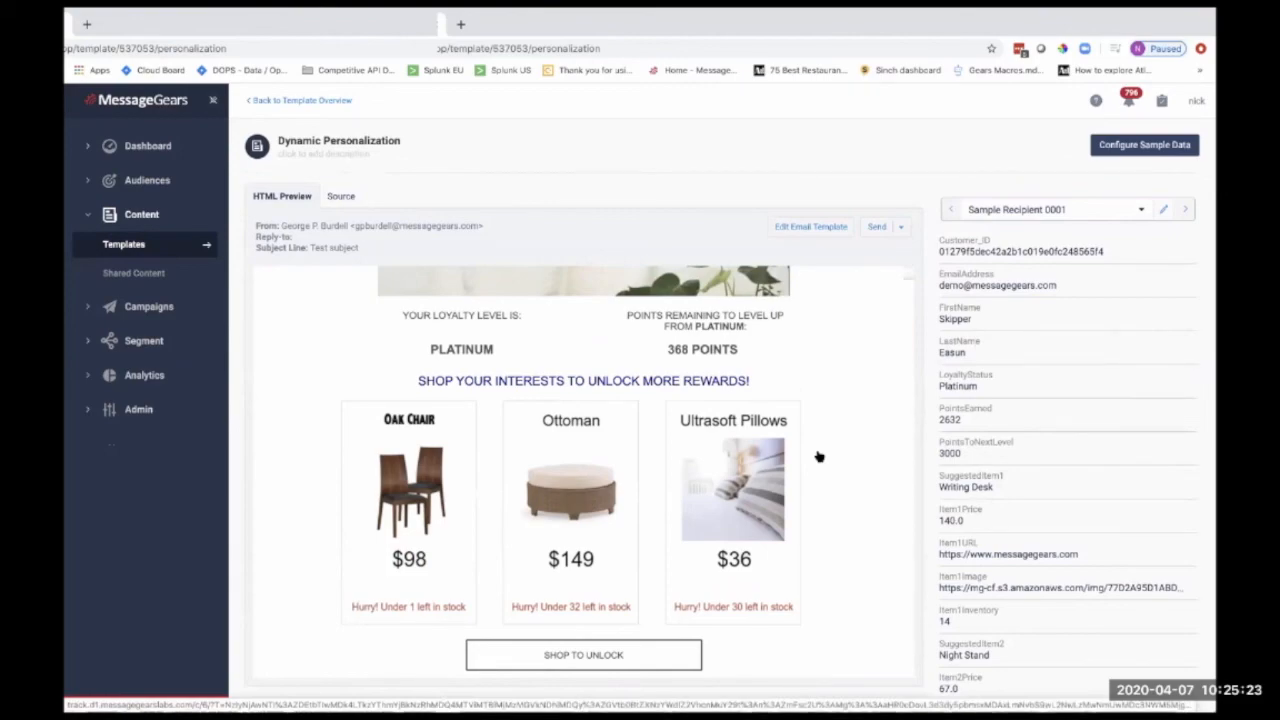
Check the refreshed product tiles, prices and stock notes for Sample Recipient 0002 and Sample Recipient 0003
left_click(1183, 212)
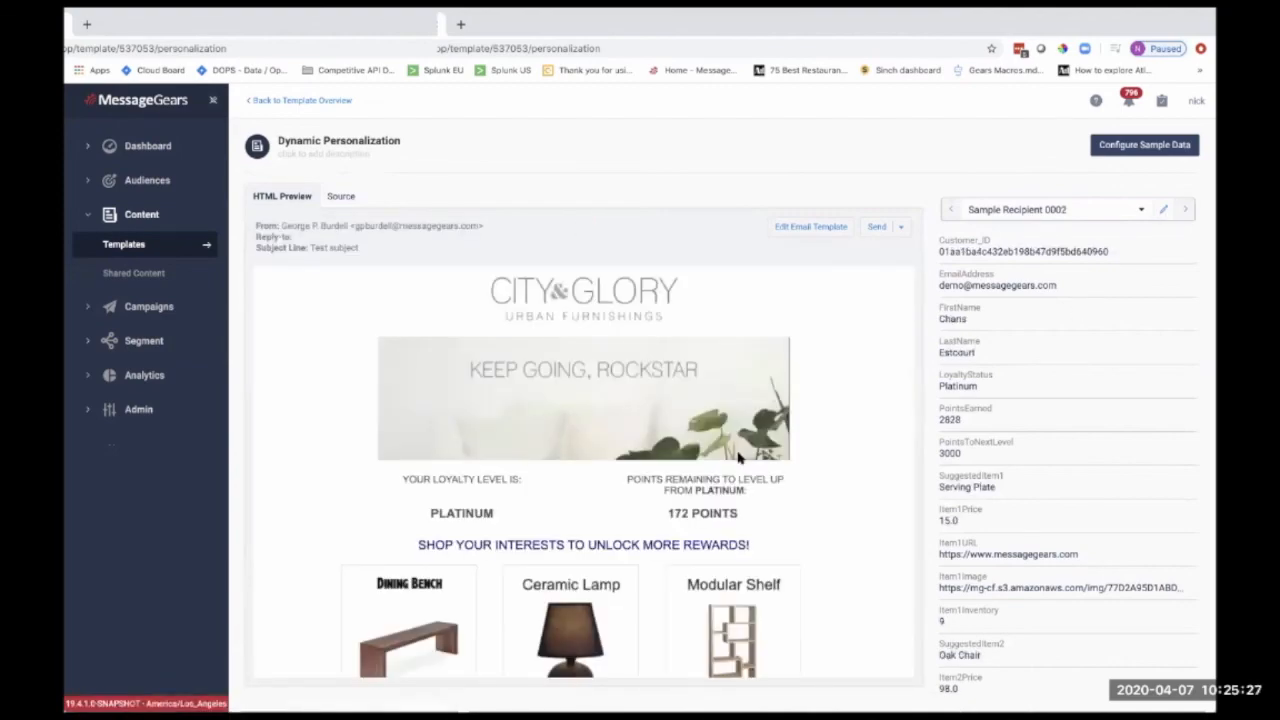
scroll(738, 455, "down", 1)
scroll(780, 491, "down", 1)
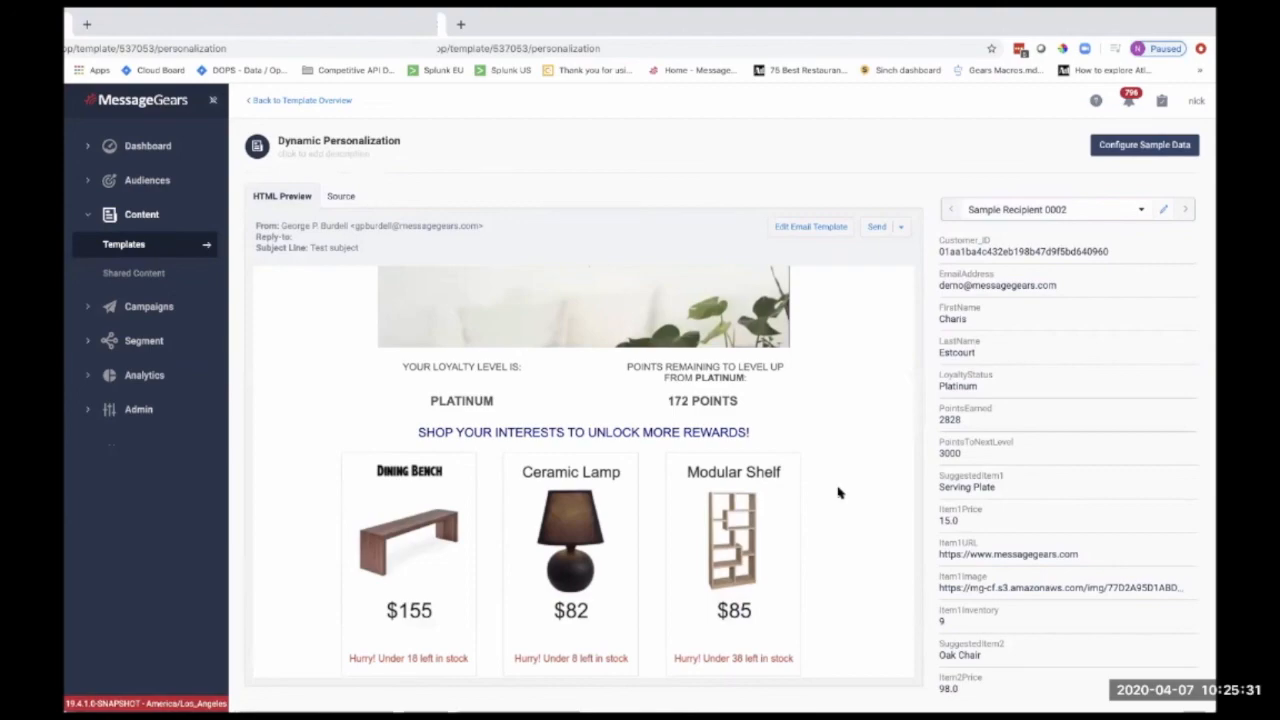
scroll(814, 483, "down", 1)
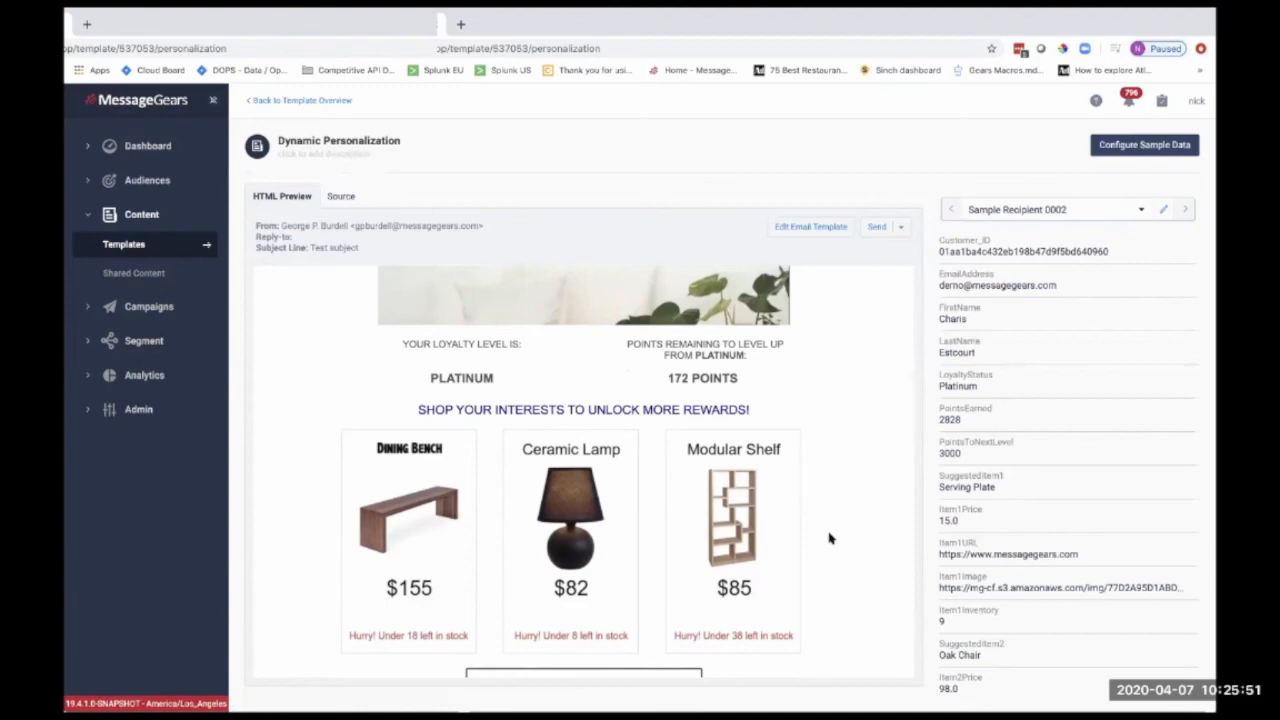
left_click(1184, 214)
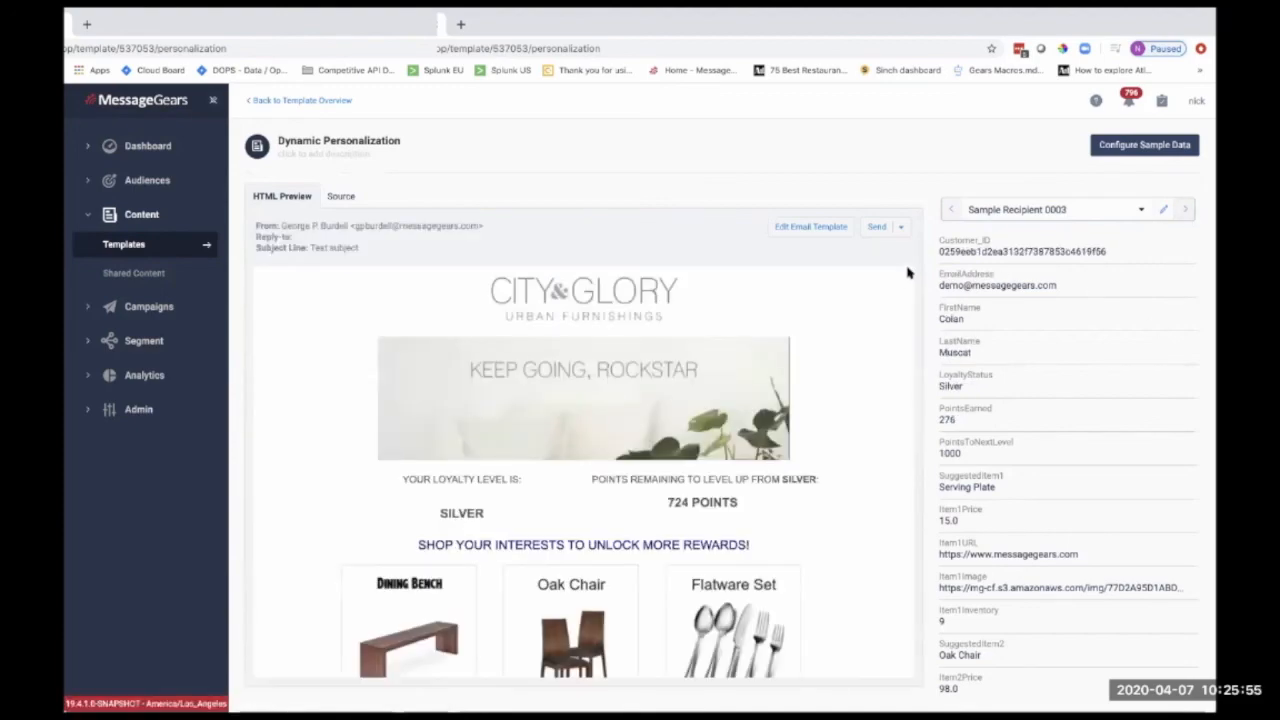
scroll(880, 300, "down", 4)
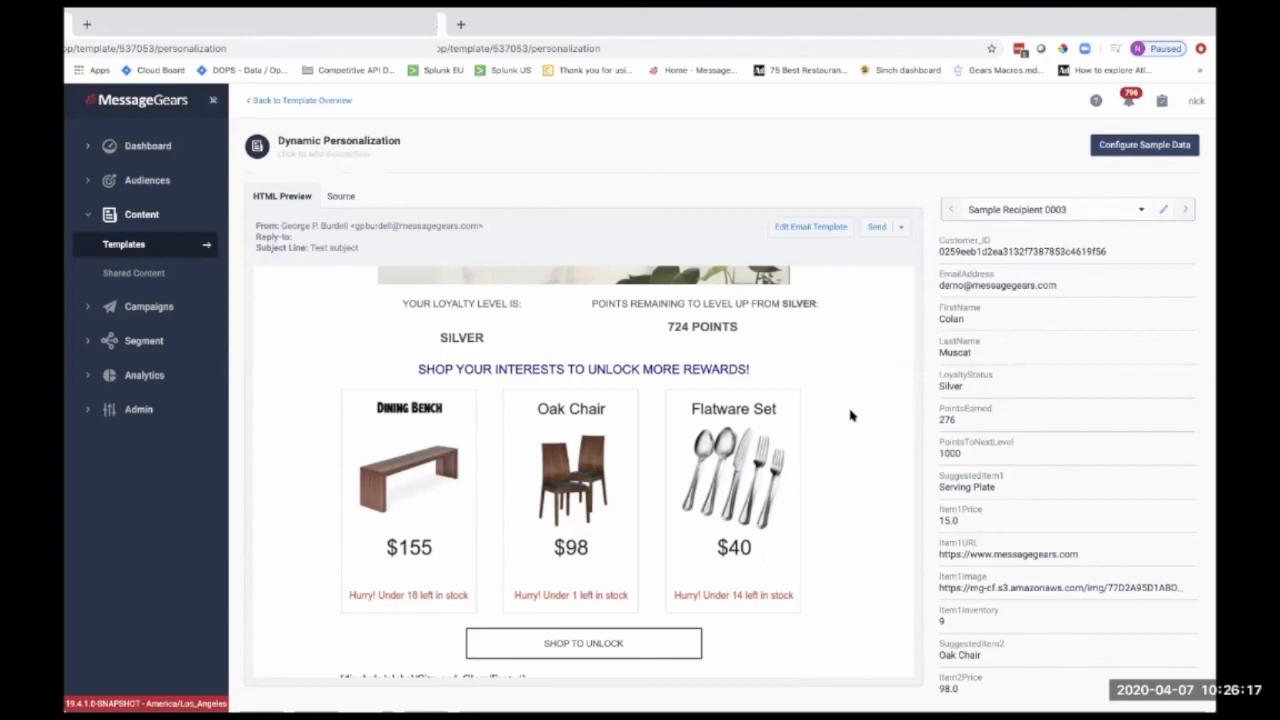
scroll(850, 415, "down", 1)
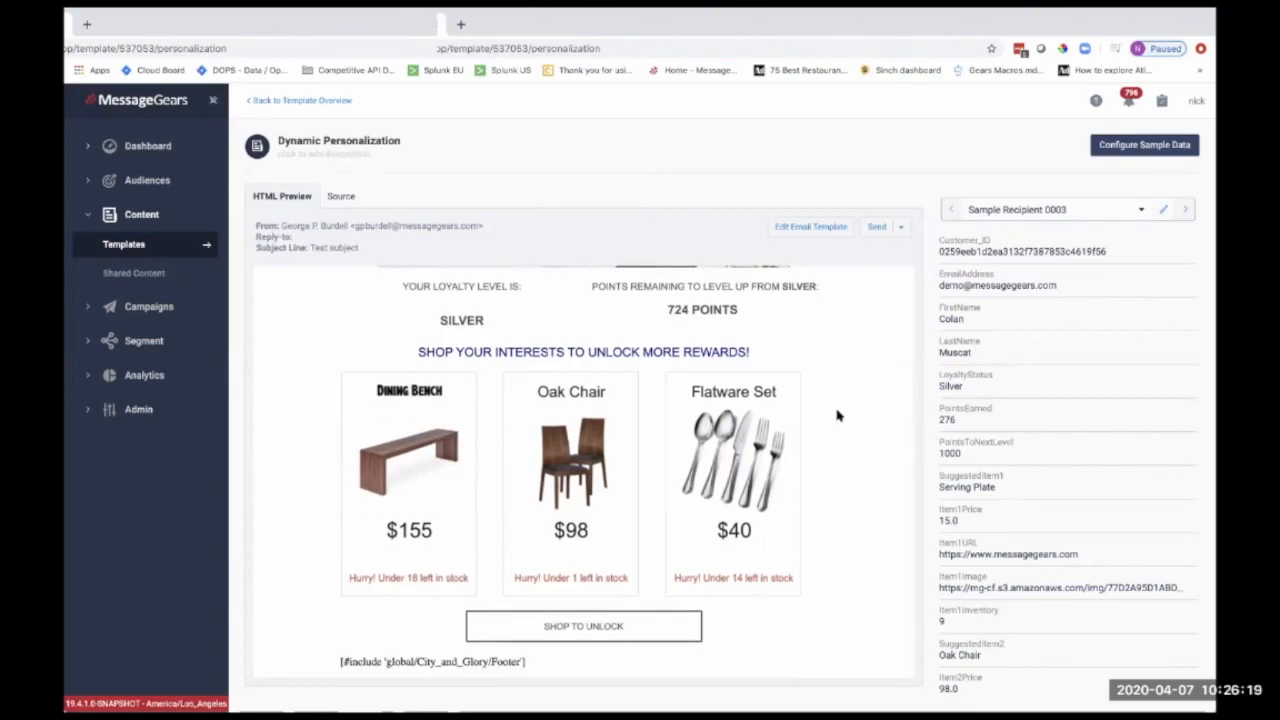